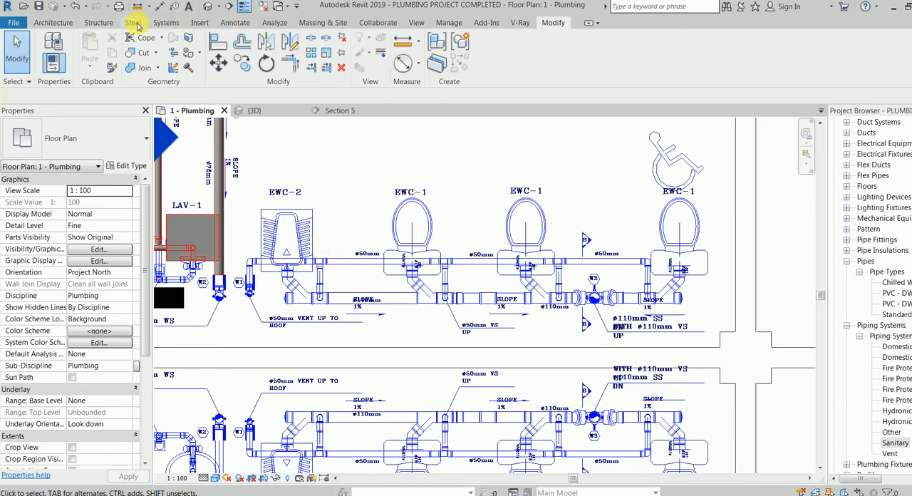
# Start placing a plumbing fixture and search the available fixture types for "cl".
pyautogui.click(158, 23)
pyautogui.click(519, 47)
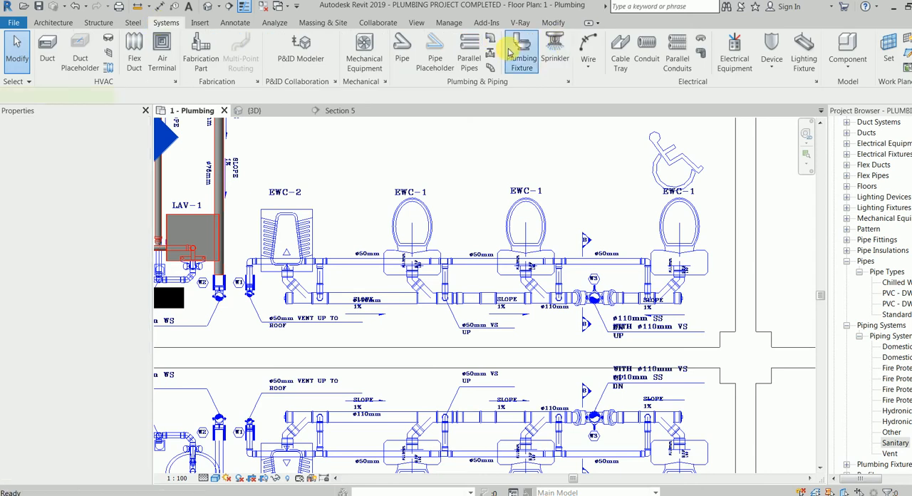
pyautogui.click(72, 142)
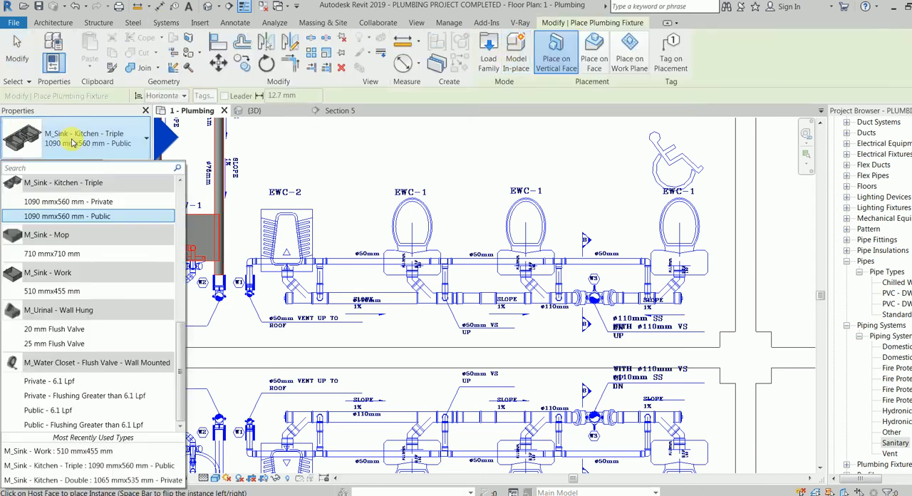
pyautogui.write('cls')
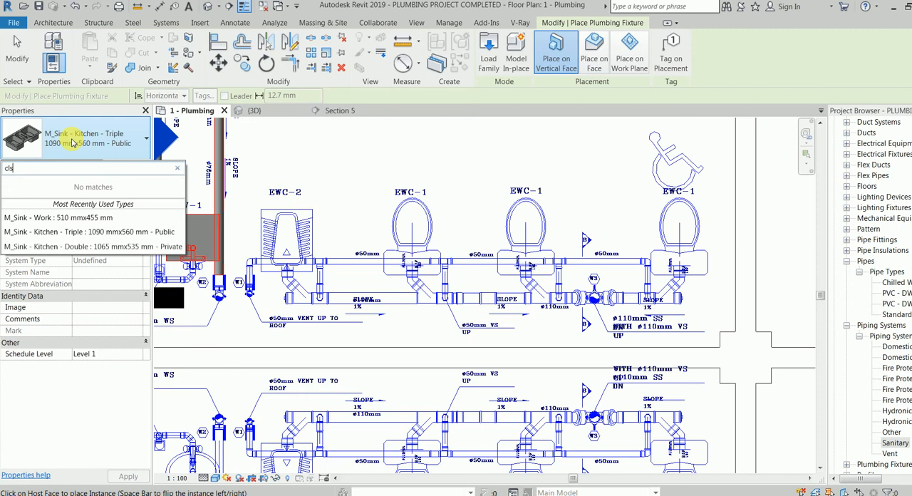
pyautogui.press('BackSpace')
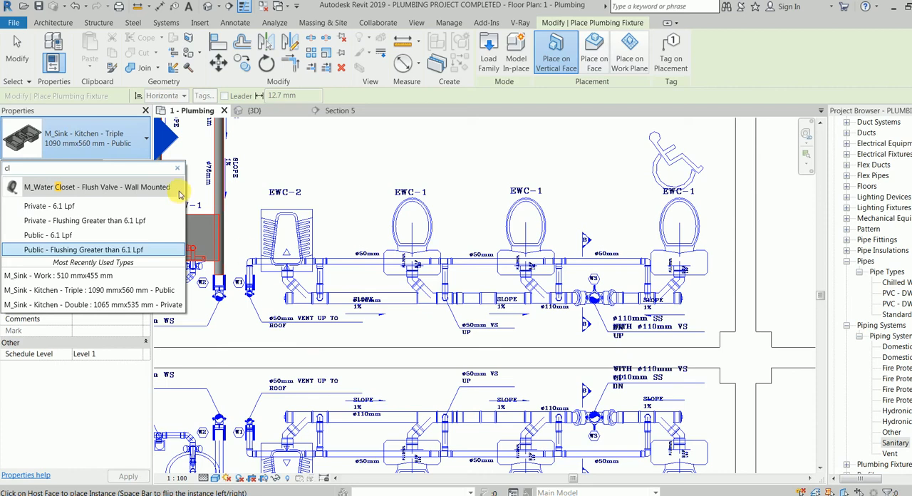
# Load the family M_Water Closet - Flush Valve - Floor Mounted from the Water Closets folder of the fixtures library.
pyautogui.click(489, 57)
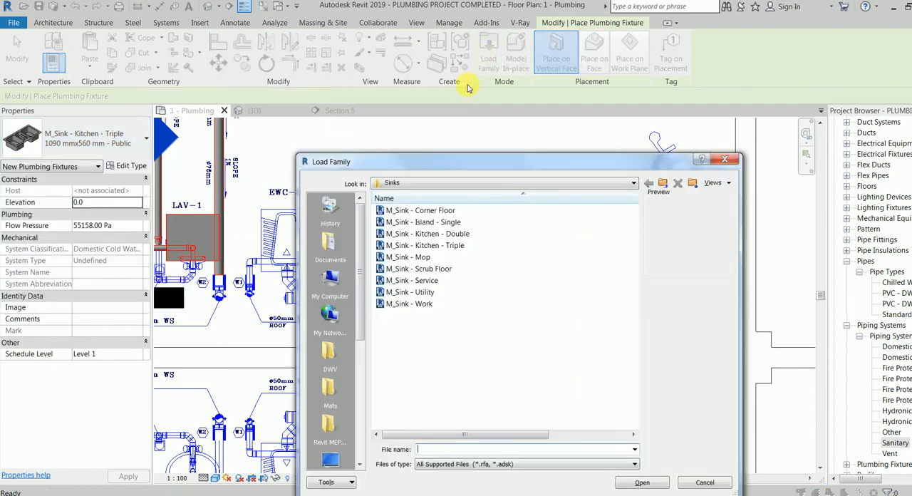
pyautogui.click(663, 185)
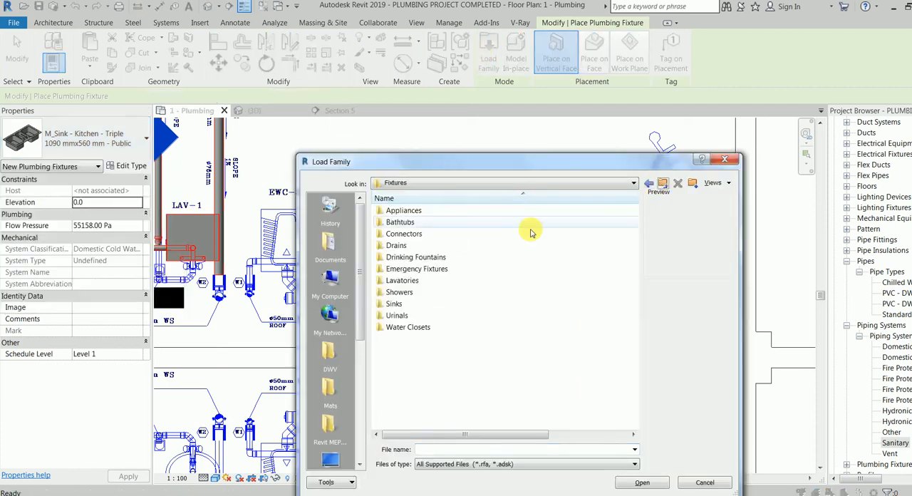
pyautogui.doubleClick(423, 327)
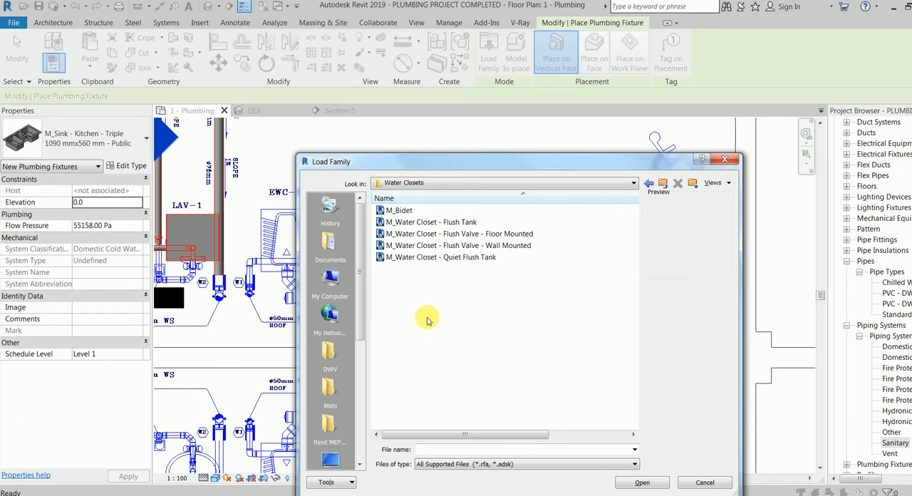
pyautogui.click(459, 235)
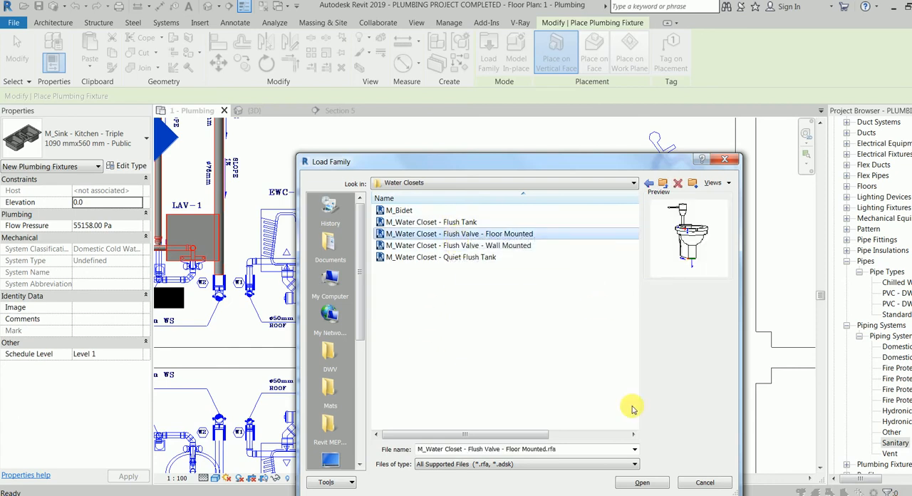
pyautogui.click(643, 482)
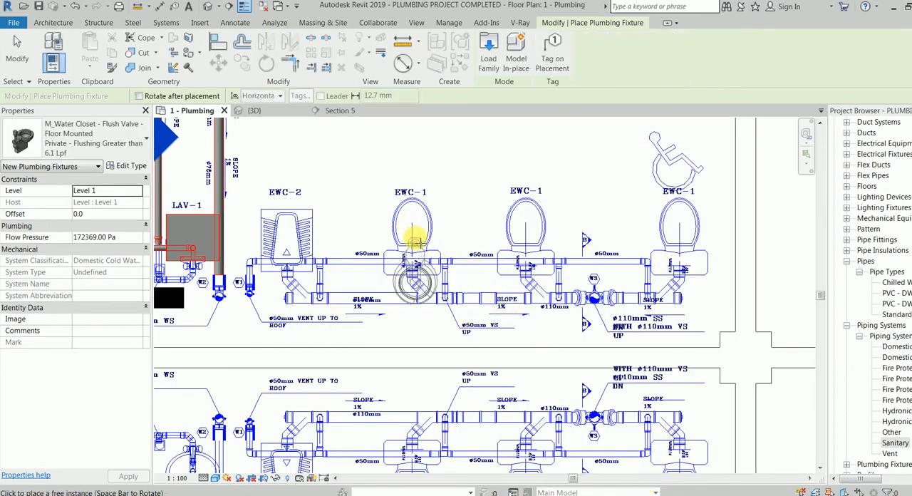
# Place four water closets in a row beside the EWC-2 and three EWC-1 symbols, rotated so their flush-valve ends face the pipework.
pyautogui.press('space')
pyautogui.press('space')
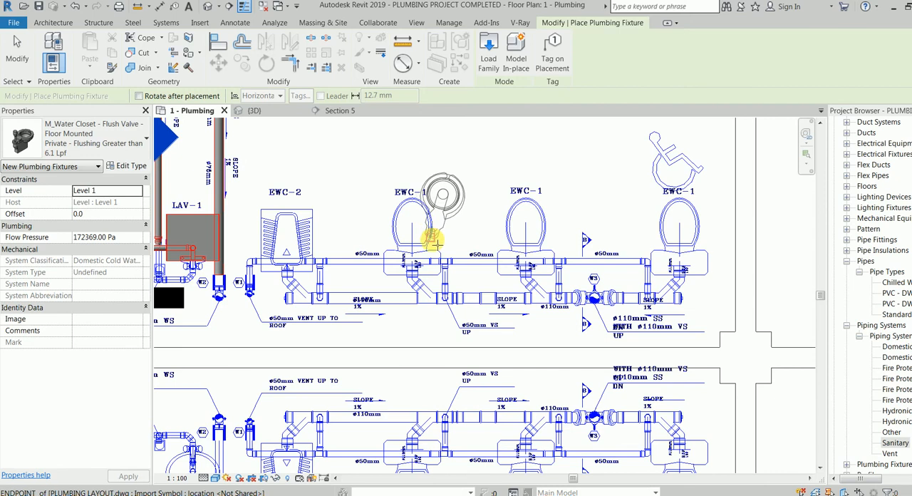
pyautogui.press('space')
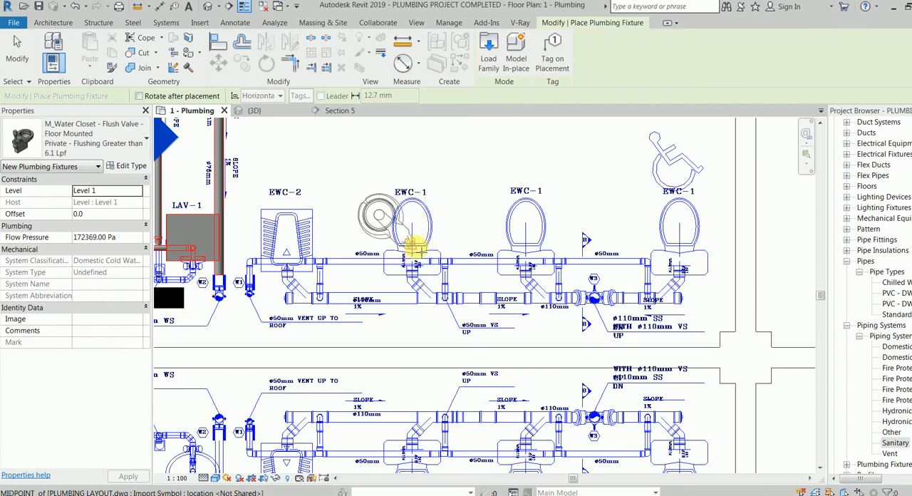
pyautogui.press('space')
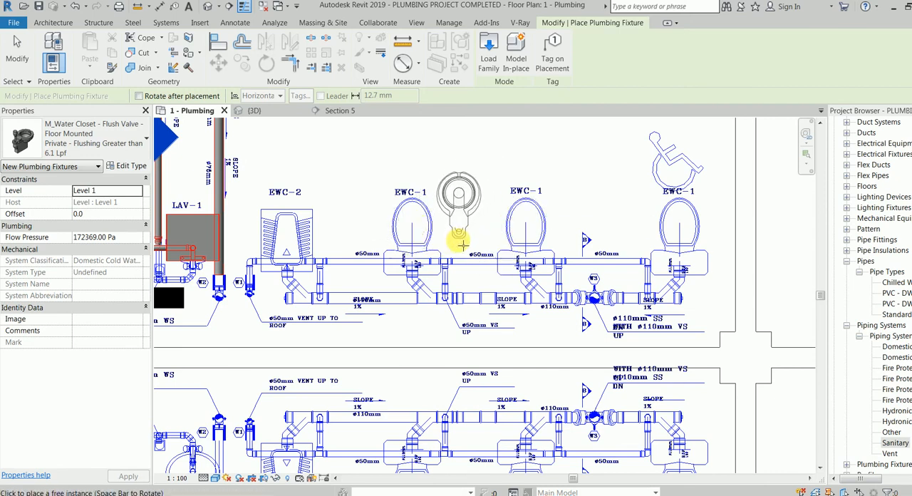
pyautogui.click(462, 243)
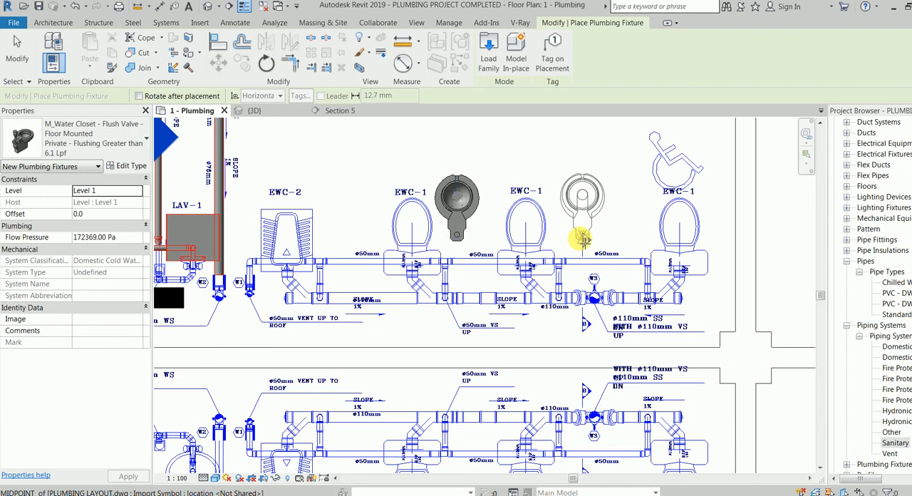
pyautogui.click(583, 240)
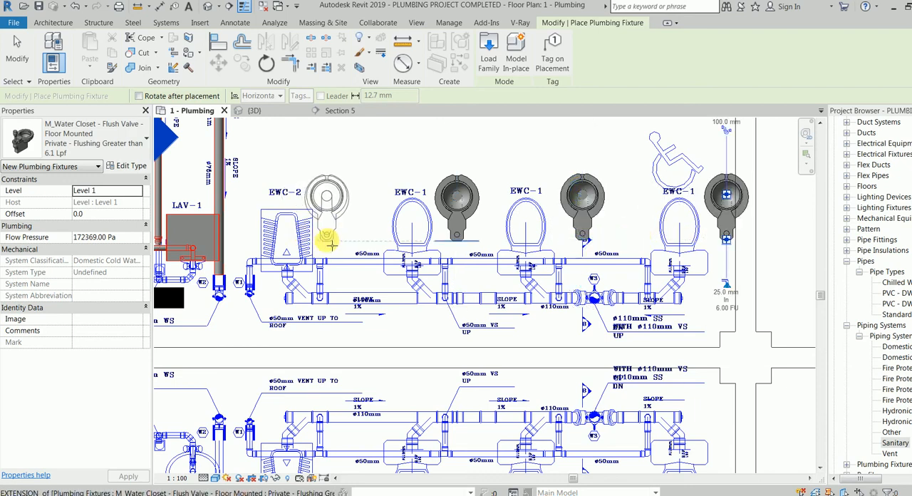
pyautogui.click(328, 242)
pyautogui.press('Escape')
pyautogui.press('Escape')
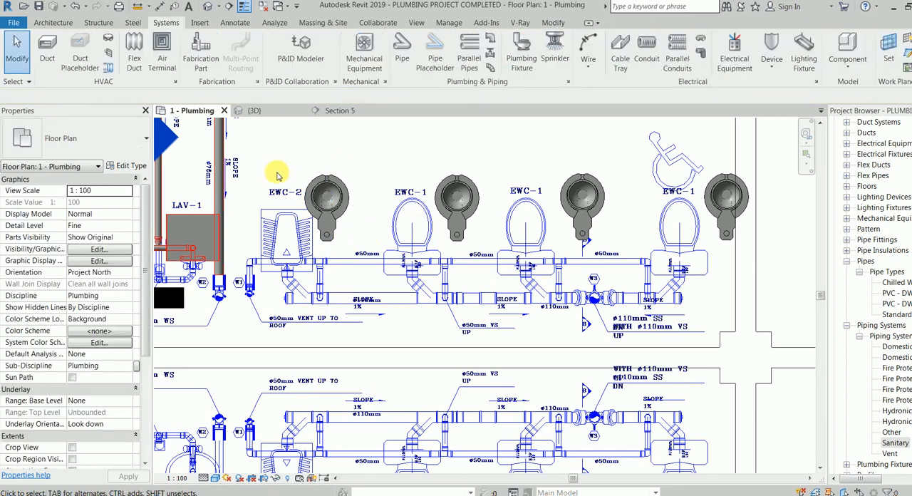
# Align the centreline of each of the four water closets with the centreline of its EWC symbol in the linked layout.
pyautogui.press('a')
pyautogui.press('l')
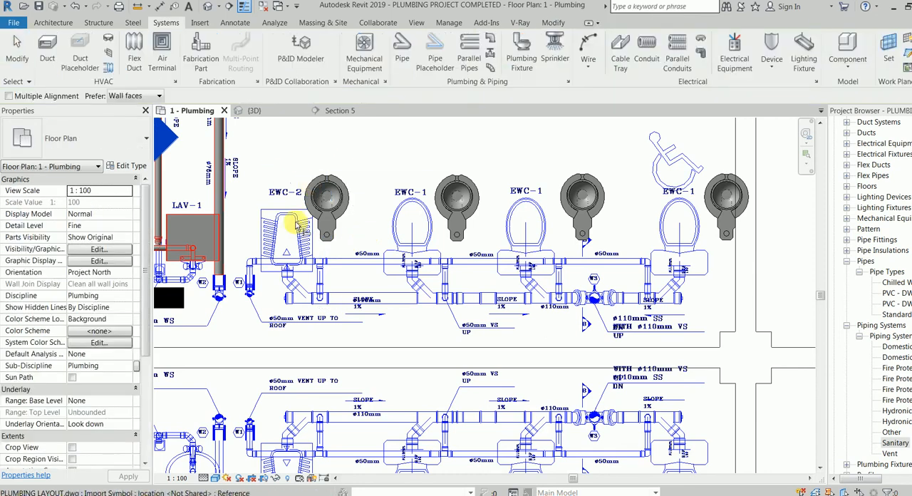
pyautogui.click(289, 282)
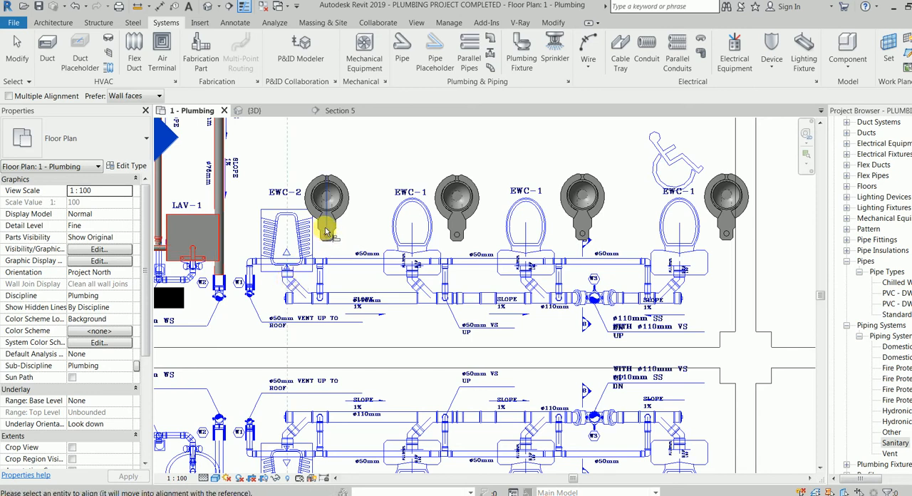
pyautogui.click(328, 235)
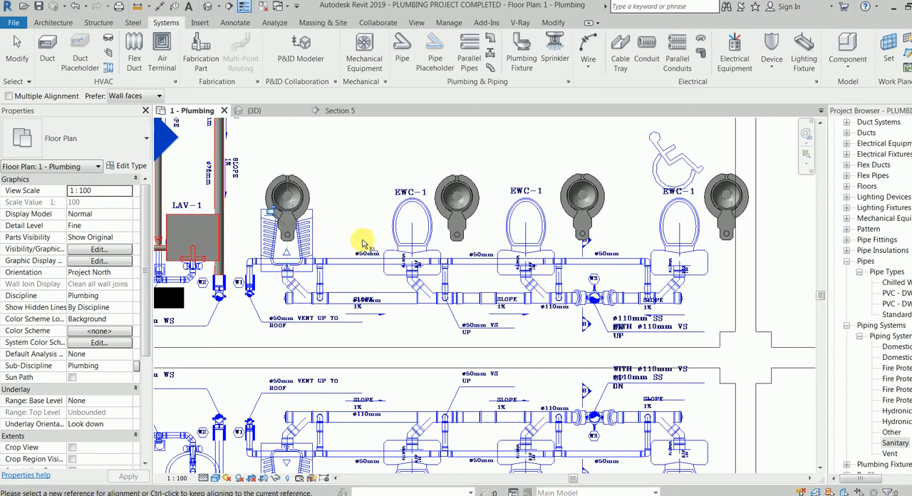
pyautogui.click(412, 238)
pyautogui.click(457, 229)
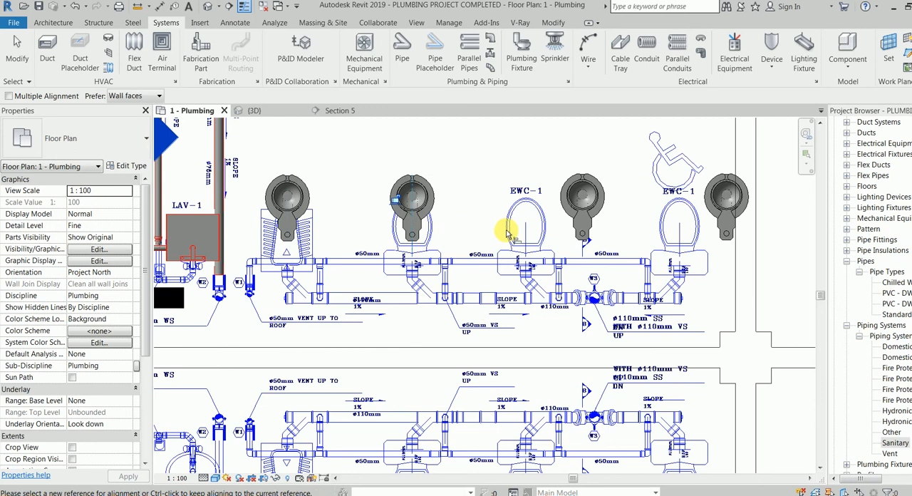
pyautogui.click(527, 235)
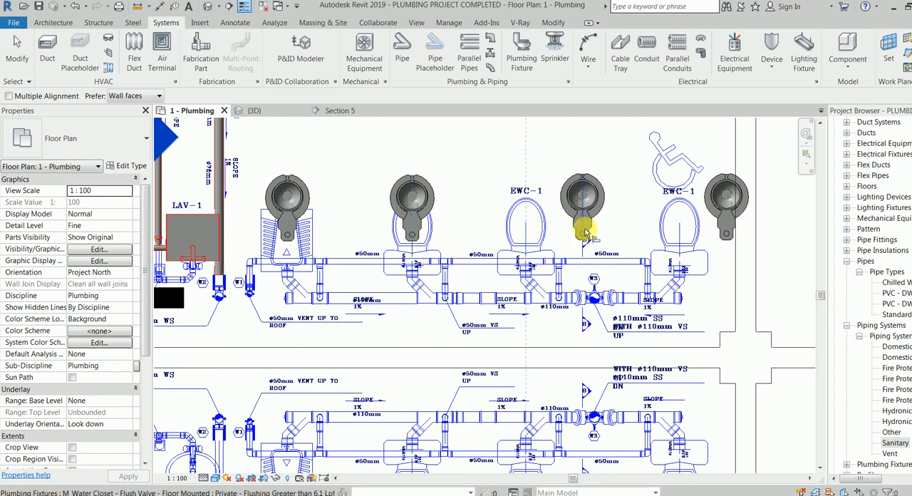
pyautogui.click(584, 228)
pyautogui.click(688, 231)
pyautogui.click(729, 229)
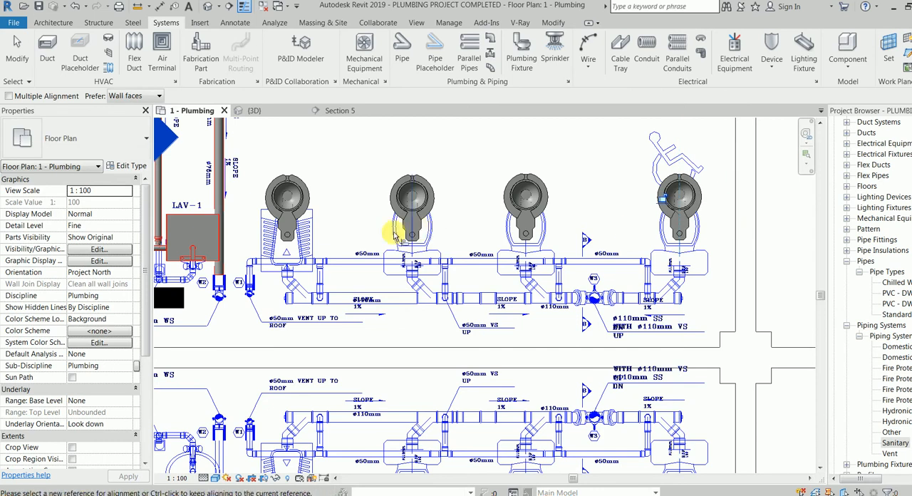
# Align the back edge of the EWC-2 water closet with the rear edge of its symbol outline.
pyautogui.scroll(3, 330, 243)
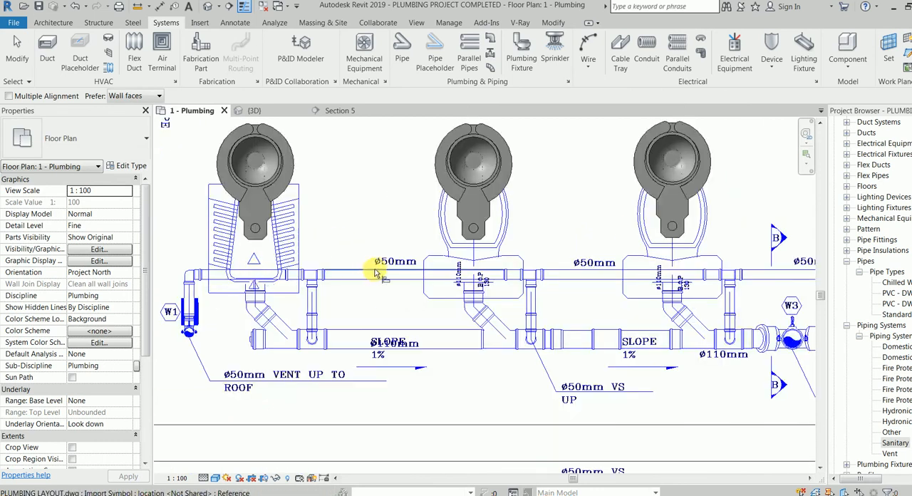
pyautogui.scroll(1, 230, 281)
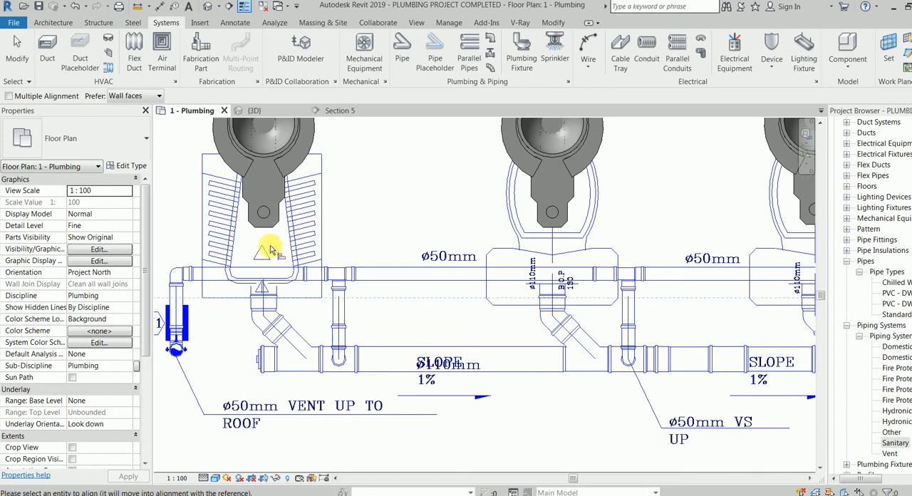
pyautogui.moveTo(268, 228); pyautogui.dragTo(268, 298)
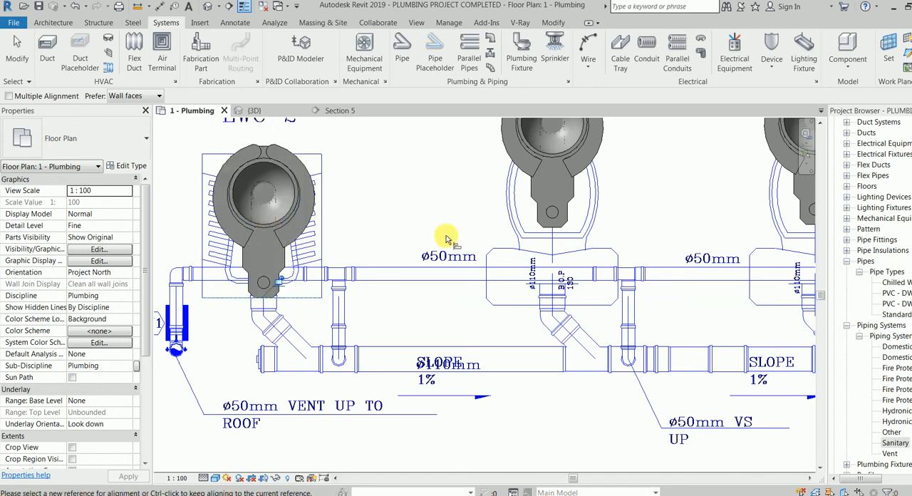
# Using multiple alignment, align the back edges of the three EWC-1 water closets with the rear edge of the EWC-1 tank outline.
pyautogui.click(520, 306)
pyautogui.click(37, 96)
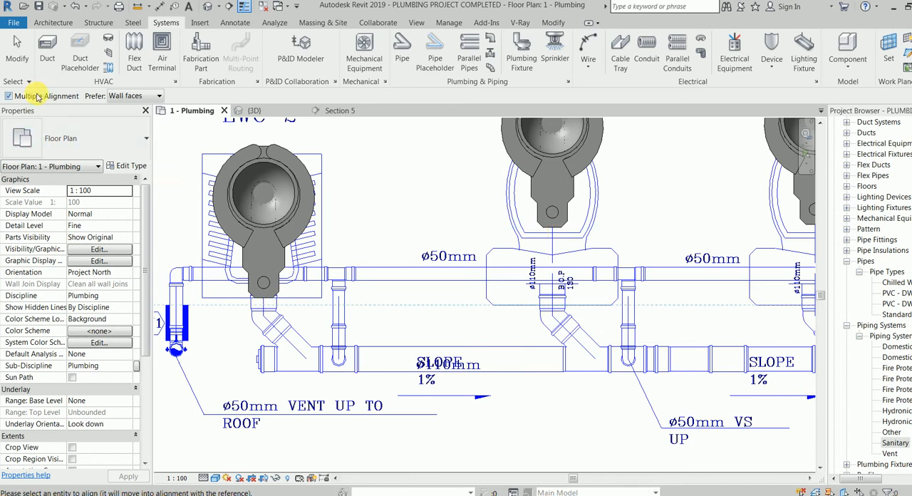
pyautogui.click(555, 229)
pyautogui.moveTo(548, 285); pyautogui.dragTo(329, 295, button='middle')
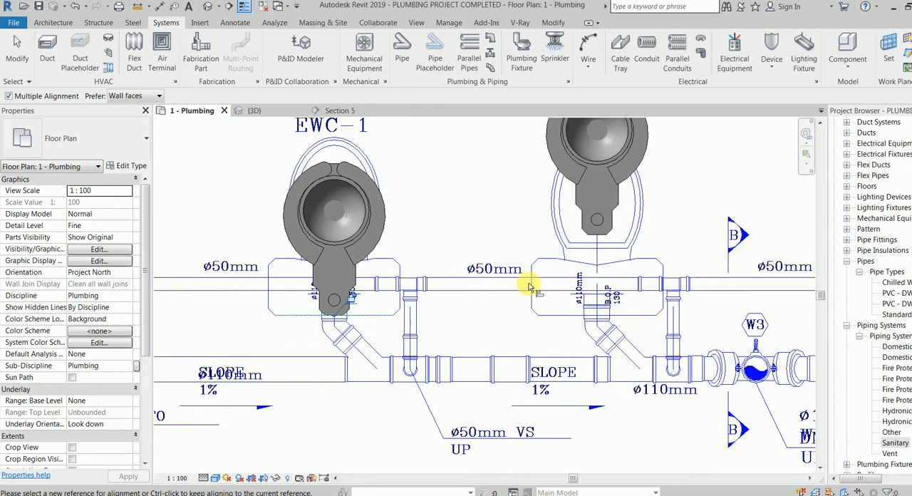
pyautogui.click(589, 230)
pyautogui.moveTo(537, 235); pyautogui.dragTo(360, 237, button='middle')
pyautogui.moveTo(708, 234); pyautogui.dragTo(544, 234, button='middle')
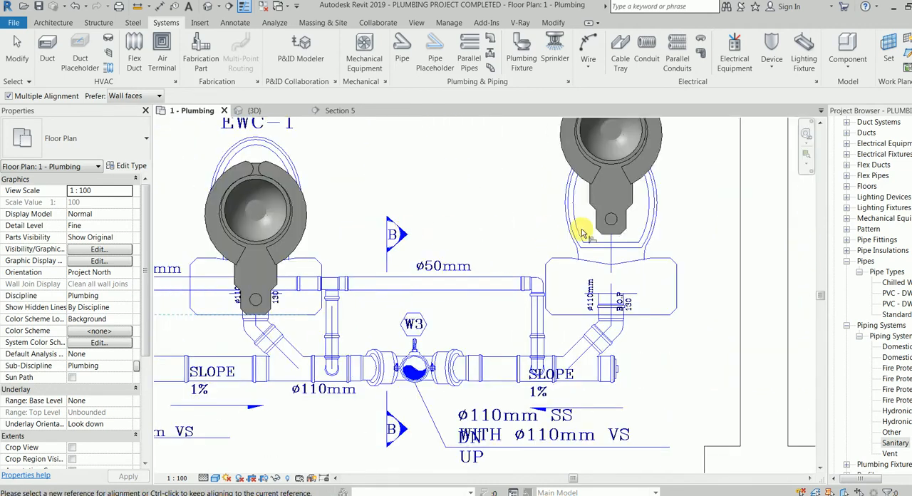
pyautogui.click(609, 234)
pyautogui.moveTo(443, 255); pyautogui.dragTo(618, 241, button='middle')
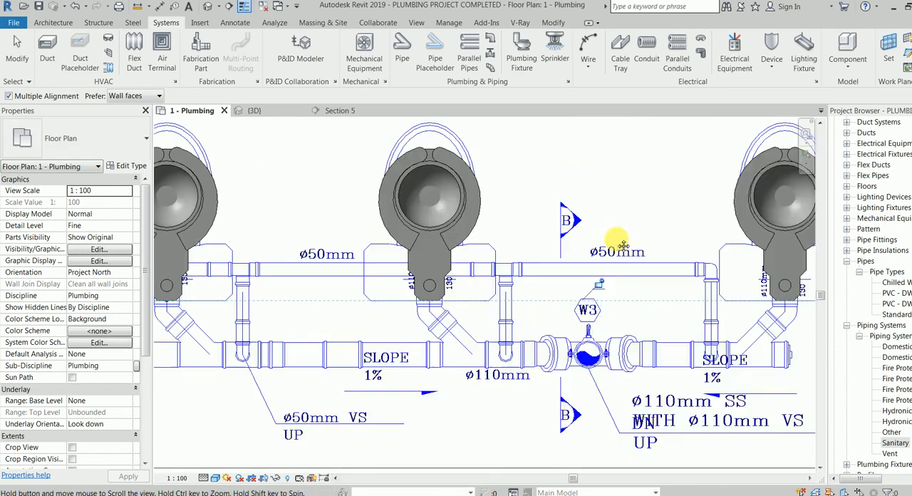
pyautogui.click(173, 301)
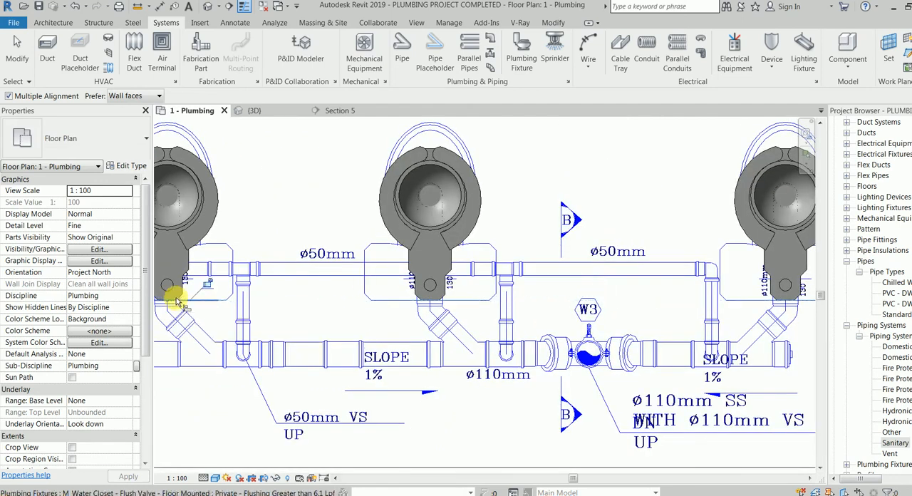
pyautogui.press('Escape')
pyautogui.press('Escape')
# Begin a PVC - DWV 2 sanitary pipe with its diameter set to 100 mm.
pyautogui.scroll(-2, 274, 251)
pyautogui.scroll(-4, 385, 258)
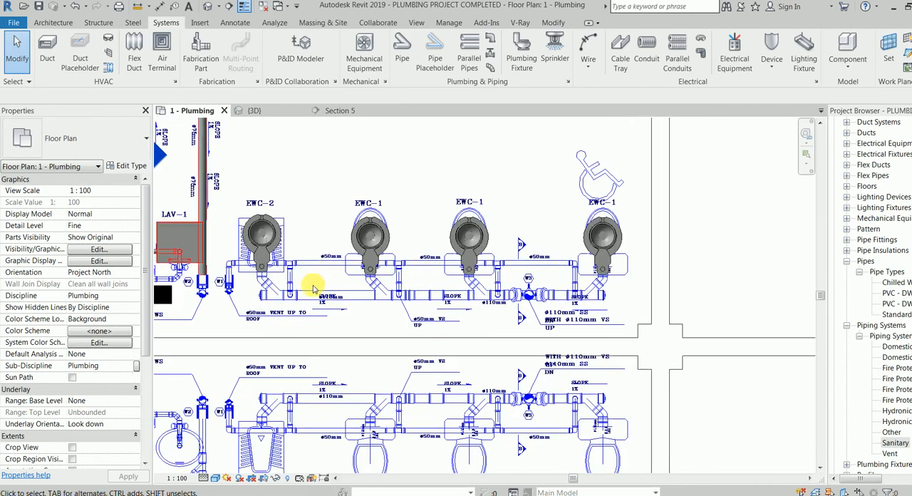
pyautogui.scroll(5, 316, 287)
pyautogui.scroll(1, 349, 315)
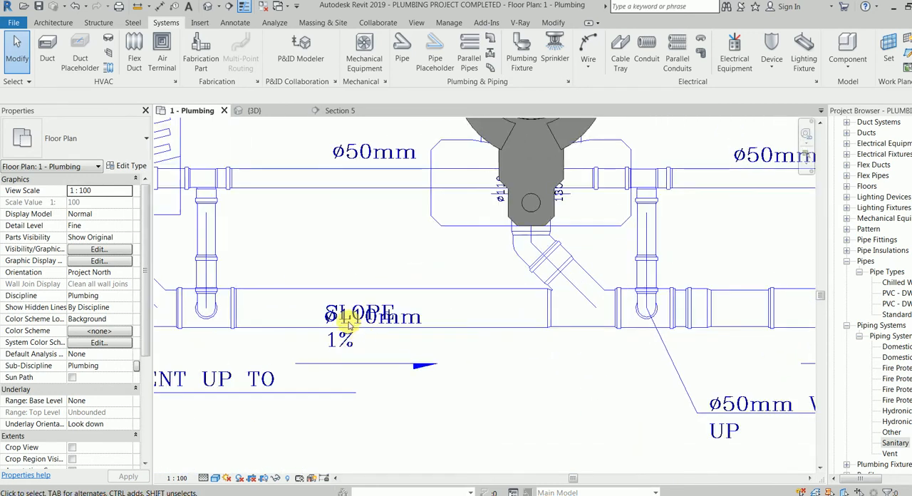
pyautogui.scroll(-3, 353, 342)
pyautogui.scroll(-1, 340, 366)
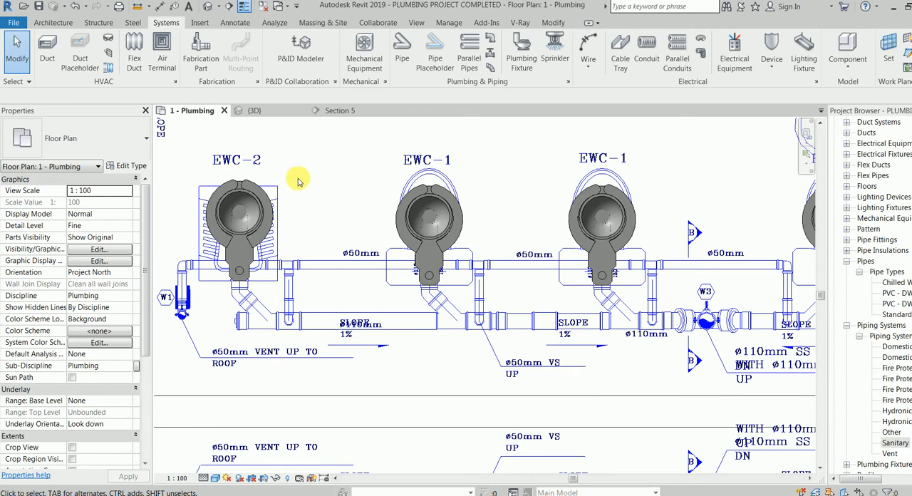
pyautogui.click(401, 46)
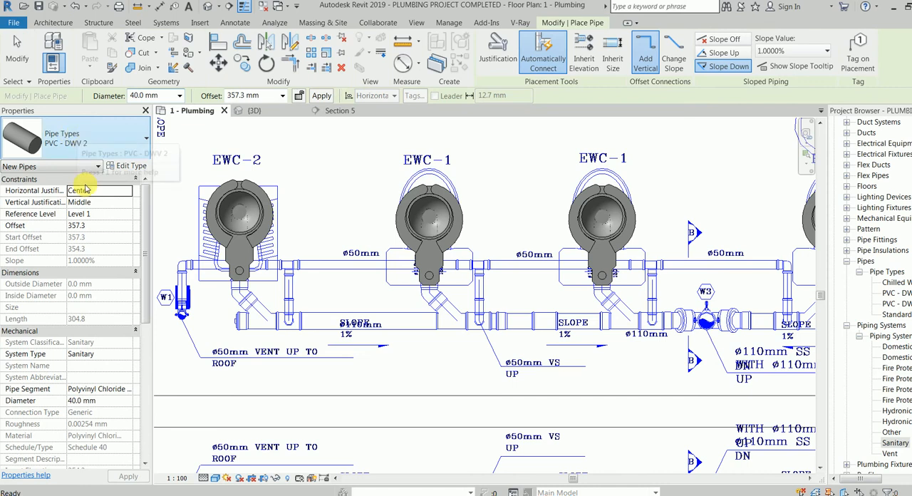
pyautogui.click(182, 97)
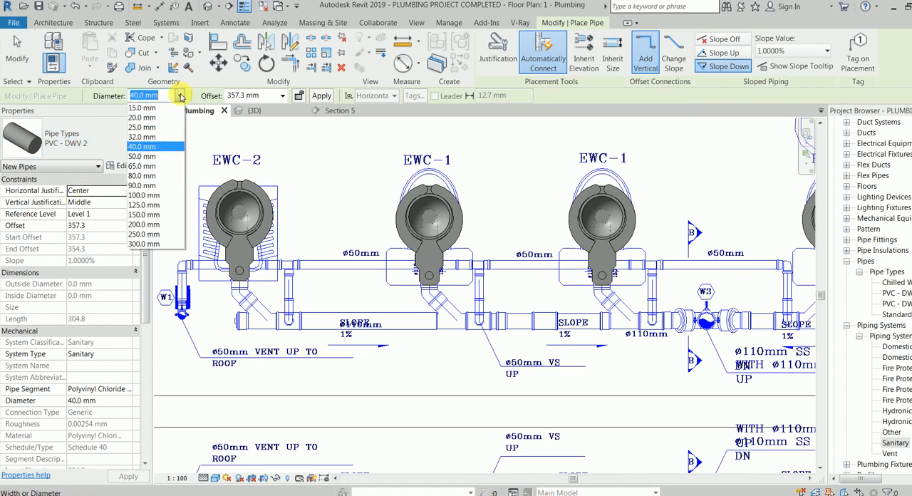
pyautogui.click(154, 196)
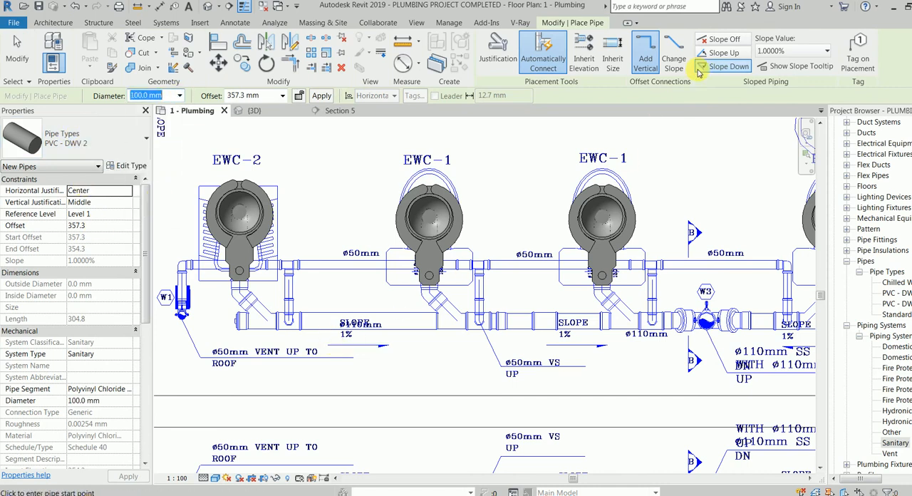
pyautogui.scroll(3, 591, 146)
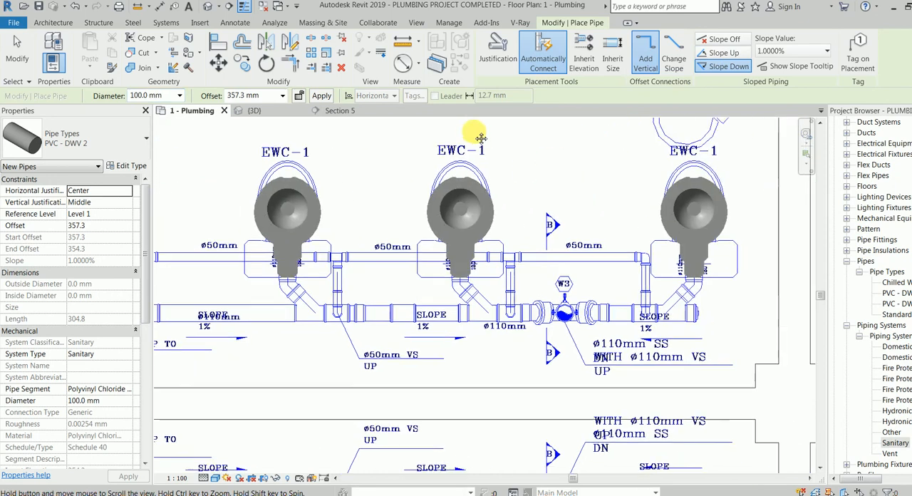
pyautogui.moveTo(259, 299); pyautogui.dragTo(315, 312, button='middle')
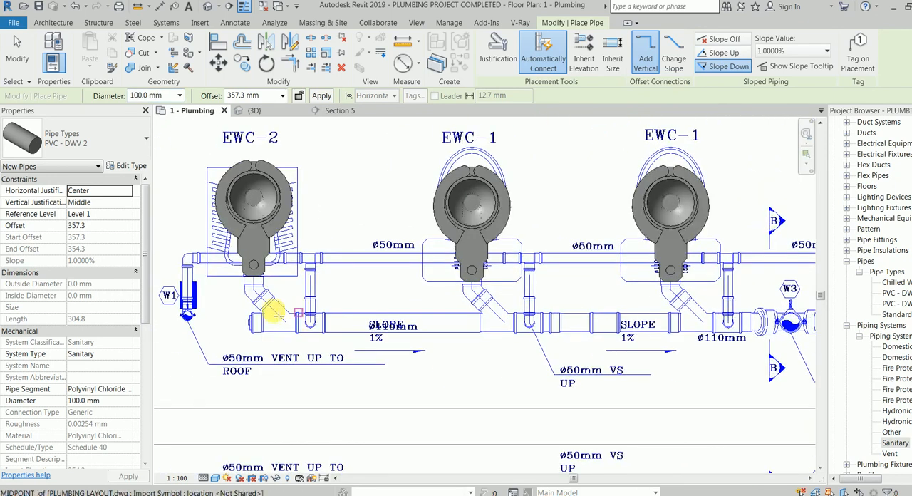
pyautogui.click(255, 323)
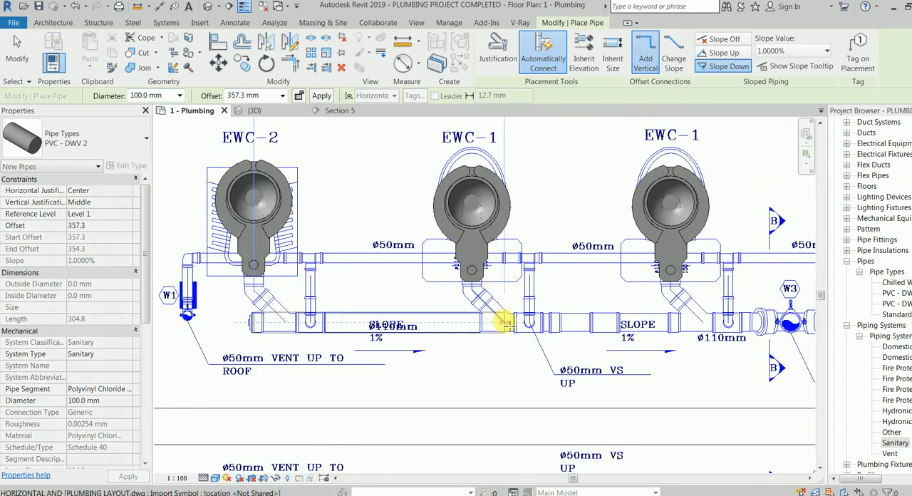
pyautogui.click(504, 318)
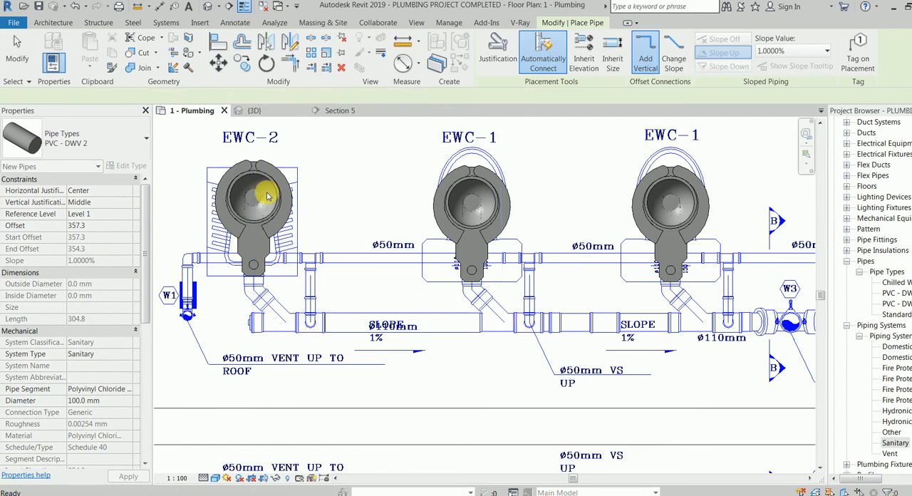
# Set the offset to -75 mm and draw the 100 mm main from its capped end below EWC-2 to the W3 stack, sloping down 1%.
pyautogui.click(253, 97)
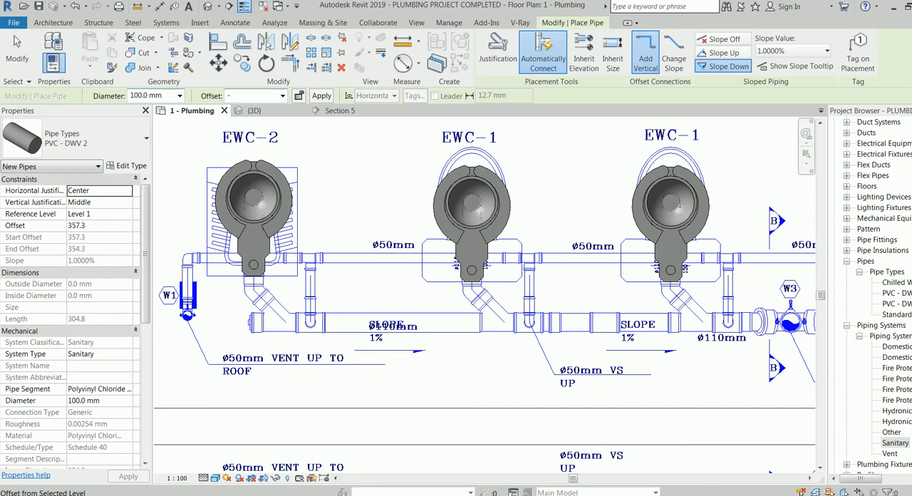
pyautogui.press('Return')
pyautogui.click(254, 324)
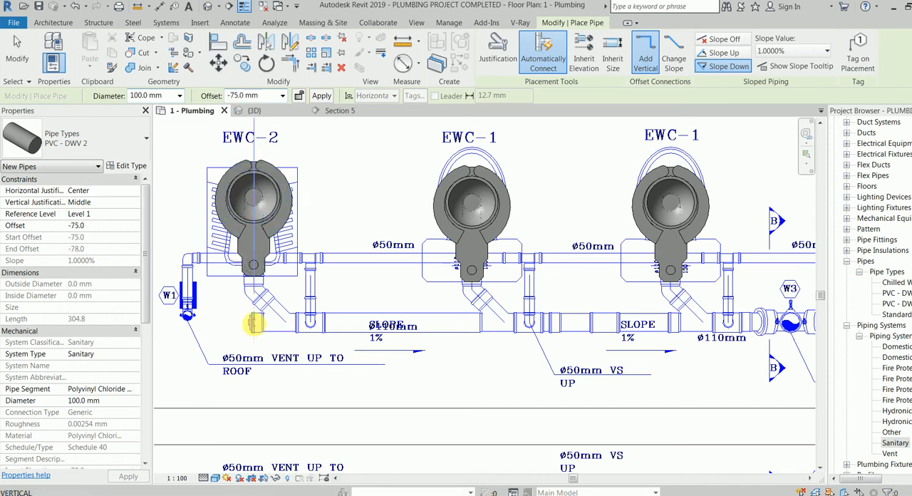
pyautogui.moveTo(429, 322); pyautogui.dragTo(238, 323, button='middle')
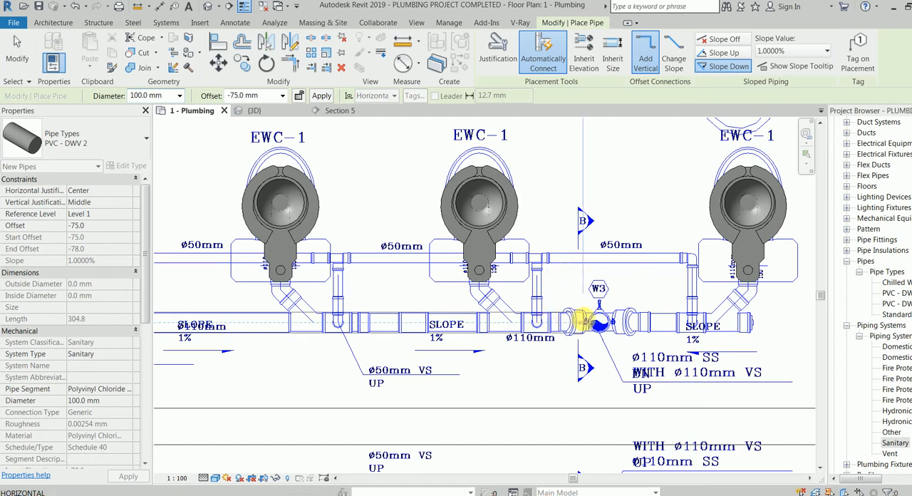
pyautogui.click(584, 323)
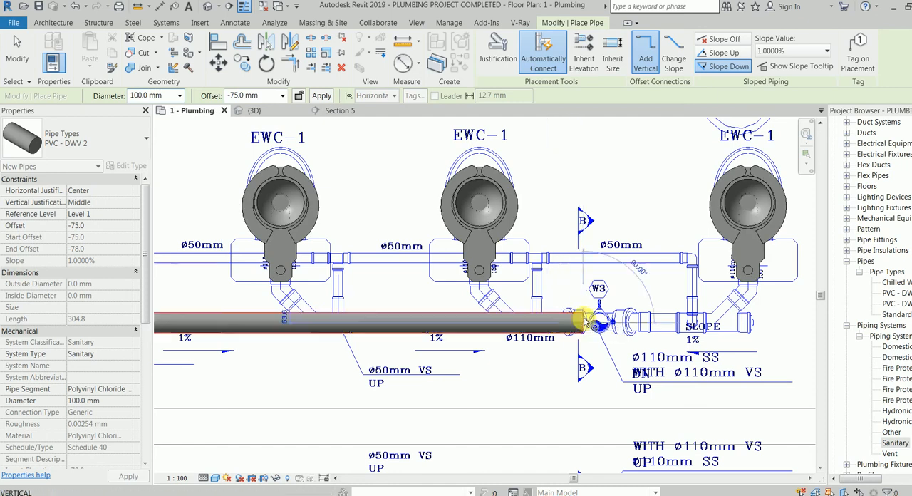
pyautogui.press('Escape')
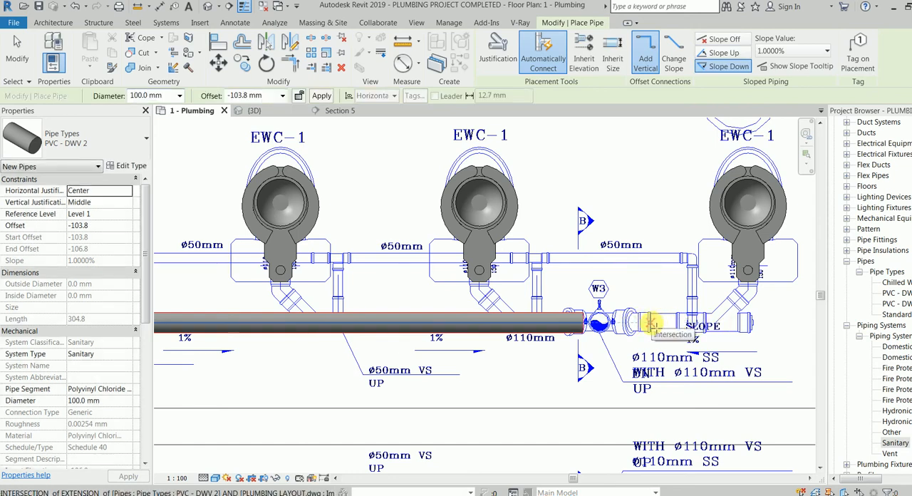
pyautogui.click(652, 324)
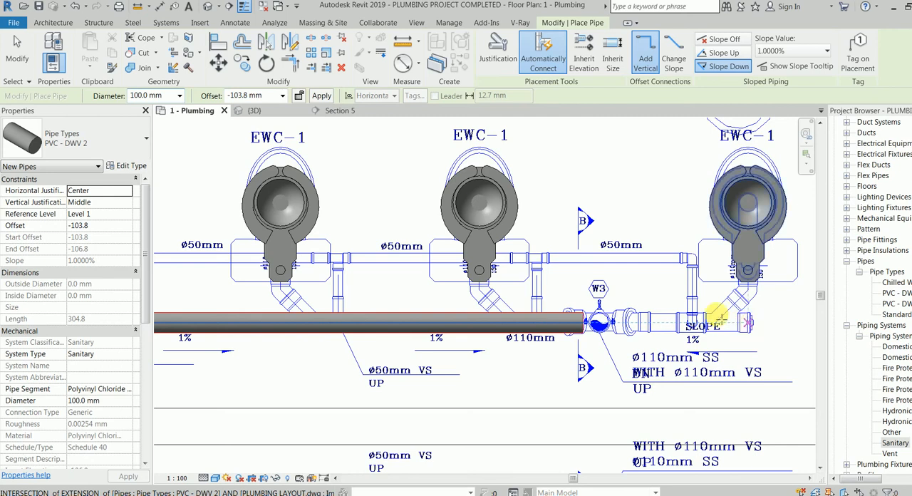
pyautogui.click(282, 95)
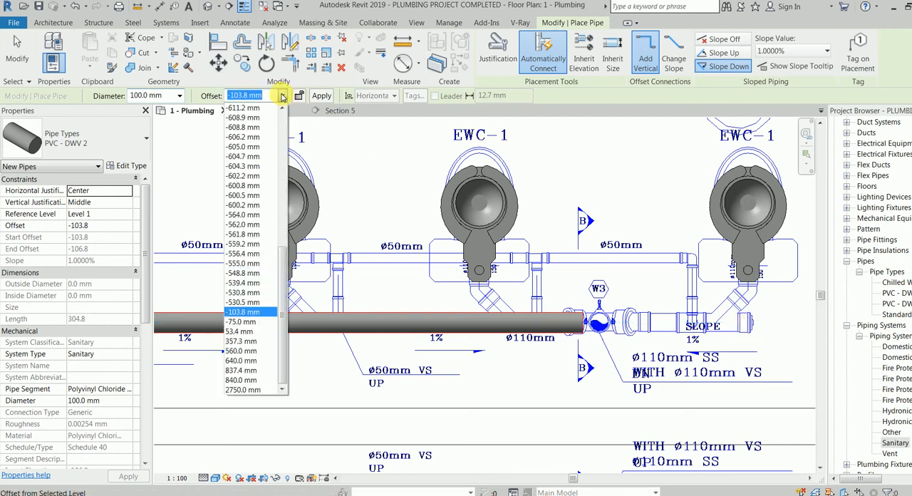
pyautogui.click(253, 254)
pyautogui.press('Escape')
pyautogui.press('Escape')
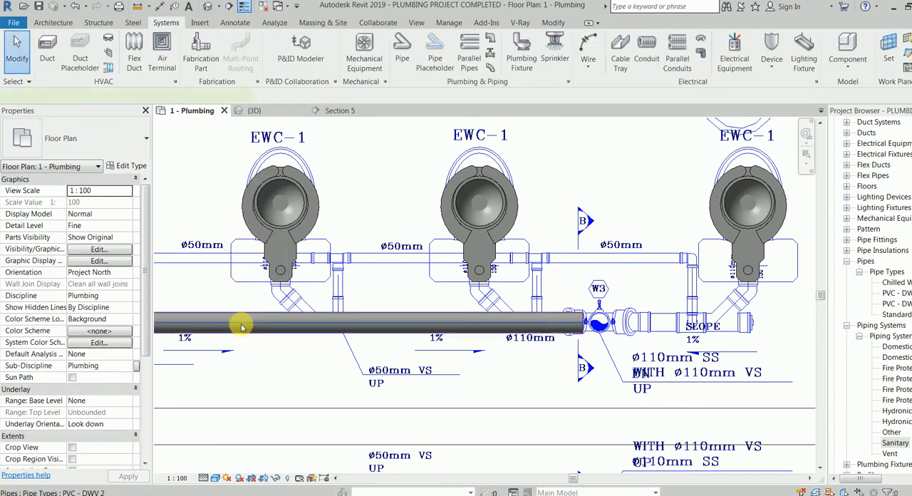
# Set the offset of the main drain pipe between EWC-2 and the W3 stack to -750 mm.
pyautogui.click(242, 327)
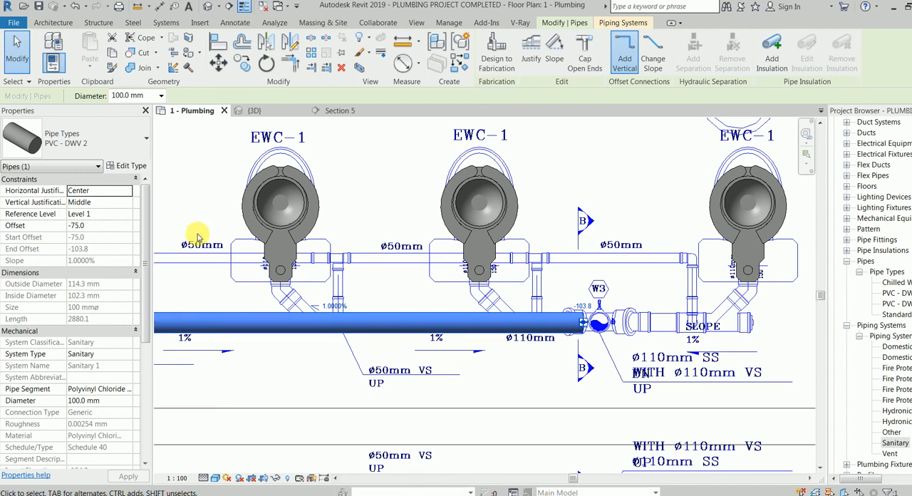
pyautogui.click(104, 227)
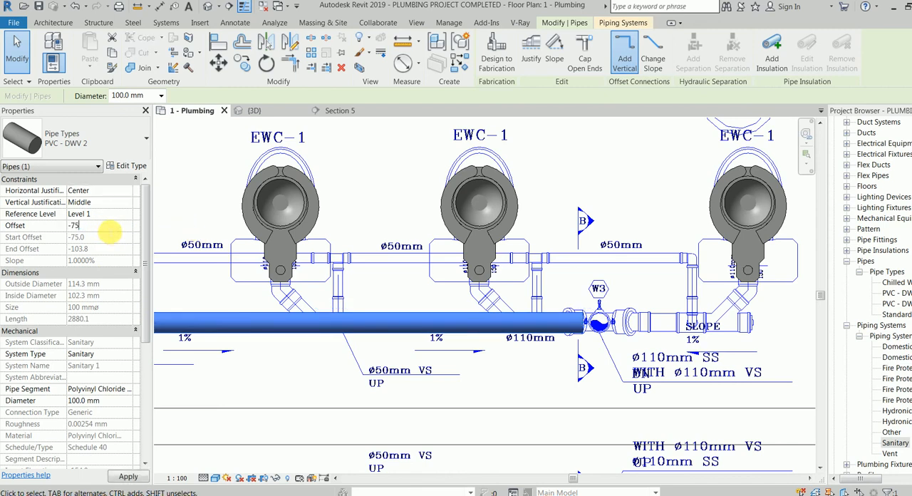
pyautogui.press('Return')
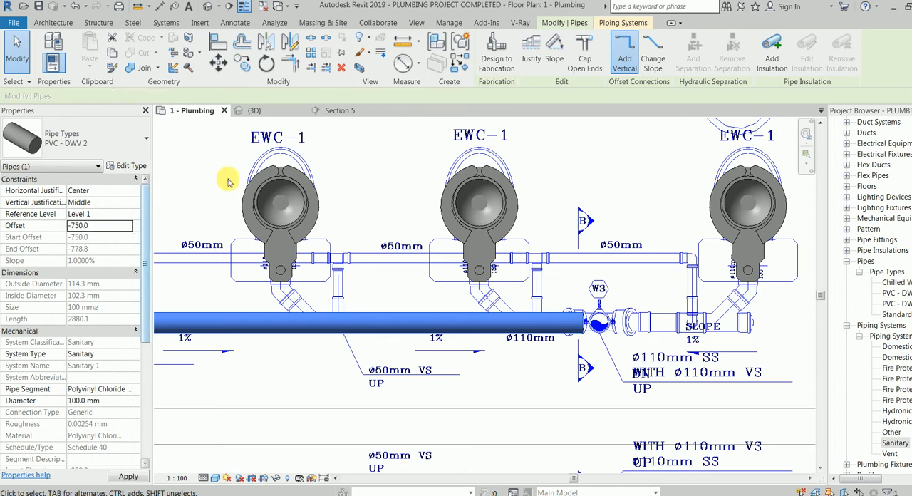
pyautogui.press('Escape')
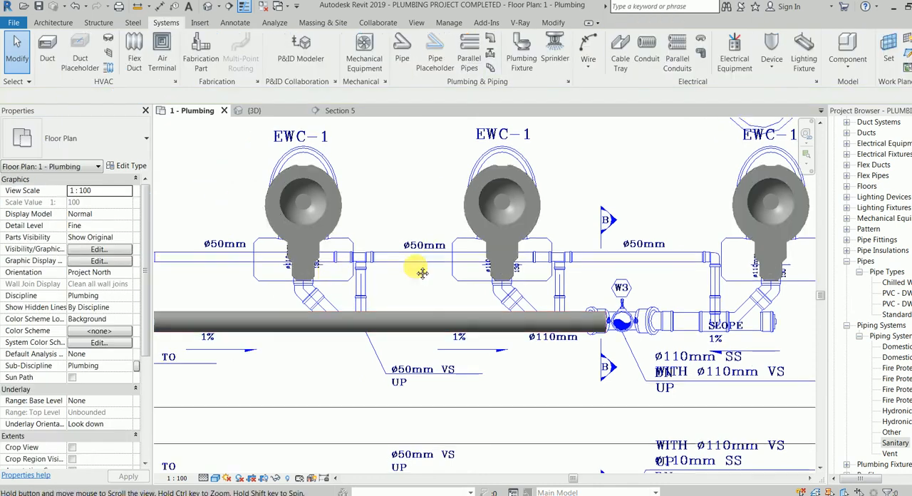
# Draw a matching 100 mm pipe at -750 mm offset, sloping down 1%, from the capped end below the accessible EWC-1 towards the W3 stack.
pyautogui.scroll(-4, 387, 297)
pyautogui.click(335, 311)
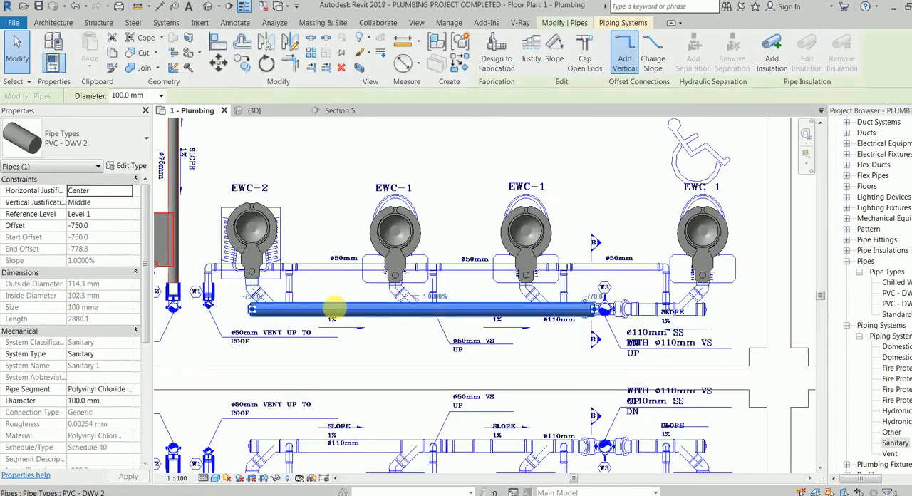
pyautogui.rightClick(335, 311)
pyautogui.click(385, 148)
pyautogui.moveTo(473, 214); pyautogui.dragTo(321, 212, button='middle')
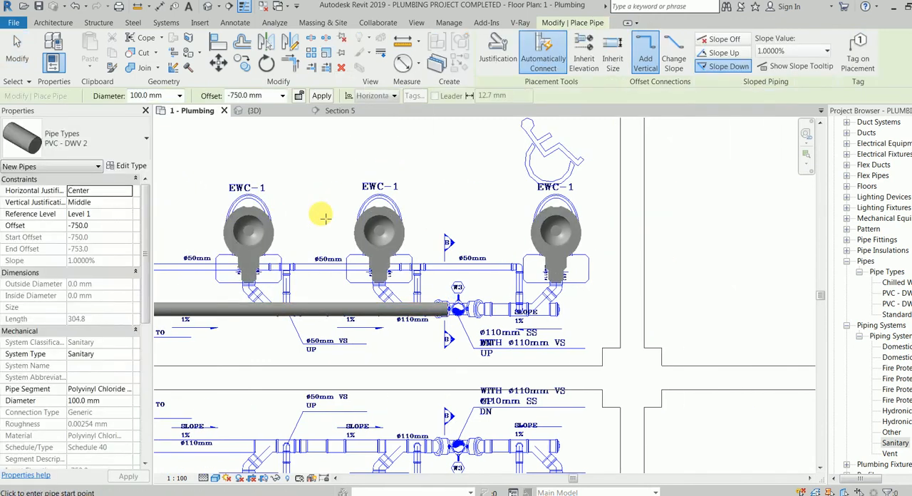
pyautogui.click(560, 309)
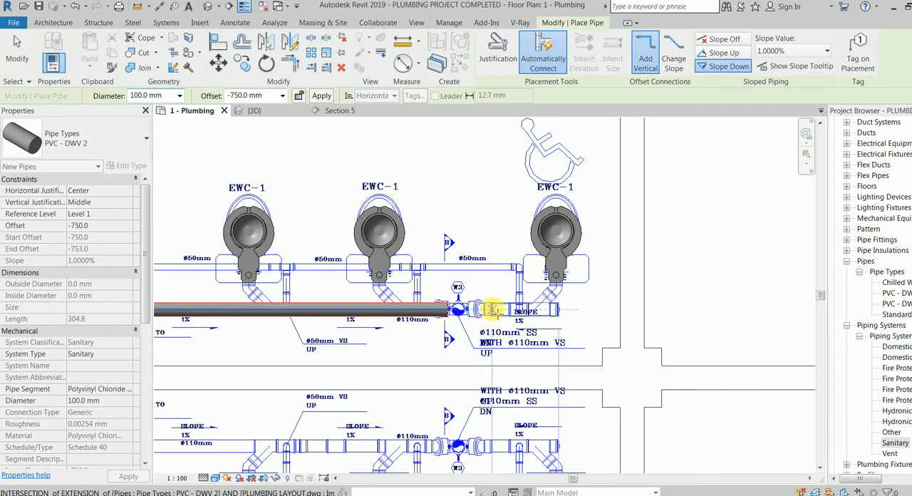
pyautogui.click(492, 308)
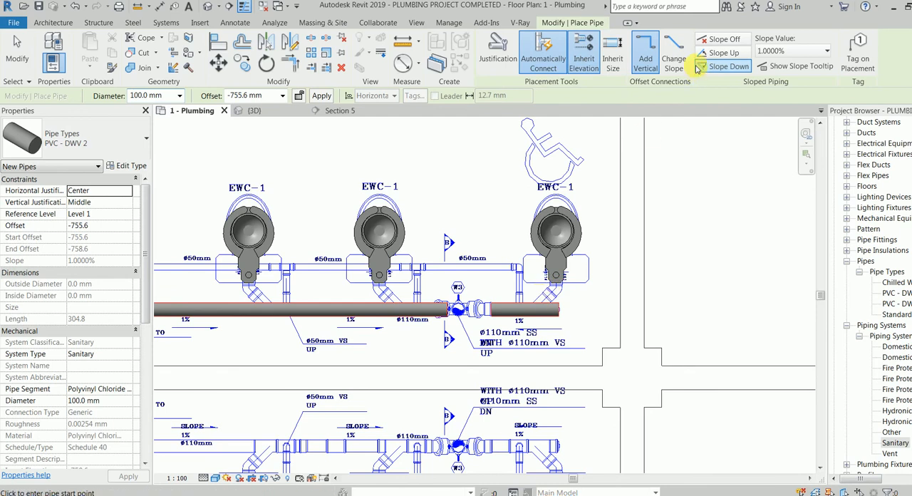
# Draw a 100 mm branch about 340 mm long, sloping up 1%, from the short main's midpoint towards the water closet row, inheriting the main's elevation.
pyautogui.click(721, 52)
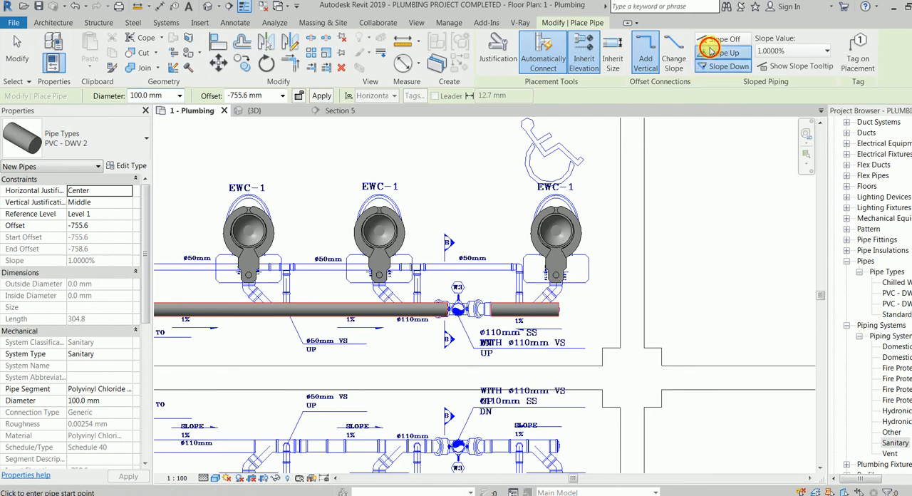
pyautogui.click(524, 308)
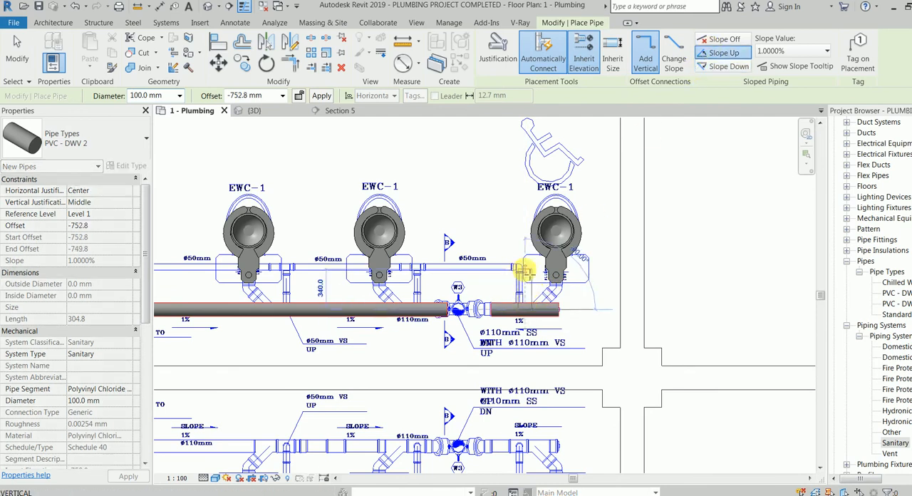
pyautogui.click(525, 271)
pyautogui.press('Escape')
pyautogui.press('Escape')
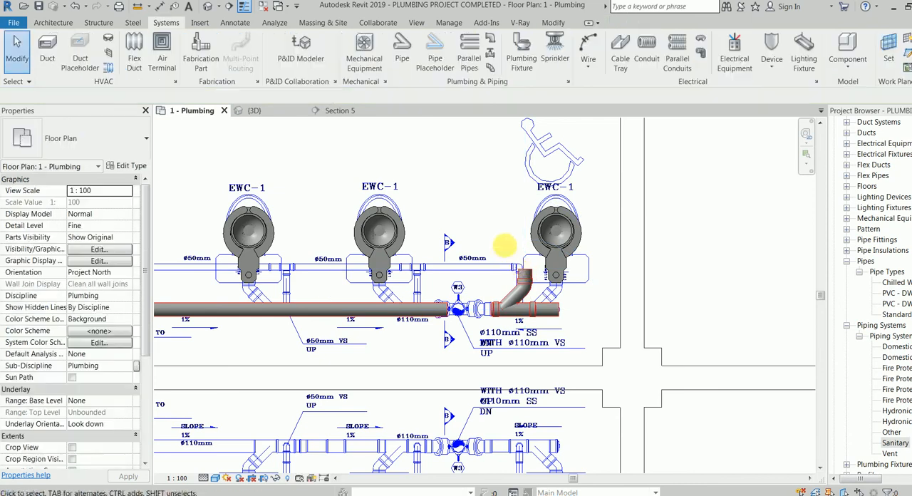
# Try to align the new branch pipe's centreline with the centreline of the accessible EWC-1 water closet.
pyautogui.moveTo(512, 252); pyautogui.dragTo(495, 274, button='middle')
pyautogui.scroll(3, 495, 275)
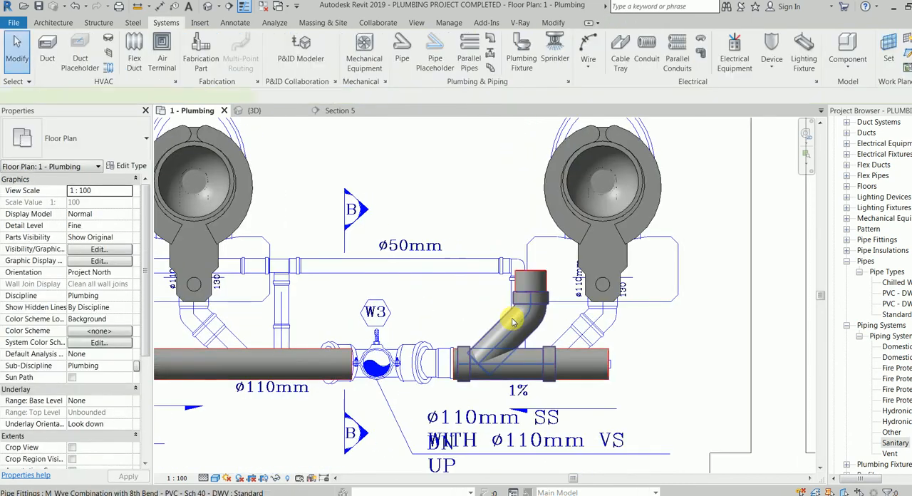
pyautogui.click(512, 323)
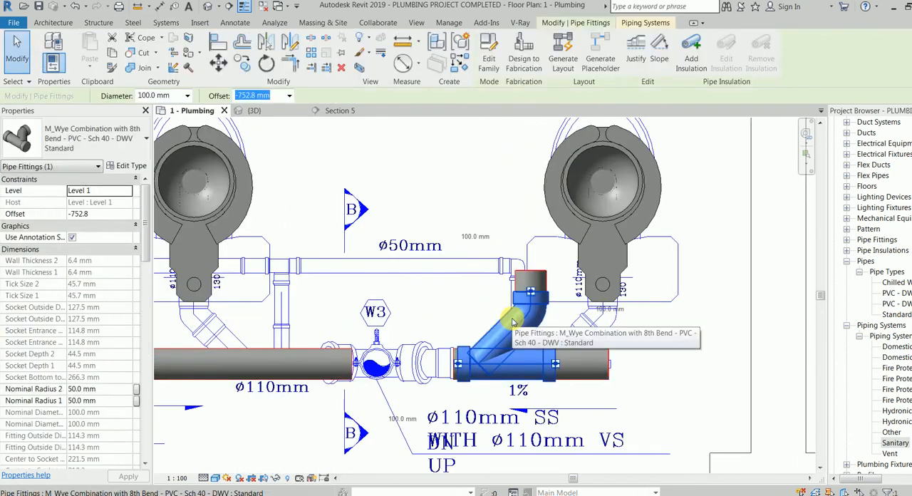
pyautogui.click(215, 44)
pyautogui.click(604, 261)
pyautogui.click(527, 279)
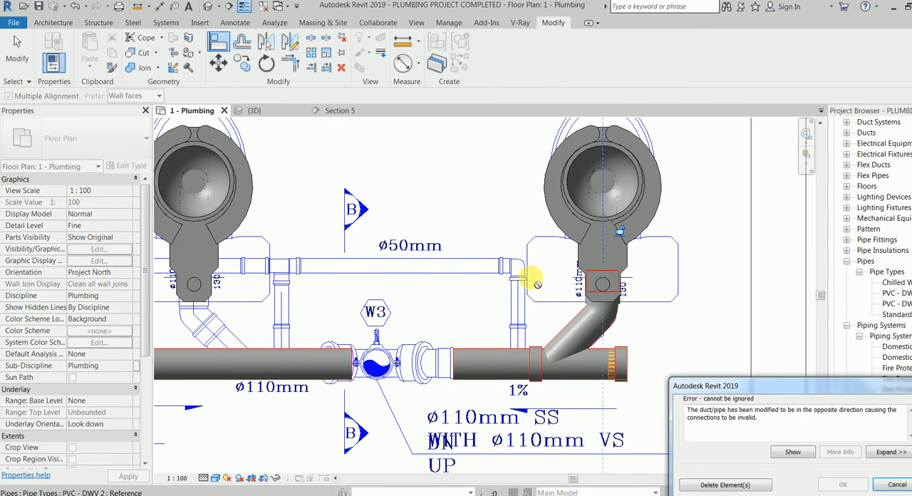
pyautogui.press('Escape')
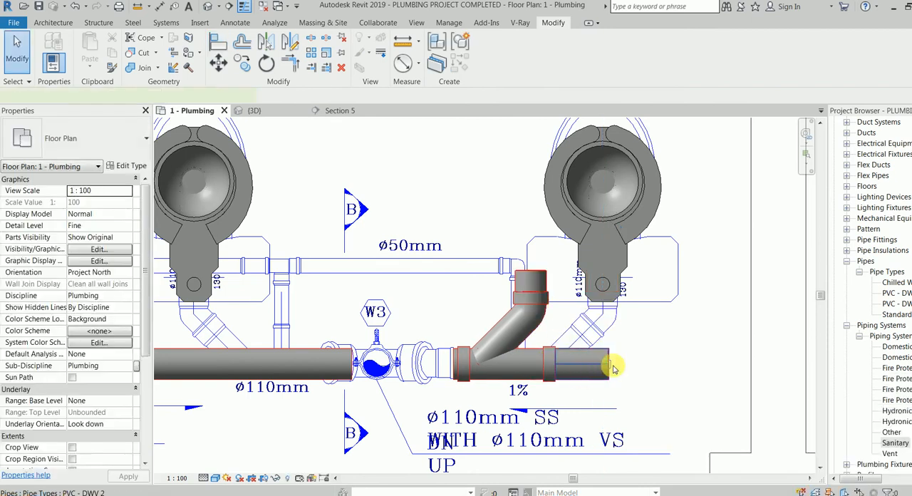
# Extend the open end of the short main well past the accessible EWC-1 water closet, away from the W3 stack.
pyautogui.click(606, 365)
pyautogui.moveTo(609, 364); pyautogui.dragTo(709, 363)
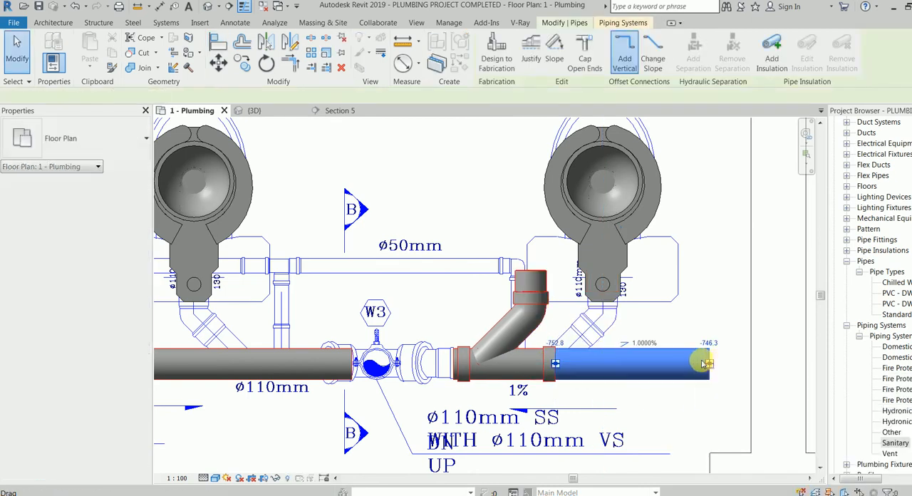
pyautogui.click(683, 318)
# Align the short main's branch pipe with the centreline of the accessible EWC-1 water closet.
pyautogui.press('a')
pyautogui.press('l')
pyautogui.click(605, 188)
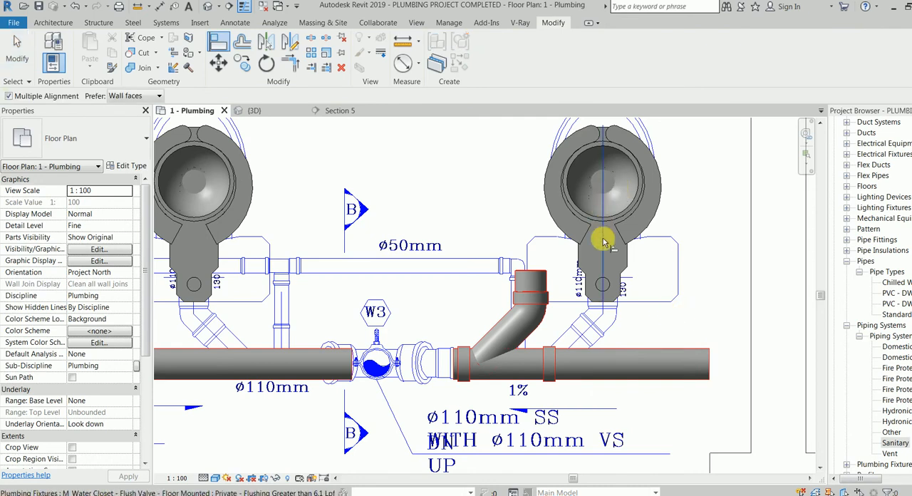
pyautogui.click(529, 282)
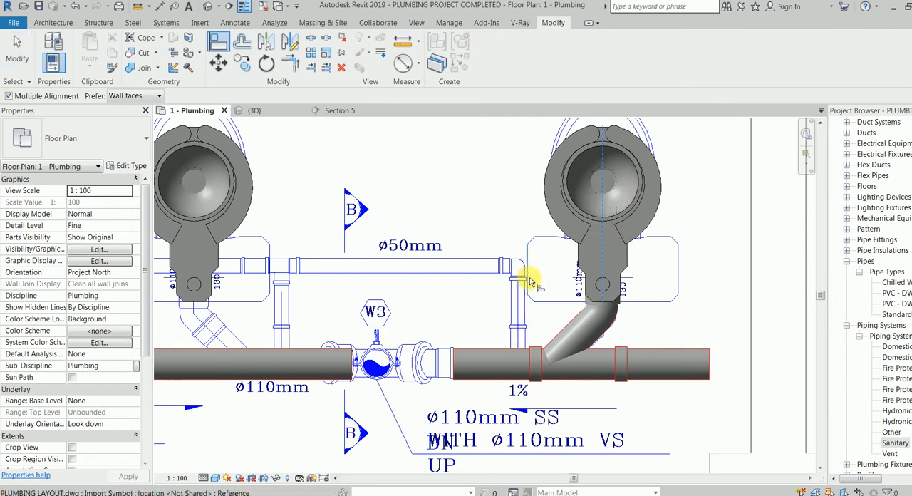
pyautogui.scroll(-2, 514, 263)
pyautogui.moveTo(423, 283); pyautogui.dragTo(502, 293, button='middle')
pyautogui.press('Escape')
pyautogui.press('Escape')
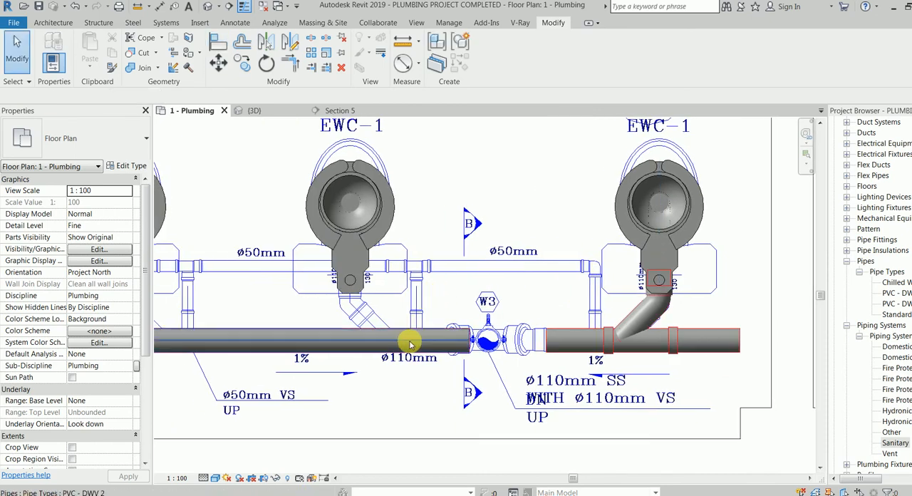
# Try to draw a 100 mm branch, sloping up 1%, from the long main near the first EWC-1 beside W3, inheriting the main's elevation.
pyautogui.rightClick(411, 345)
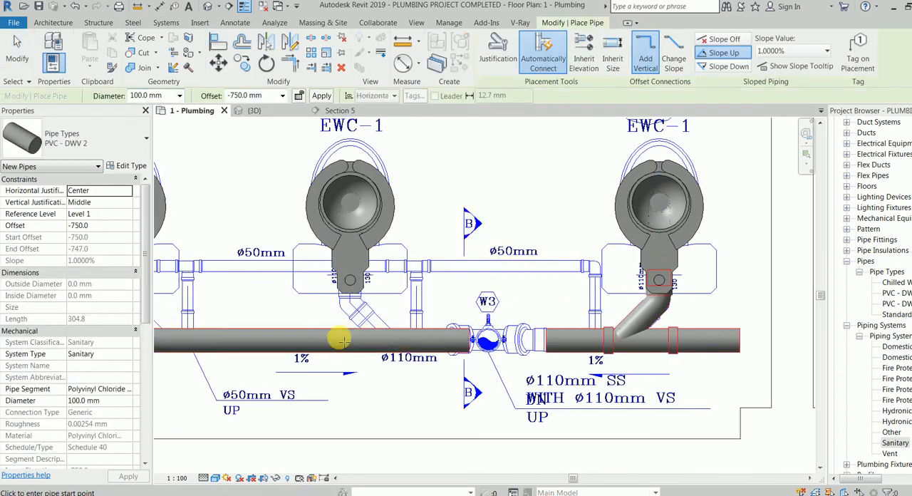
pyautogui.click(343, 340)
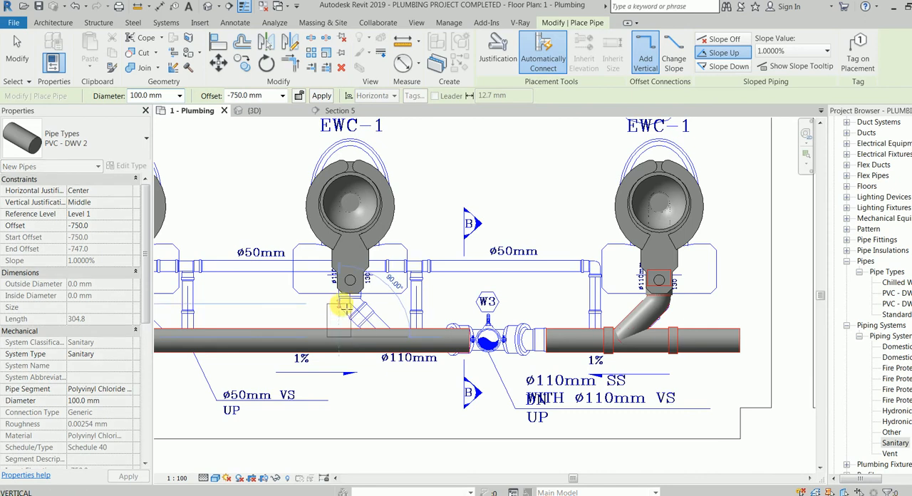
pyautogui.click(387, 320)
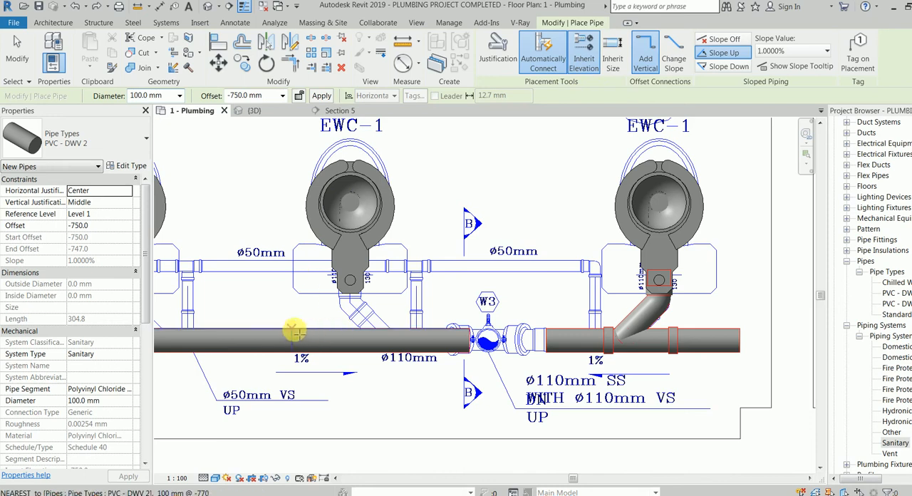
pyautogui.click(294, 331)
pyautogui.click(294, 276)
pyautogui.press('Escape')
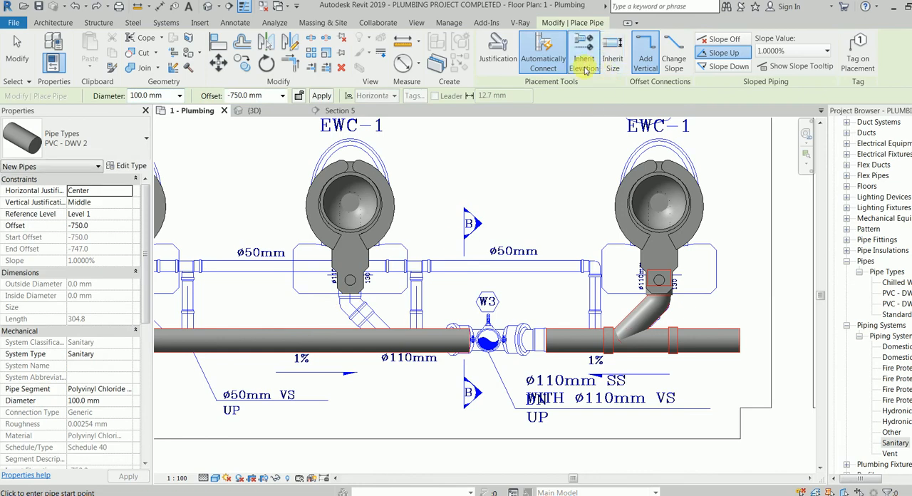
pyautogui.click(406, 330)
pyautogui.click(405, 285)
pyautogui.press('Escape')
pyautogui.press('Escape')
# Draw a similar 100 mm branch, sloping up 1%, from the long main beside the EWC-1 nearest W3, upstream of it, inheriting the elevation.
pyautogui.click(393, 339)
pyautogui.rightClick(395, 339)
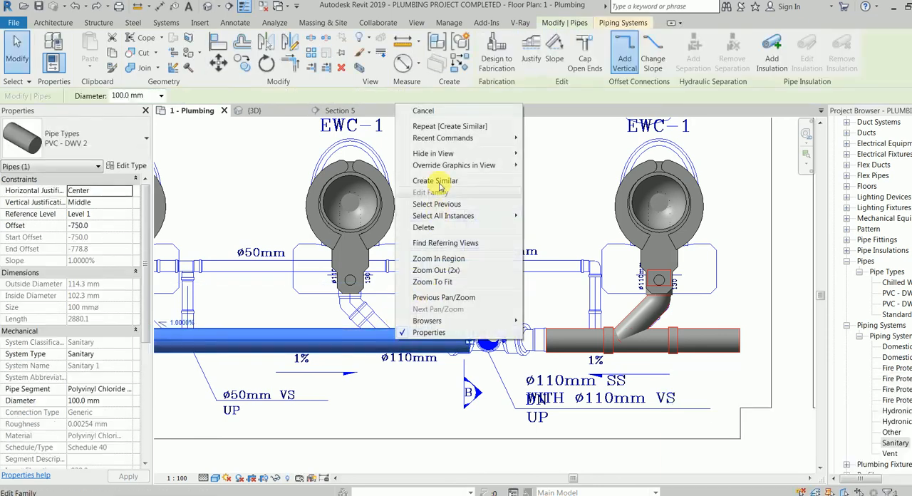
pyautogui.click(441, 181)
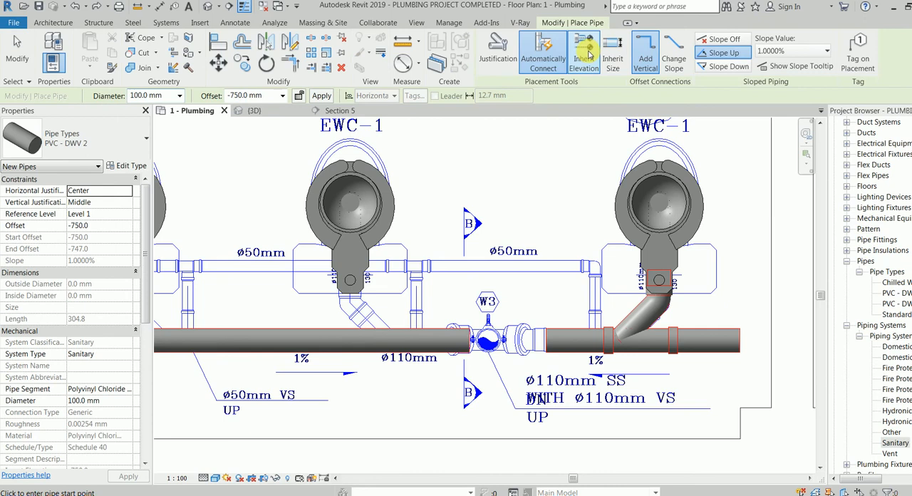
pyautogui.click(290, 332)
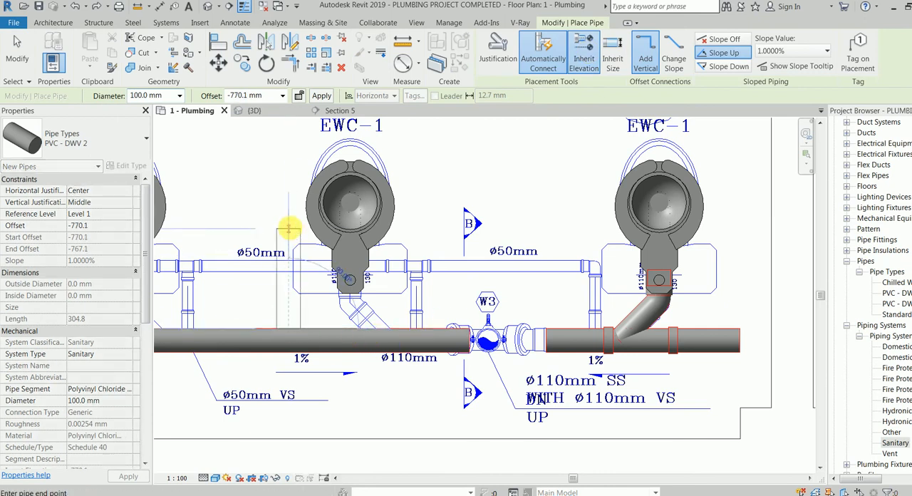
pyautogui.moveTo(214, 264); pyautogui.dragTo(468, 276, button='middle')
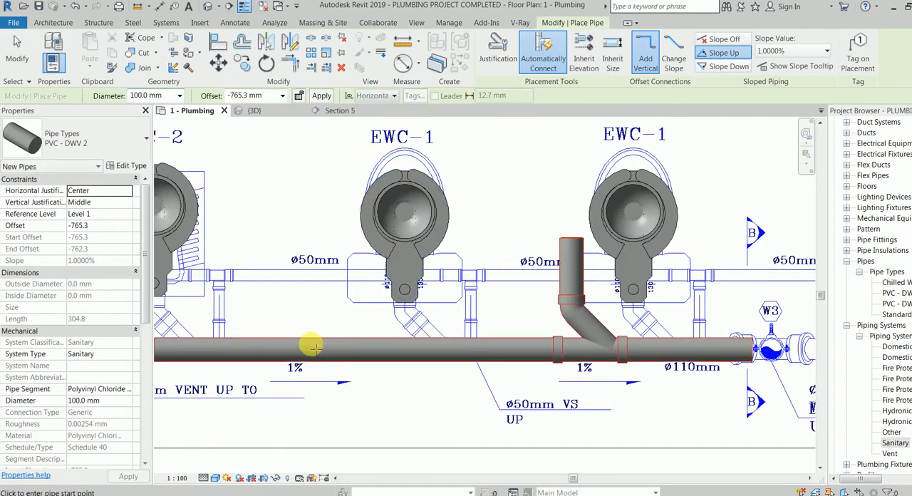
# Draw another 100 mm branch, sloping up 1%, from the long main between EWC-2 and its neighbouring EWC-1, inheriting the main's elevation.
pyautogui.click(584, 63)
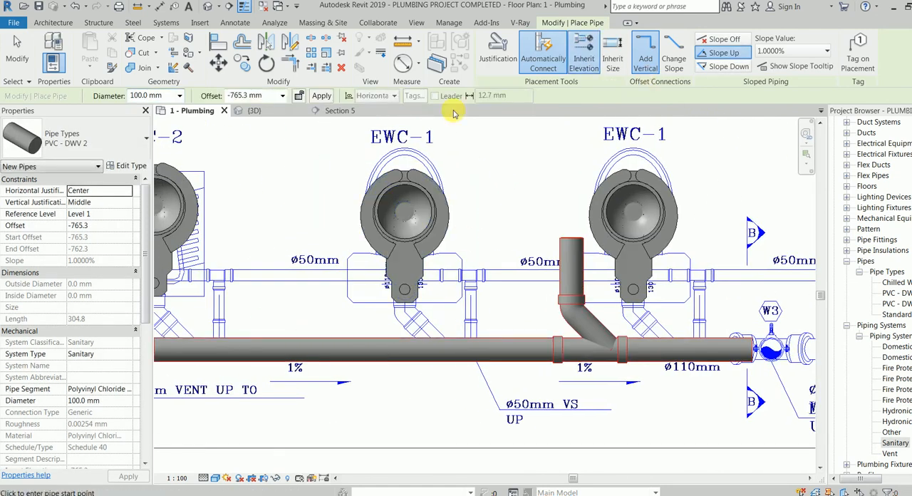
pyautogui.click(268, 342)
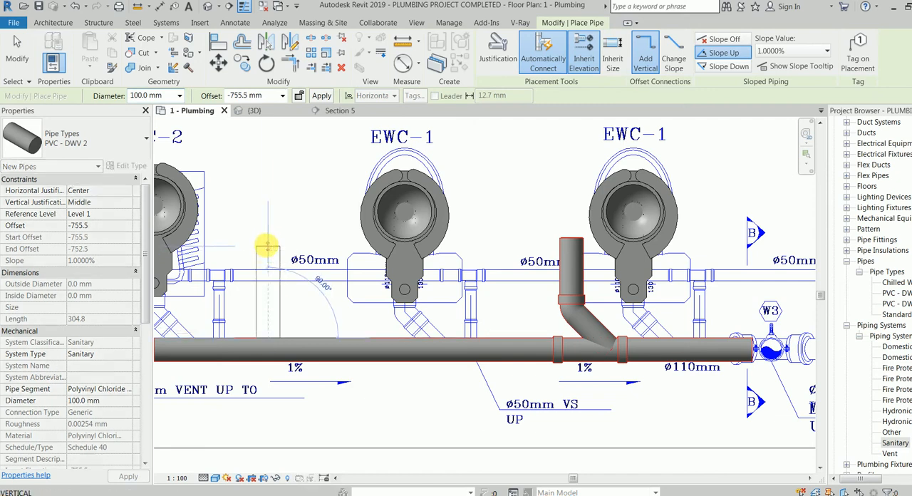
pyautogui.click(267, 246)
pyautogui.moveTo(264, 250); pyautogui.dragTo(570, 255, button='middle')
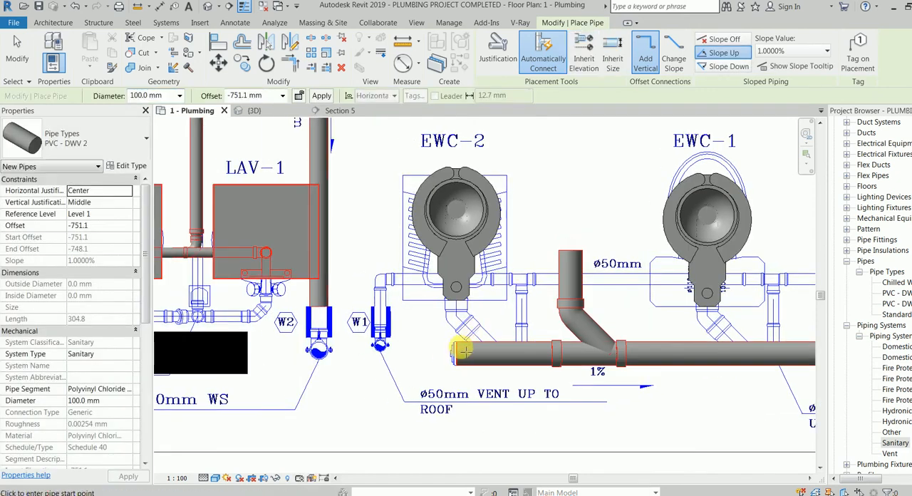
# Try to draw a 100 mm branch, sloping up 1%, from the long main close to its capped end beside EWC-2.
pyautogui.click(501, 345)
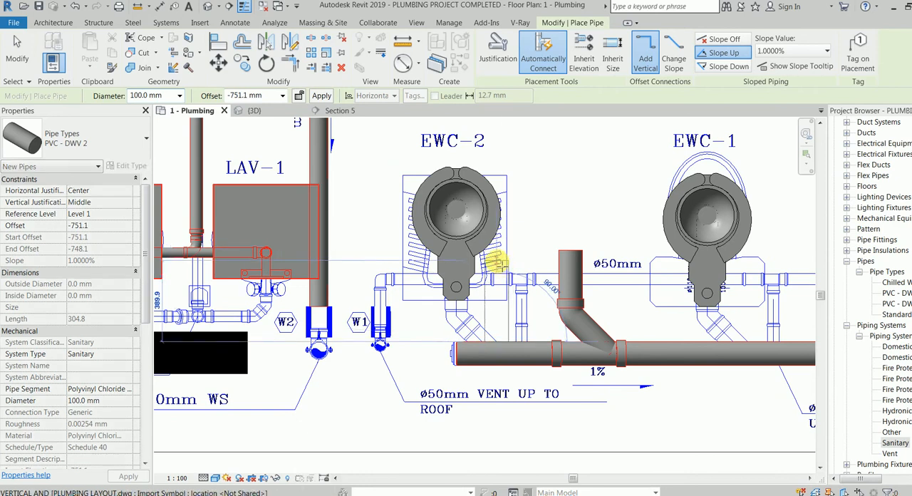
pyautogui.click(585, 60)
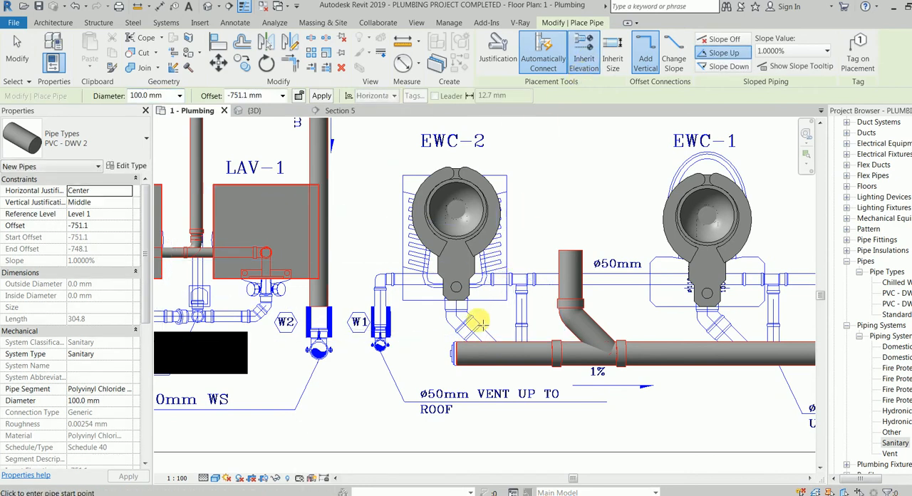
pyautogui.click(497, 347)
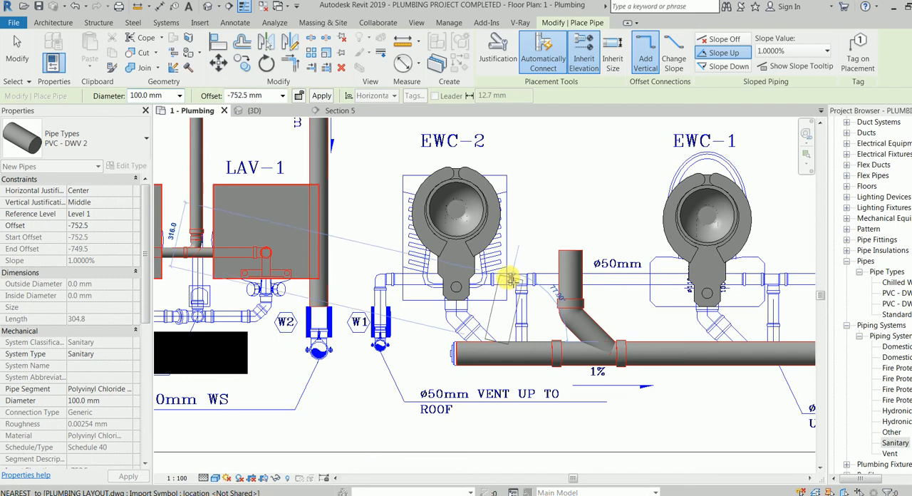
pyautogui.click(497, 281)
pyautogui.press('Escape')
pyautogui.press('Escape')
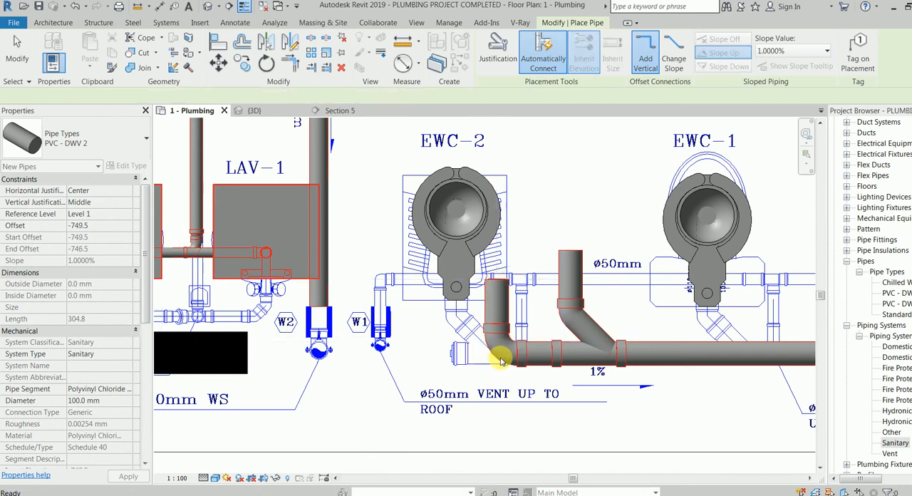
# Try to convert the bend below EWC-2 into a tee by deleting the failing element, and undo it together with the branch.
pyautogui.click(501, 356)
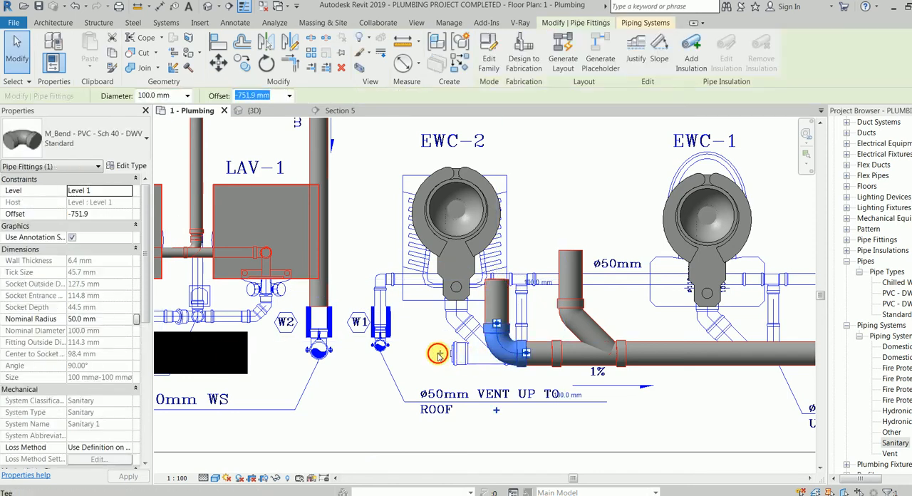
pyautogui.click(442, 353)
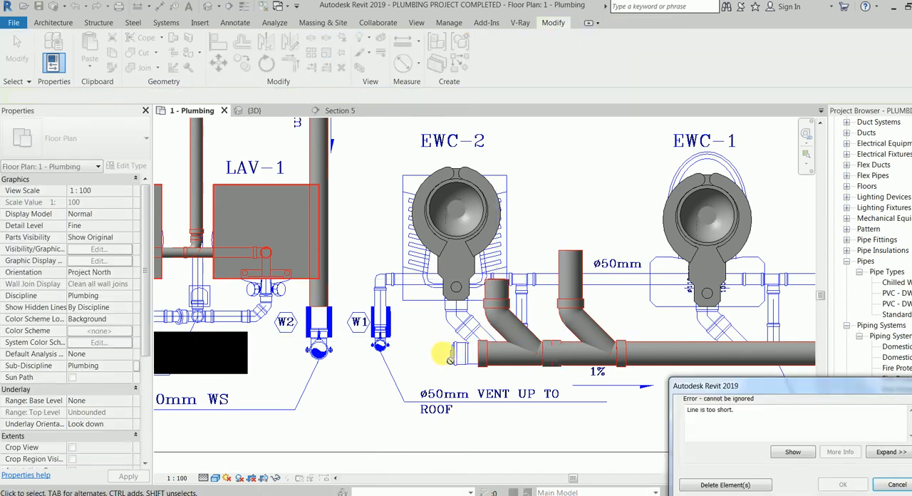
pyautogui.click(716, 484)
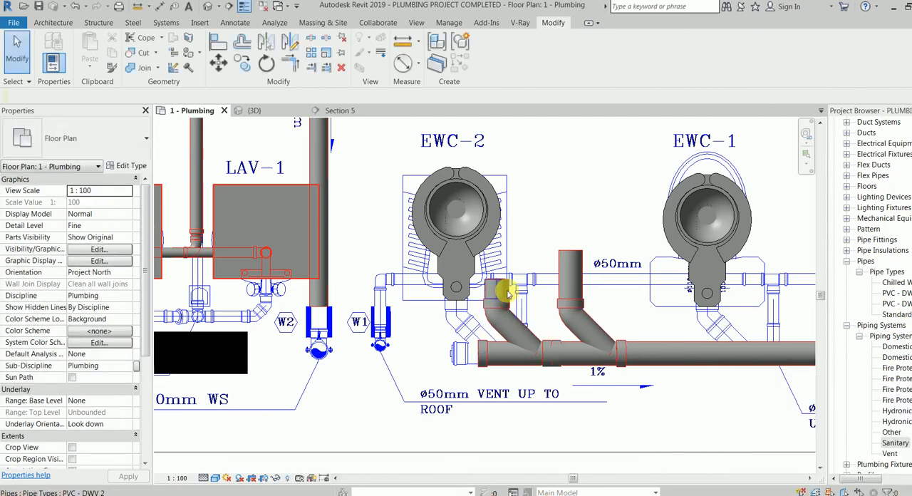
pyautogui.click(538, 363)
pyautogui.press('Escape')
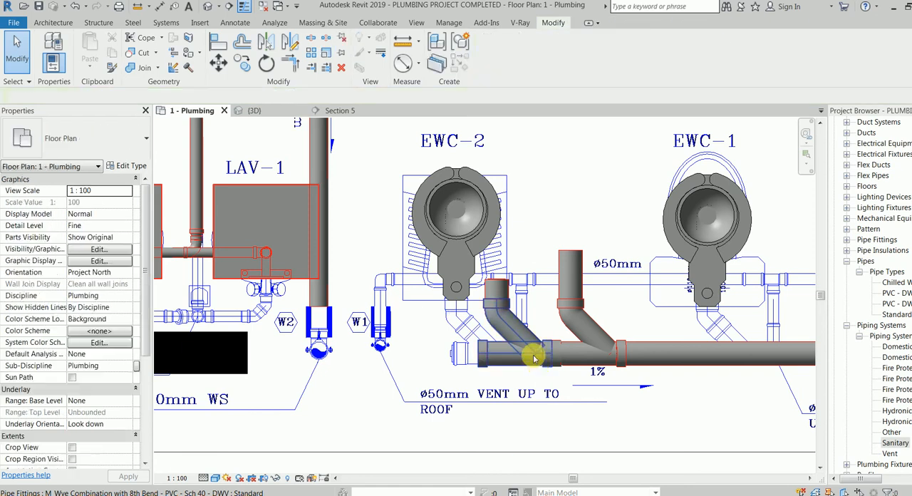
pyautogui.hotkey('ctrl', 'z')
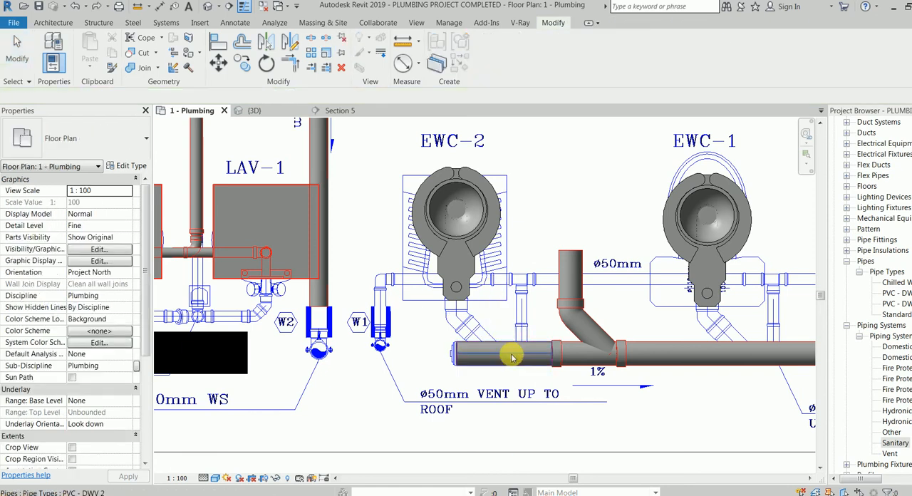
# Try to stretch the long main's upstream end past EWC-2 to the W1 vent.
pyautogui.click(439, 354)
pyautogui.moveTo(437, 354); pyautogui.dragTo(383, 354)
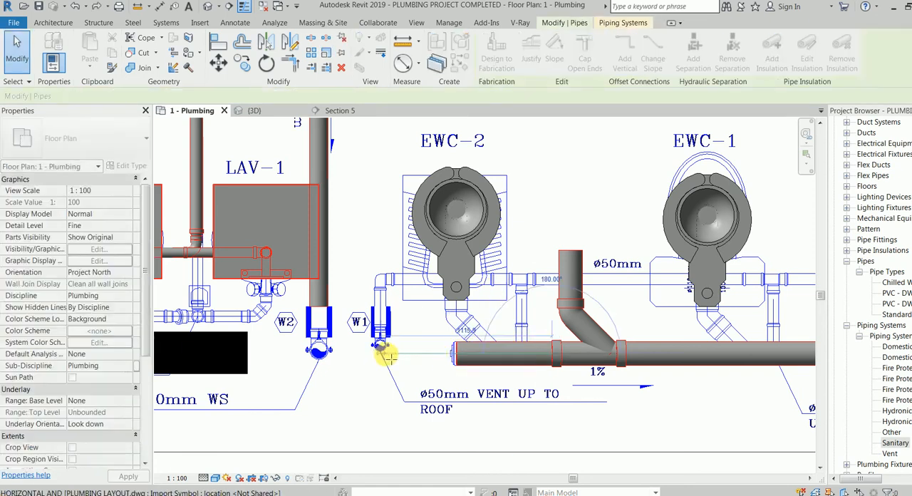
pyautogui.press('Escape')
pyautogui.hotkey('ctrl', 'z')
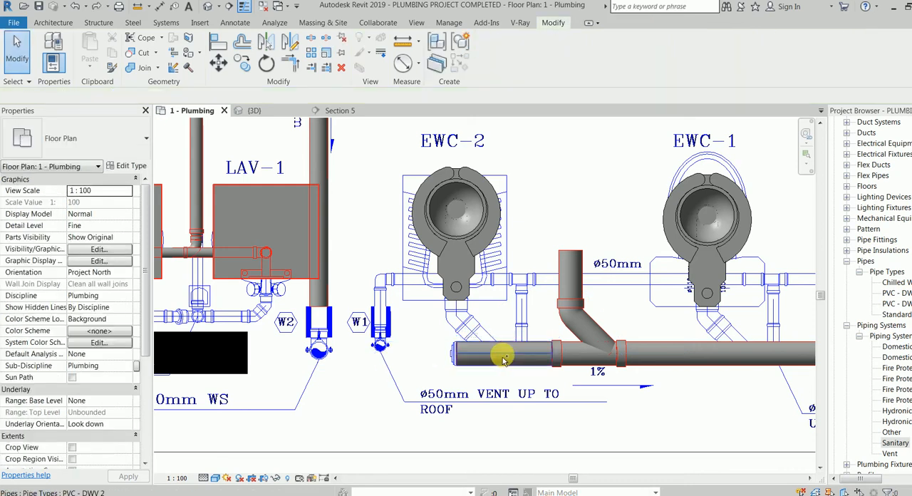
pyautogui.press('Tab')
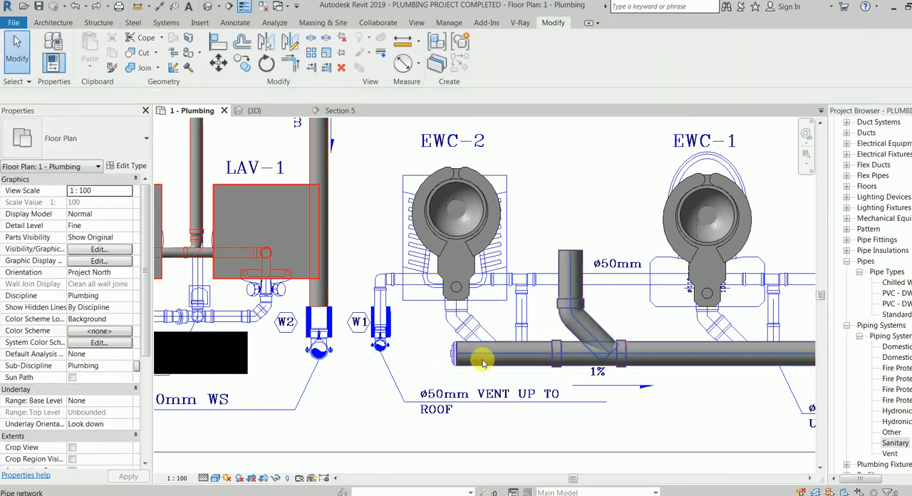
pyautogui.click(485, 363)
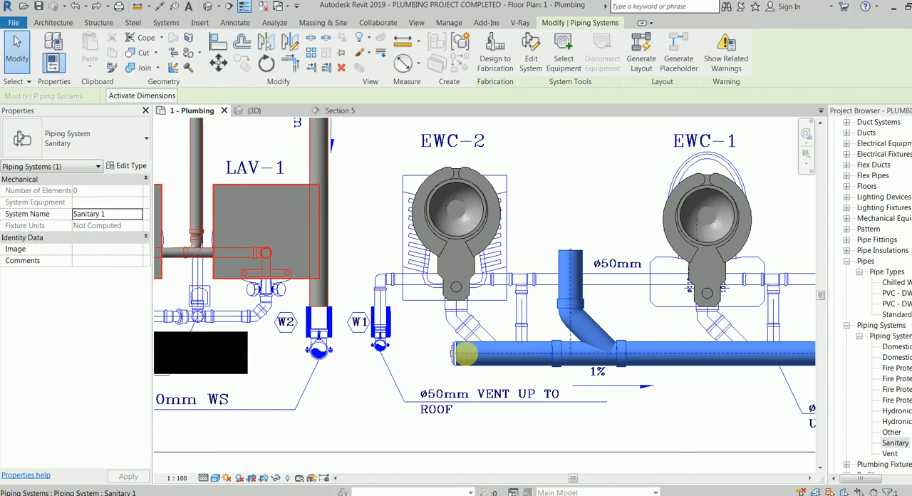
pyautogui.press('Escape')
pyautogui.click(462, 355)
pyautogui.press('Escape')
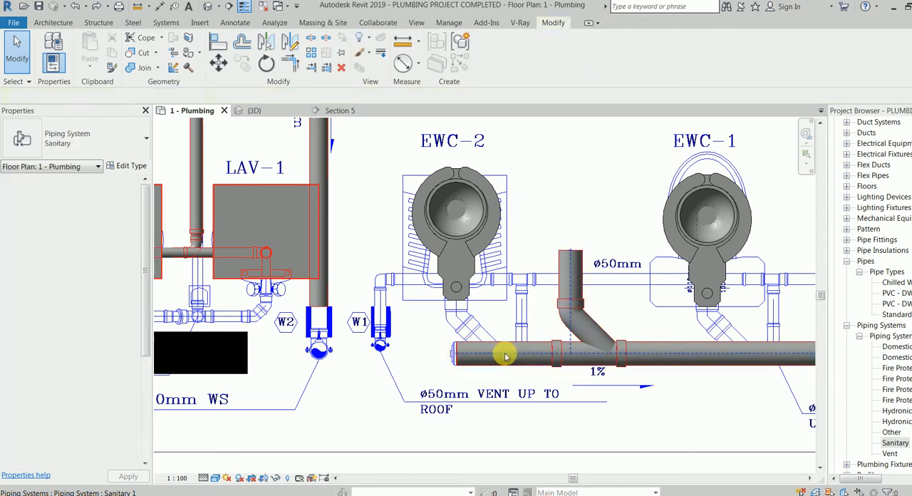
# Extend the long main with a 100 mm pipe, sloping up 1%, from its upstream end below EWC-2 almost to the W1 vent.
pyautogui.click(501, 354)
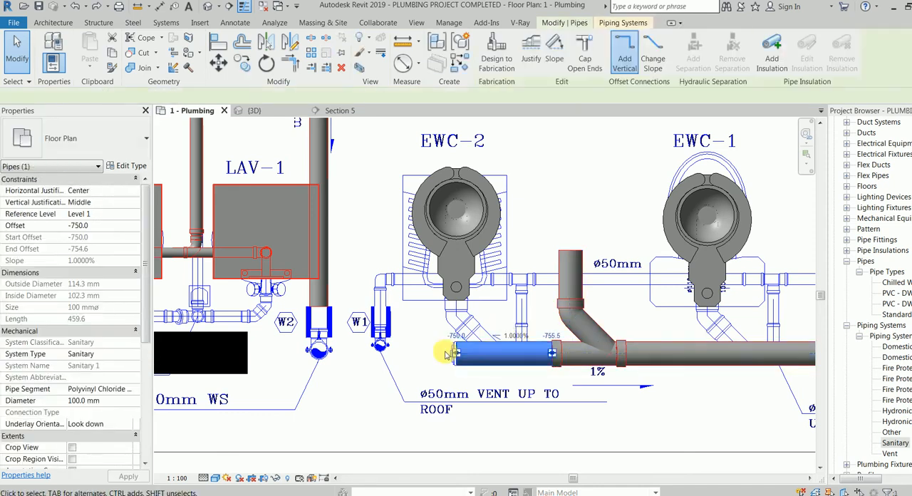
pyautogui.rightClick(458, 356)
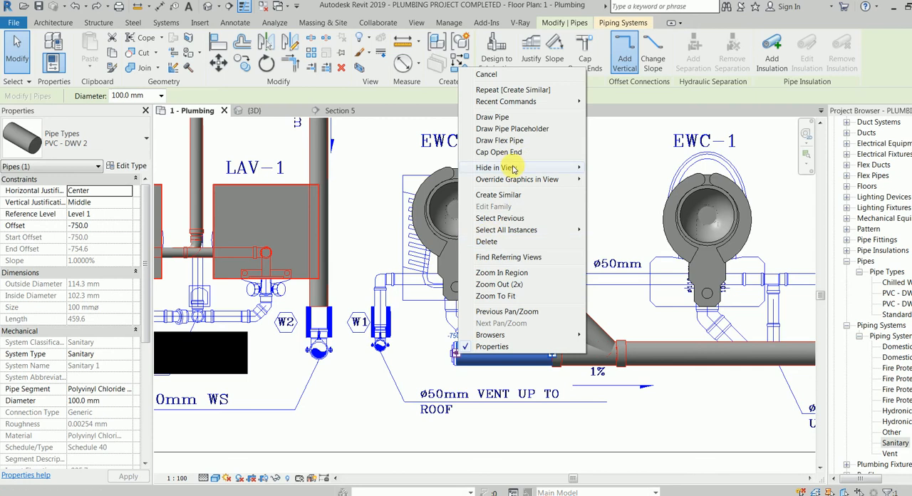
pyautogui.click(527, 118)
pyautogui.click(711, 55)
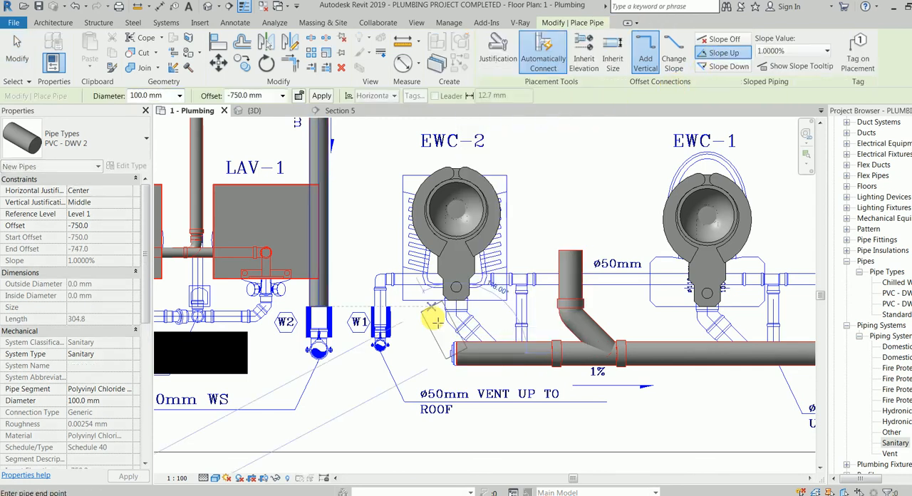
pyautogui.click(398, 356)
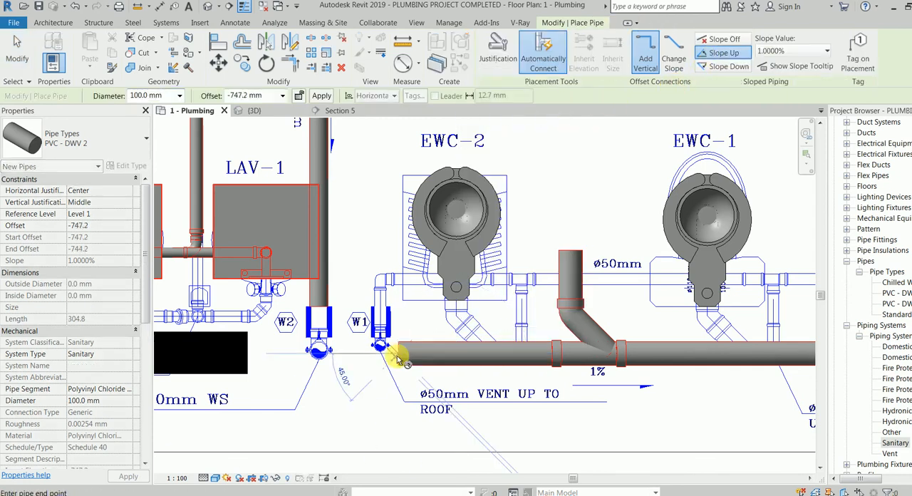
# Try to draw a short 100 mm branch, sloping up 1%, from the extended main beside EWC-2, inheriting the main's elevation.
pyautogui.click(499, 345)
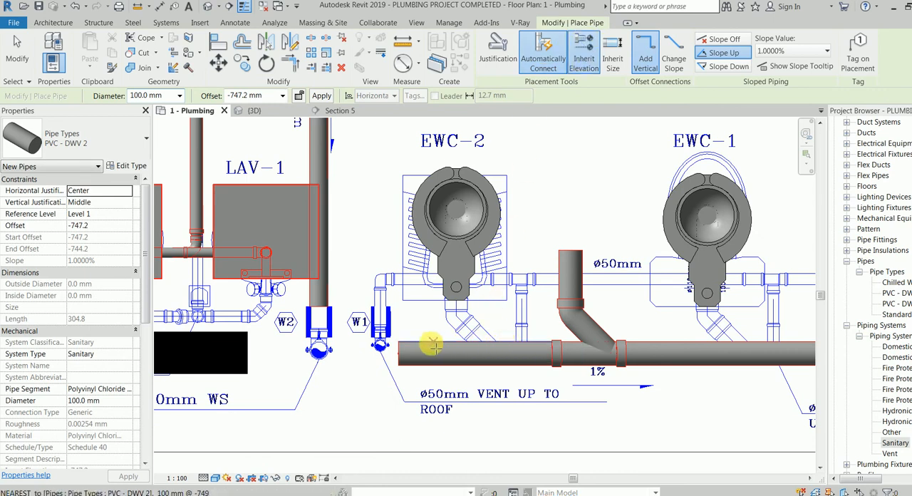
pyautogui.click(430, 348)
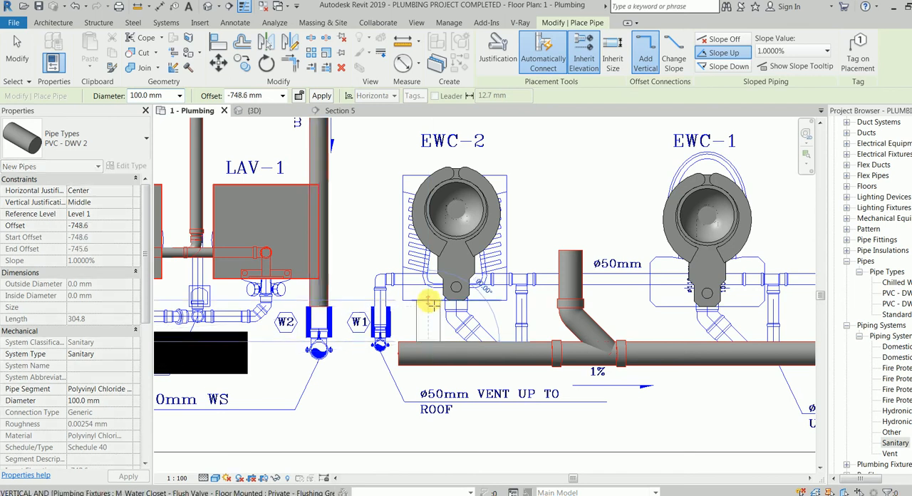
pyautogui.click(430, 305)
pyautogui.press('Escape')
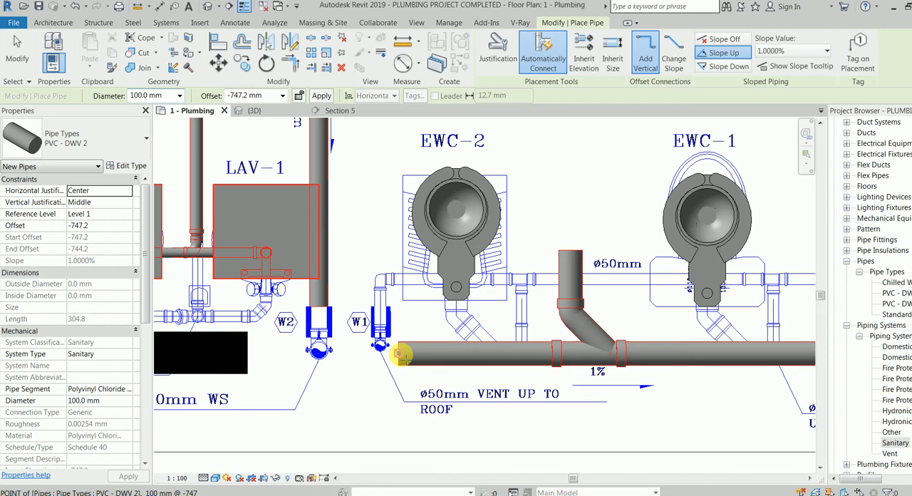
# Extend the long main upstream past the W1 vent with a 100 mm pipe, sloping up 1% and inheriting the main's elevation.
pyautogui.click(584, 59)
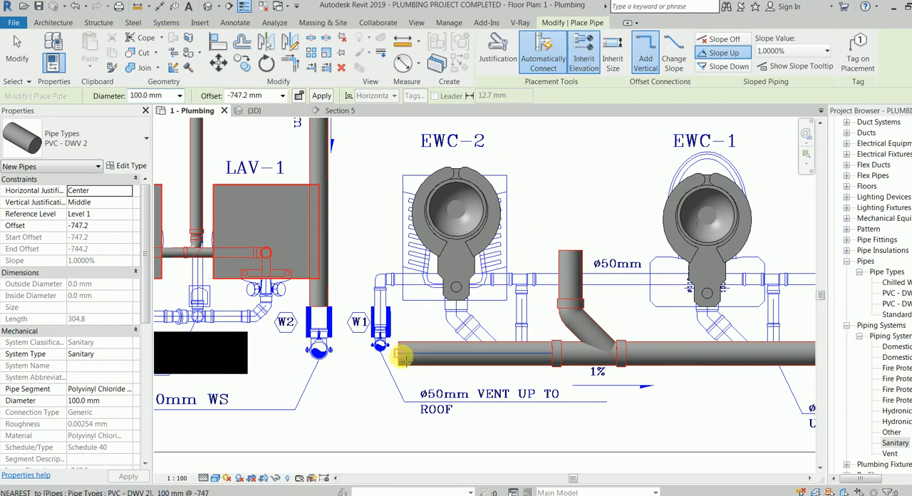
pyautogui.click(401, 356)
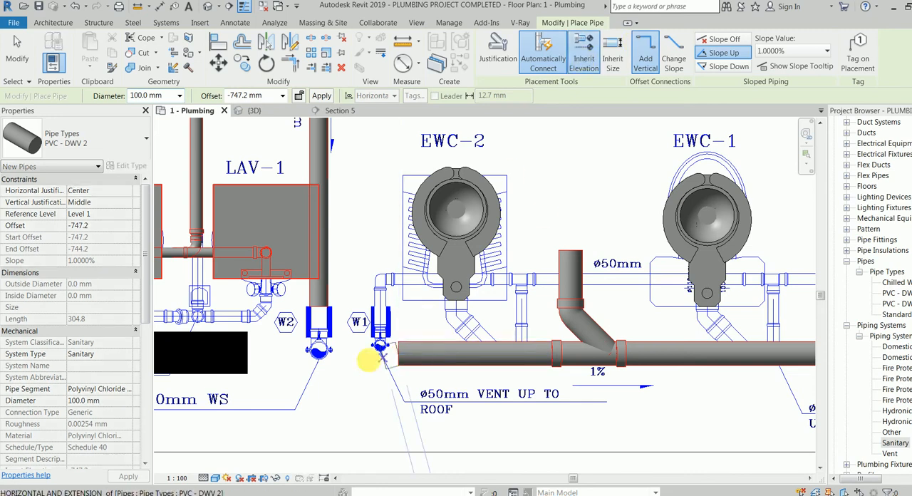
pyautogui.click(341, 357)
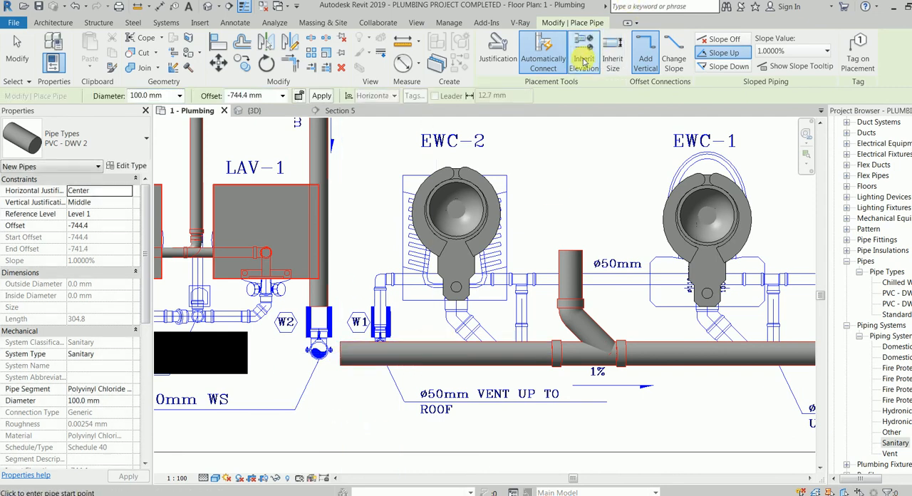
# Try to draw a short 100 mm branch from the newly extended main, between the W1 vent and EWC-2.
pyautogui.click(412, 343)
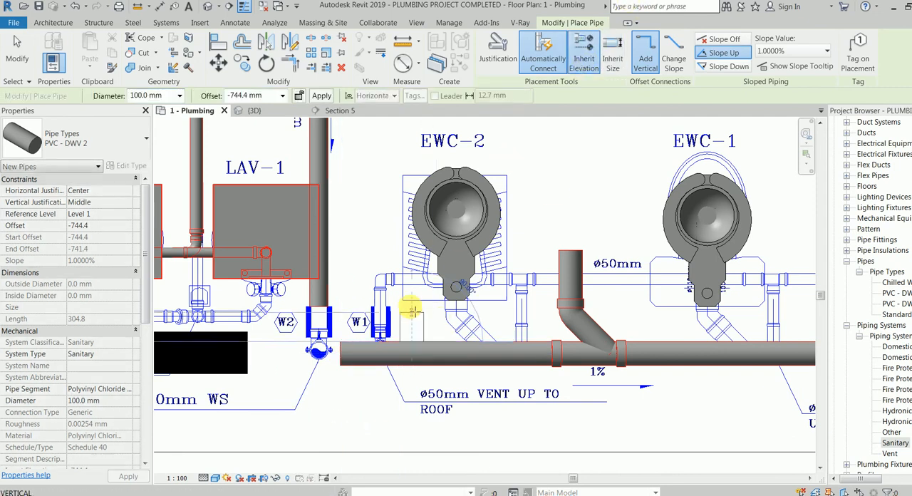
pyautogui.click(412, 300)
pyautogui.press('Escape')
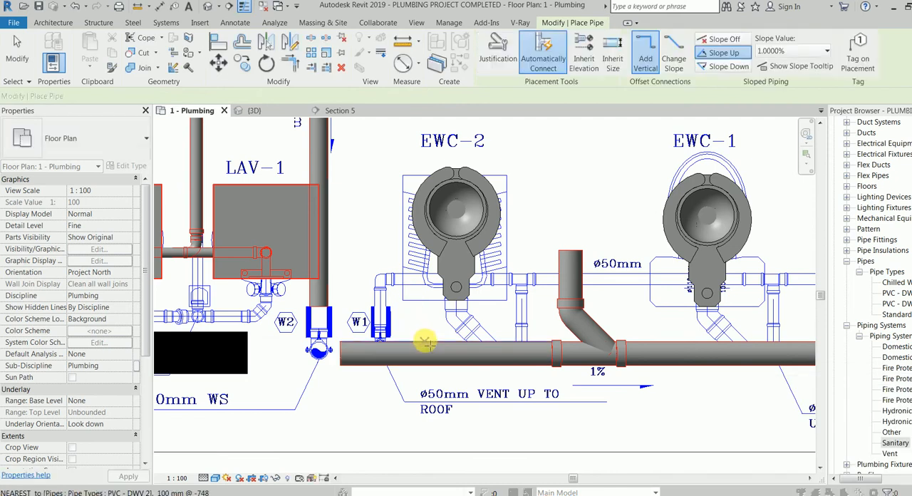
pyautogui.press('Escape')
pyautogui.press('Escape')
# Try to draw the branch between W1 and EWC-2 again with Create Similar from the main, at 100 mm and 1% slope up.
pyautogui.rightClick(427, 354)
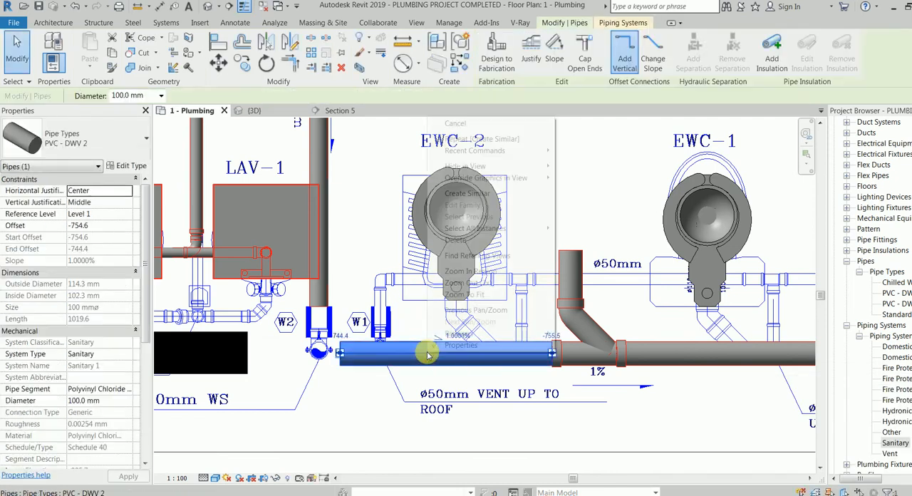
pyautogui.click(470, 193)
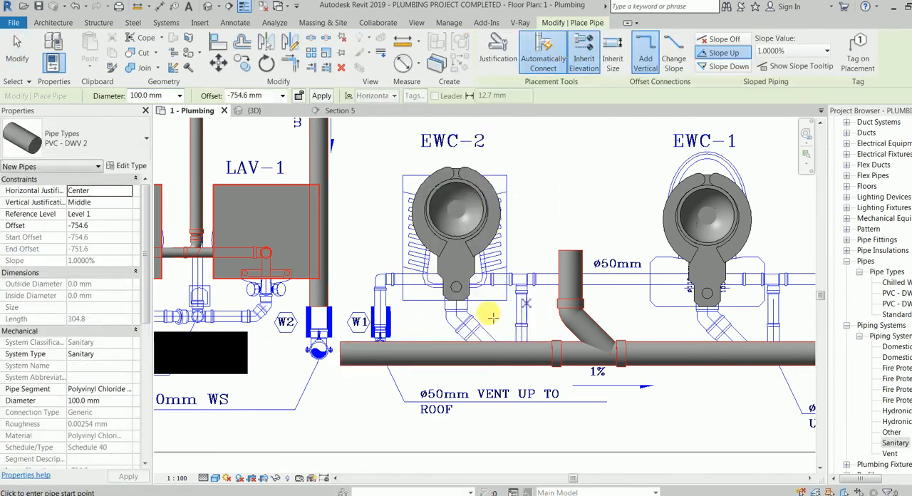
pyautogui.click(409, 348)
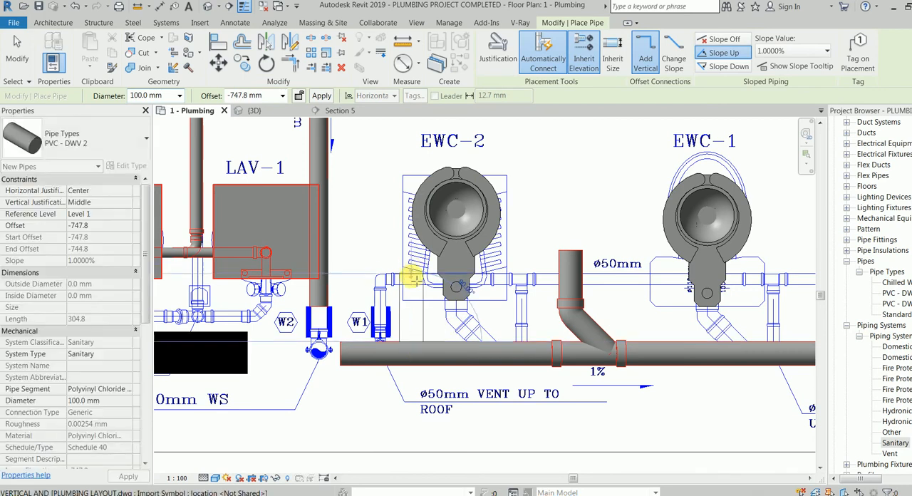
pyautogui.click(412, 297)
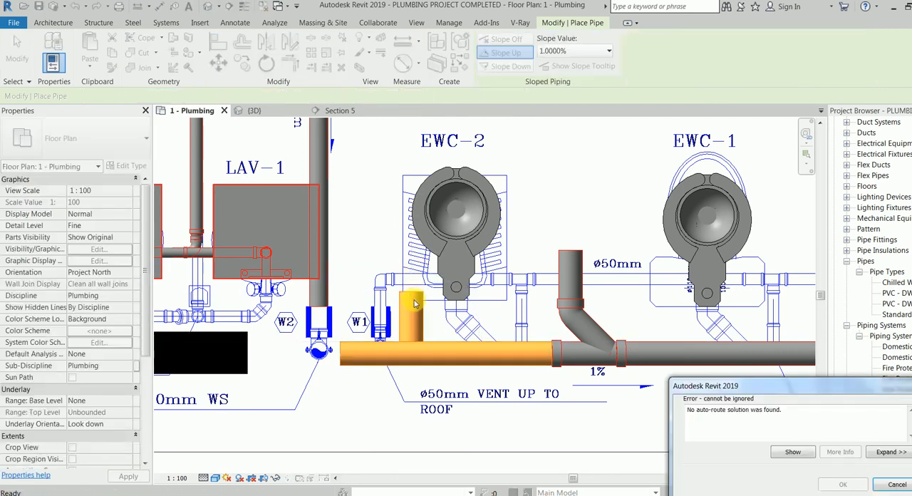
pyautogui.press('Escape')
pyautogui.press('Escape')
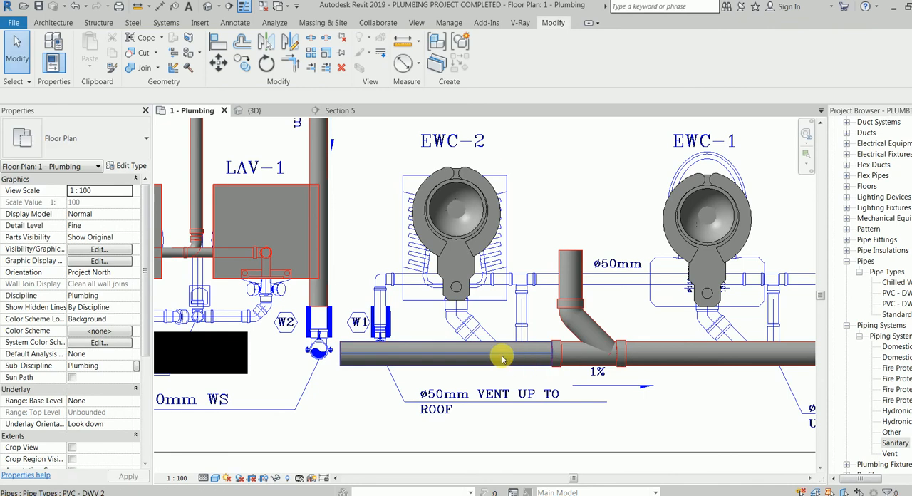
# Draw a short 100 mm branch from the main to the outlet area of EWC-2 with Create Similar, sloping up 1%.
pyautogui.click(469, 355)
pyautogui.rightClick(468, 356)
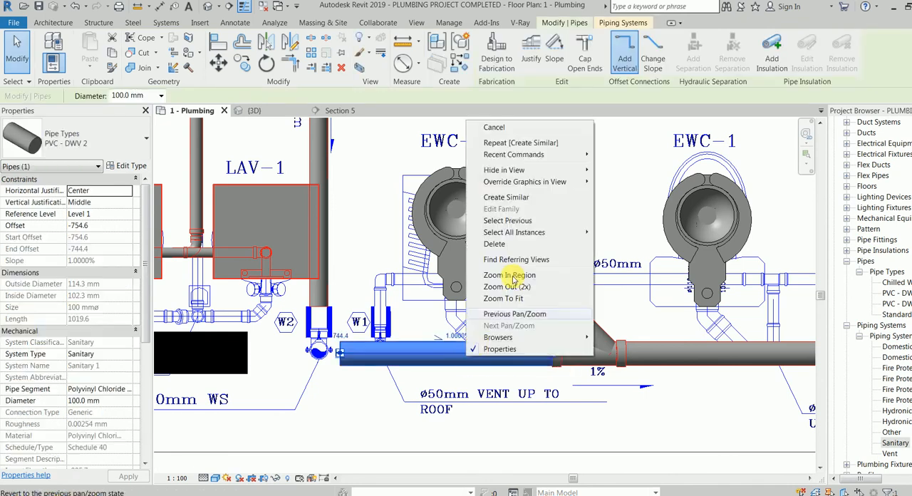
pyautogui.click(506, 198)
pyautogui.click(436, 314)
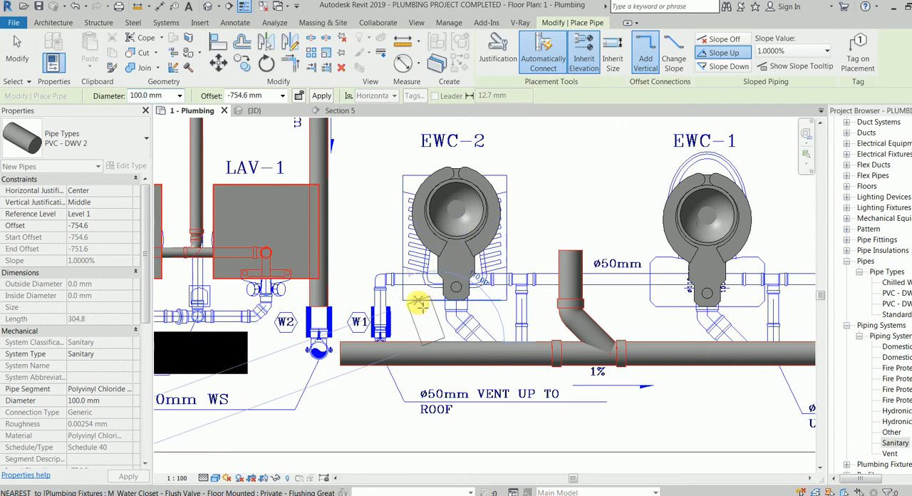
pyautogui.click(437, 292)
pyautogui.press('Escape')
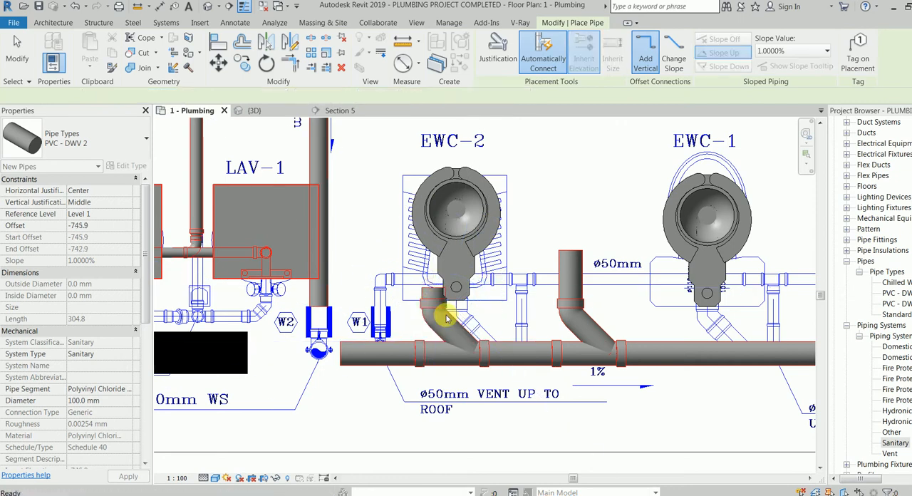
# Align the branch of the EWC-1 just upstream of the W3 stack with that water closet's centreline.
pyautogui.scroll(-1, 449, 317)
pyautogui.moveTo(455, 322); pyautogui.dragTo(355, 346, button='middle')
pyautogui.moveTo(521, 312); pyautogui.dragTo(388, 321, button='middle')
pyautogui.scroll(-1, 508, 313)
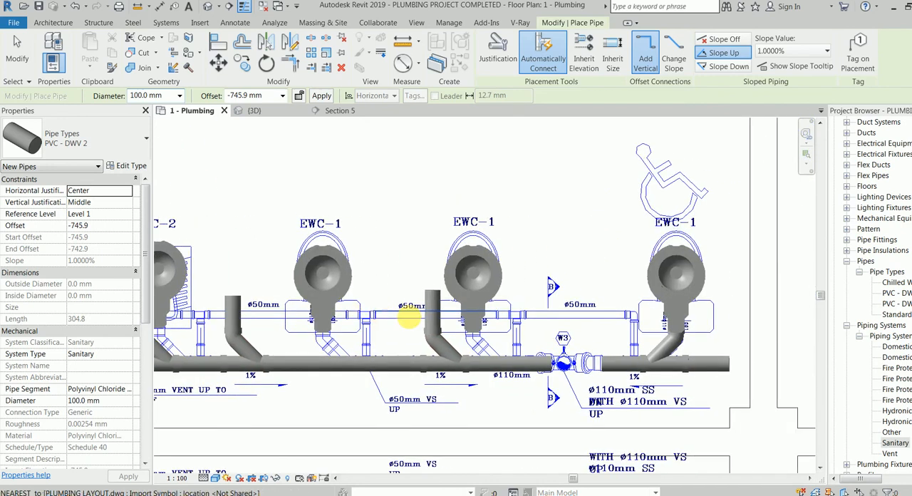
pyautogui.scroll(1, 481, 321)
pyautogui.press('Escape')
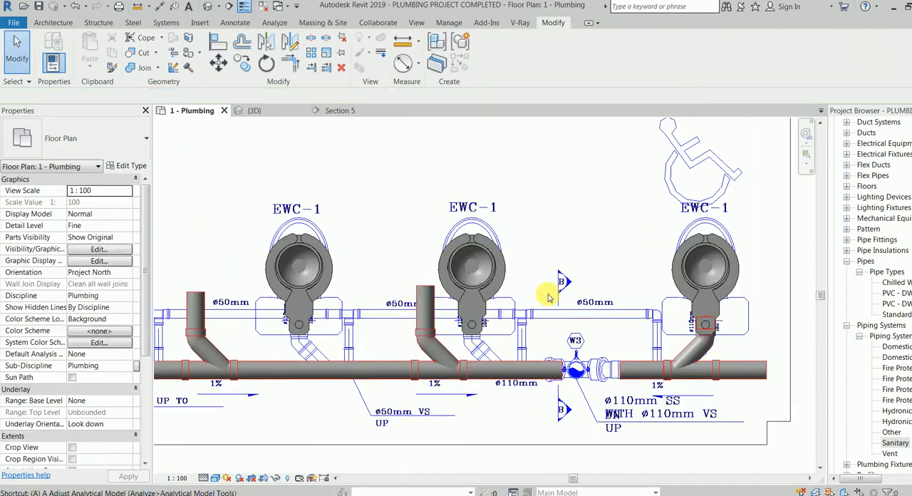
pyautogui.press('a')
pyautogui.press('l')
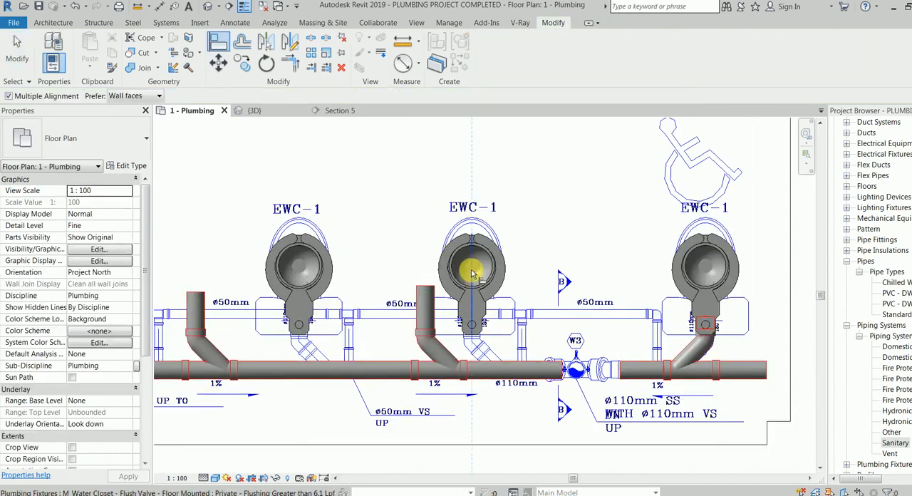
pyautogui.click(426, 304)
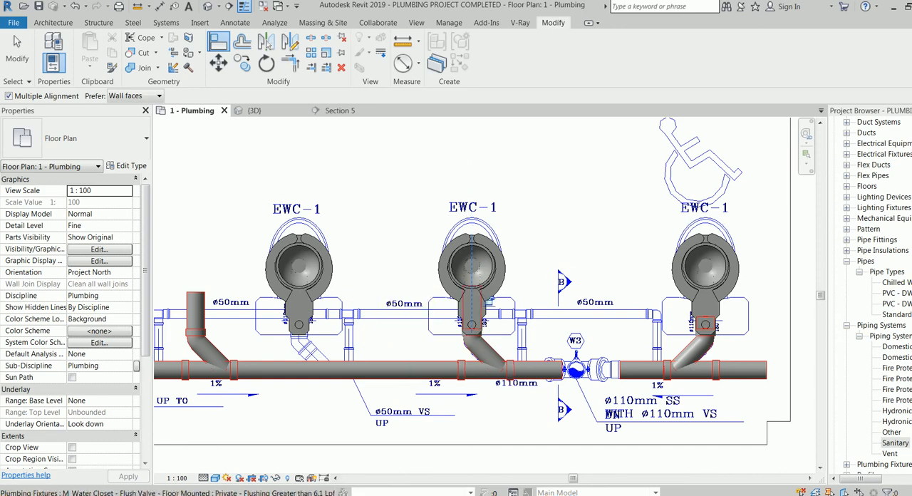
# Turn off multiple alignment and align the branches of the EWC-1 next to EWC-2 and of EWC-2 with their water closets' centrelines.
pyautogui.click(299, 278)
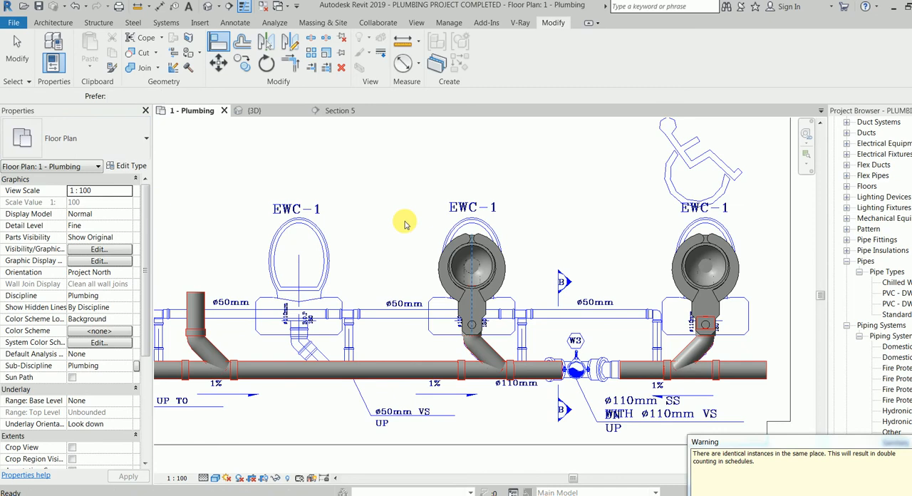
pyautogui.press('Escape')
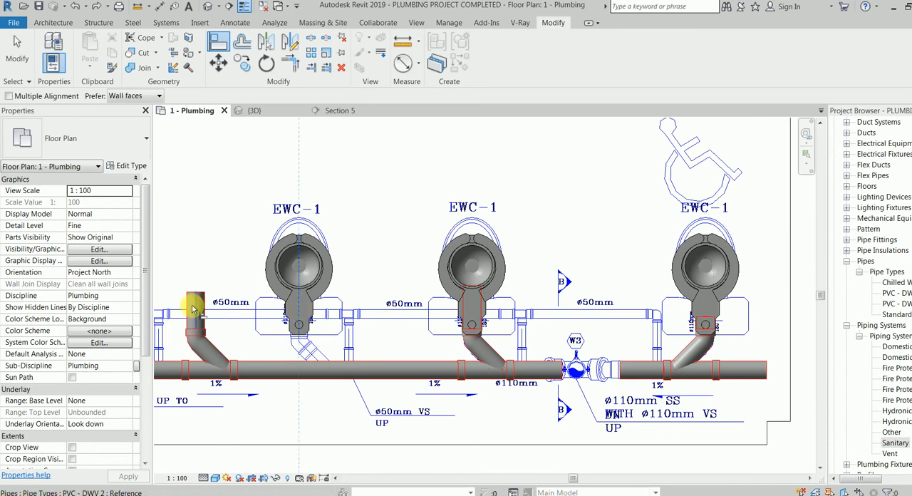
pyautogui.moveTo(201, 240); pyautogui.dragTo(504, 244, button='middle')
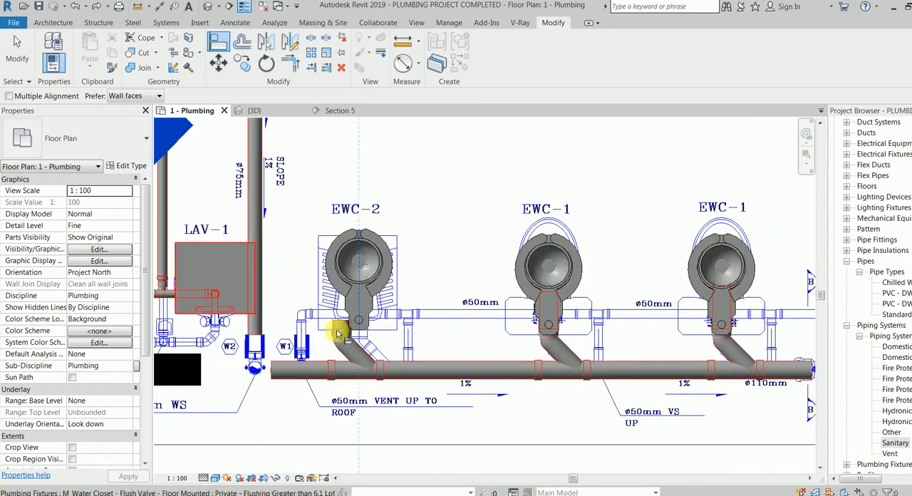
pyautogui.press('Escape')
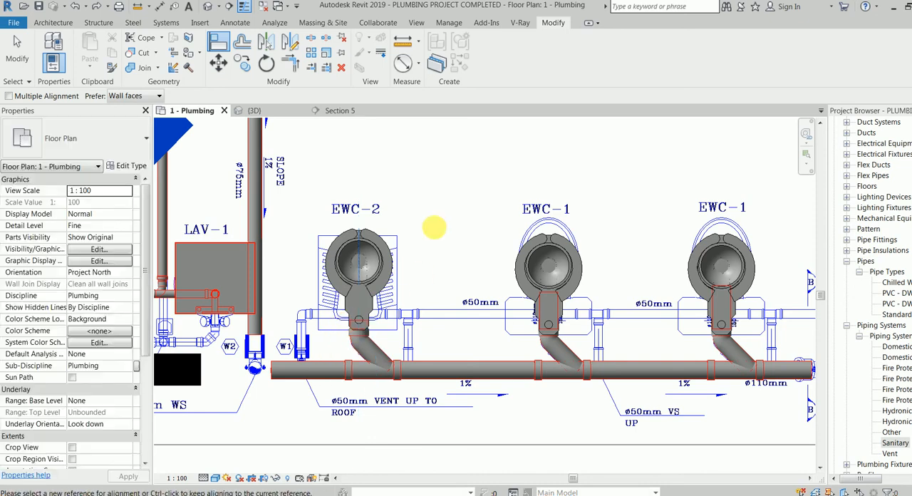
pyautogui.scroll(-2, 442, 228)
pyautogui.rightClick(444, 228)
pyautogui.click(443, 228)
pyautogui.rightClick(446, 226)
pyautogui.click(461, 234)
# Examine the aligned branches and wye fittings along the sanitary mains from EWC-2 to the W3 stack.
pyautogui.scroll(-2, 443, 246)
pyautogui.moveTo(438, 248); pyautogui.dragTo(344, 223, button='middle')
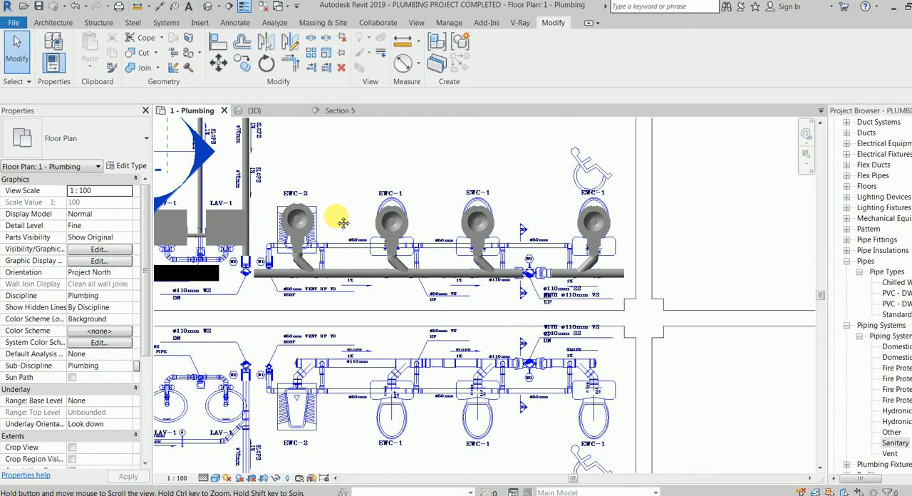
pyautogui.scroll(2, 395, 230)
pyautogui.scroll(2, 589, 310)
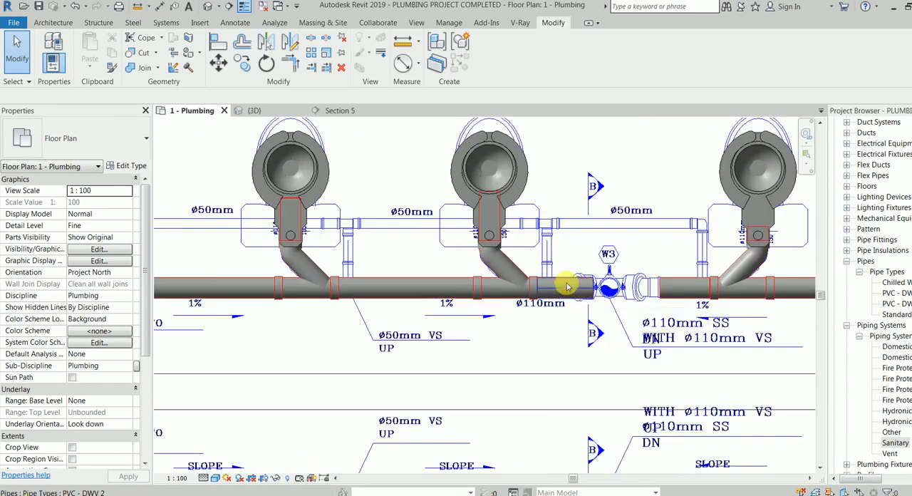
pyautogui.moveTo(486, 258); pyautogui.dragTo(520, 262, button='middle')
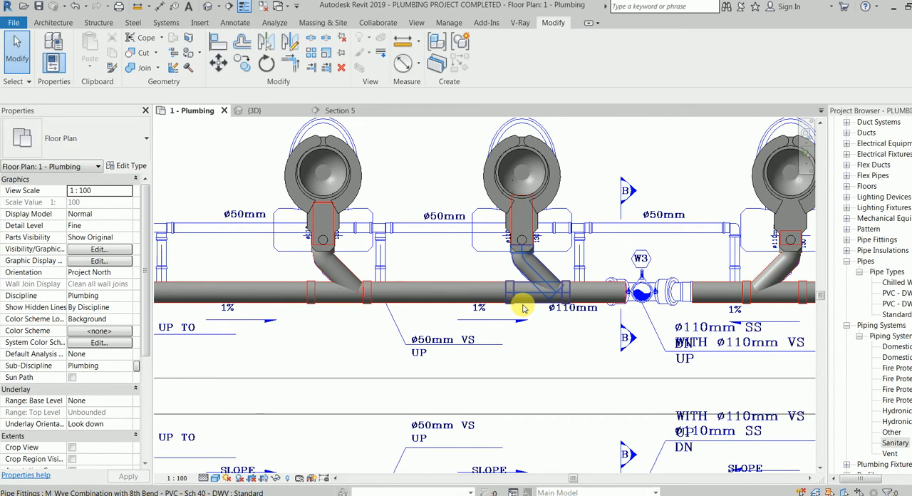
pyautogui.scroll(-1, 369, 255)
pyautogui.scroll(-2, 271, 151)
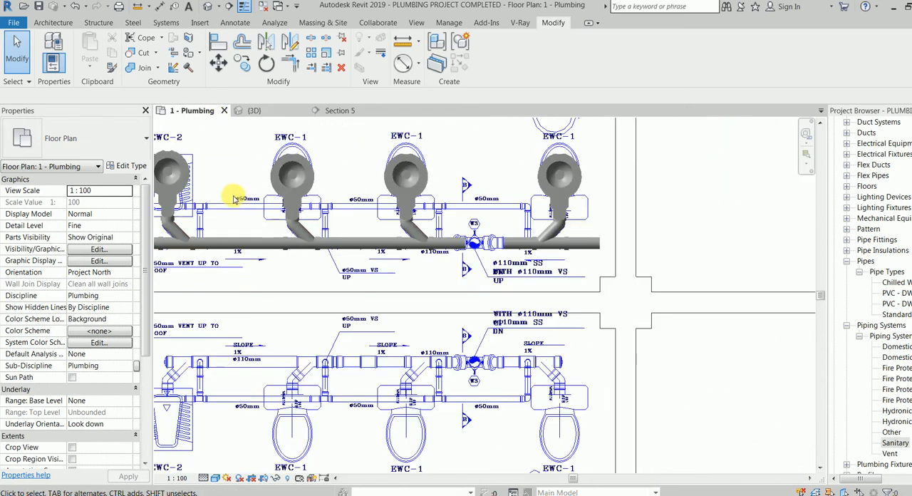
pyautogui.scroll(1, 357, 153)
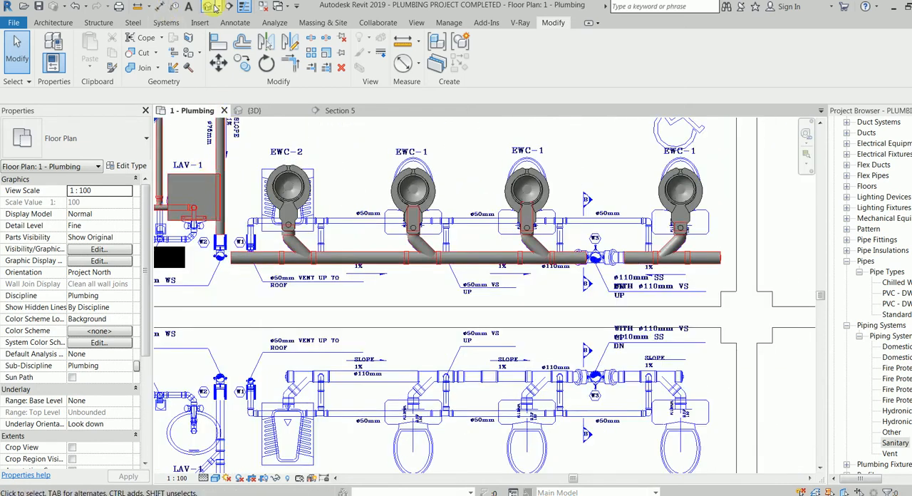
# Create two building sections at EWC-2: one beside it, flipped to face it, and one running parallel to the main in front of it.
pyautogui.click(231, 6)
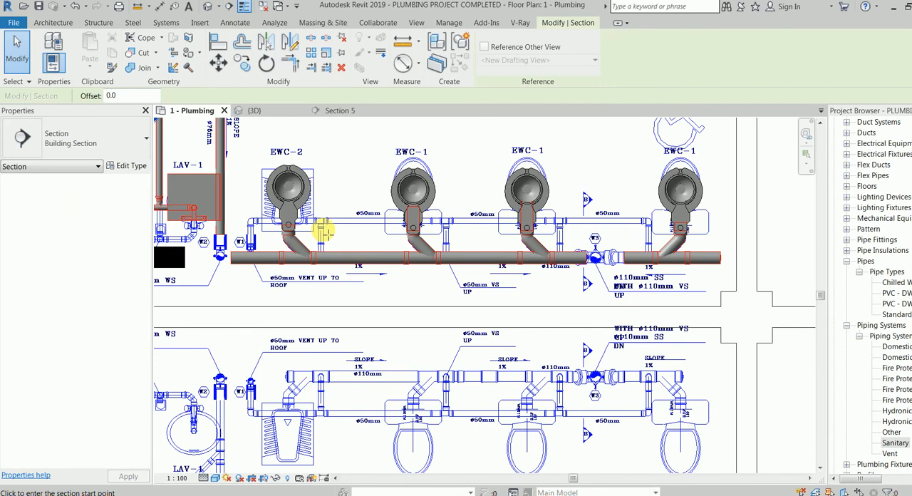
pyautogui.click(338, 298)
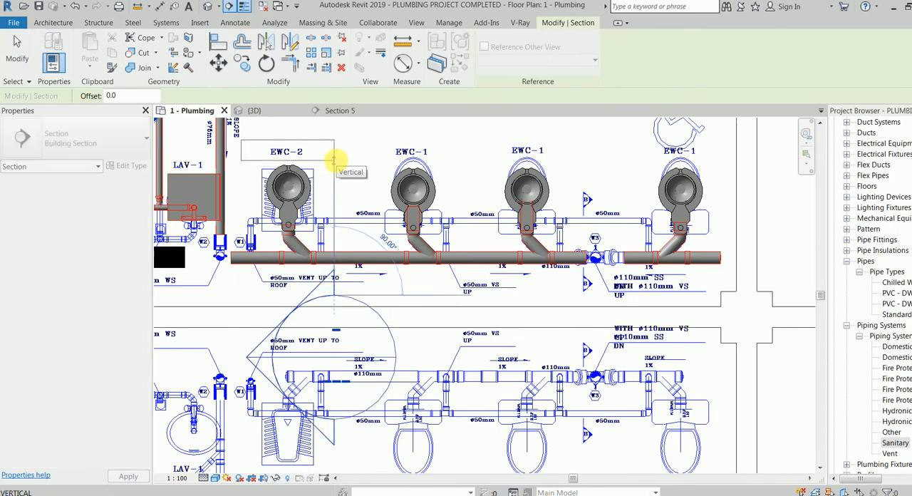
pyautogui.click(337, 147)
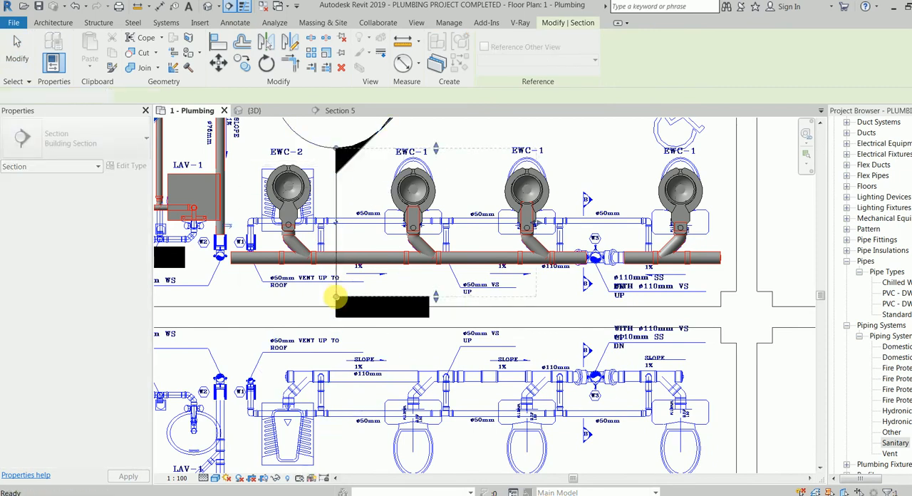
pyautogui.click(229, 224)
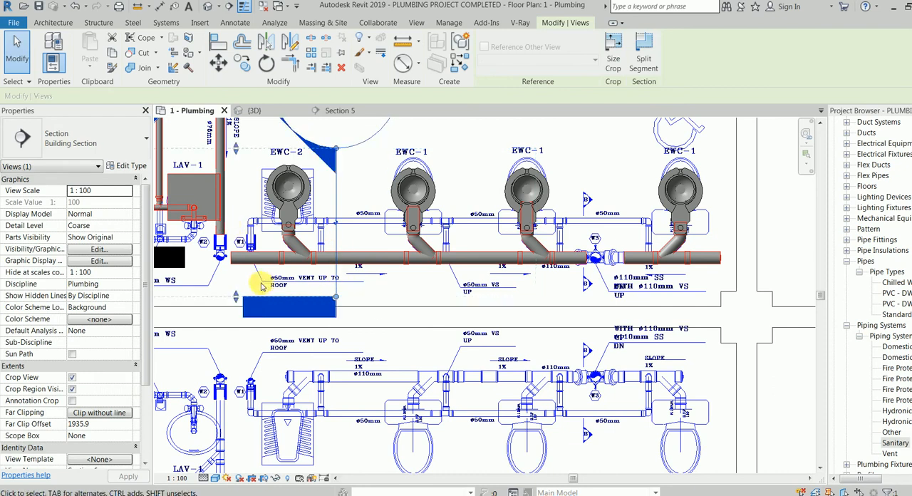
pyautogui.click(229, 6)
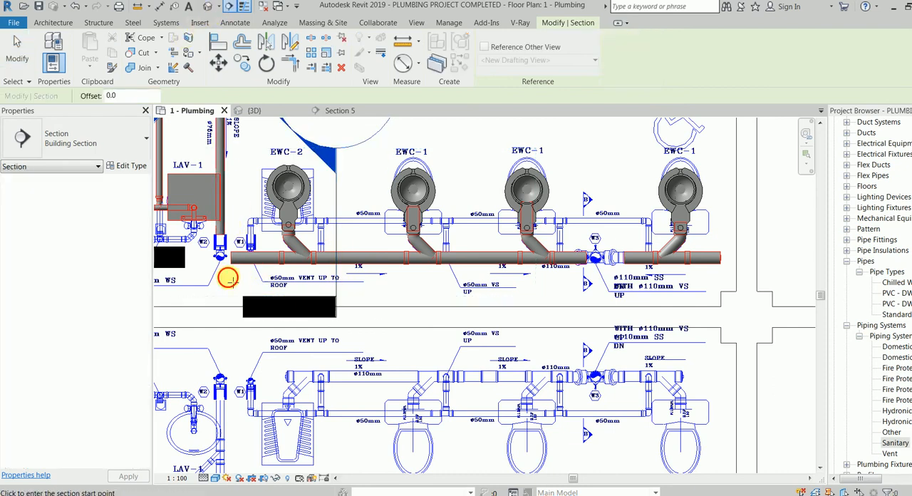
pyautogui.click(351, 278)
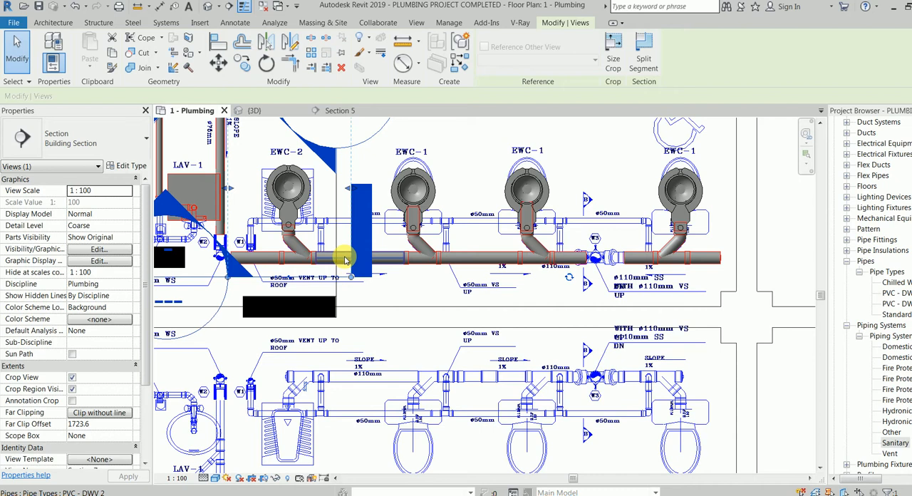
# Open the view of the section parallel to the main at EWC-2 and set its detail level to Fine.
pyautogui.scroll(-1, 346, 258)
pyautogui.click(309, 272)
pyautogui.click(296, 273)
pyautogui.rightClick(296, 273)
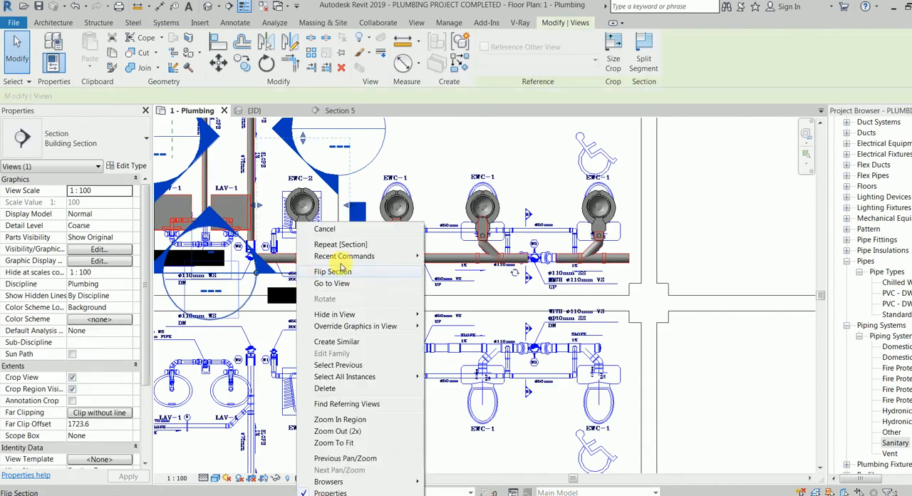
pyautogui.click(346, 284)
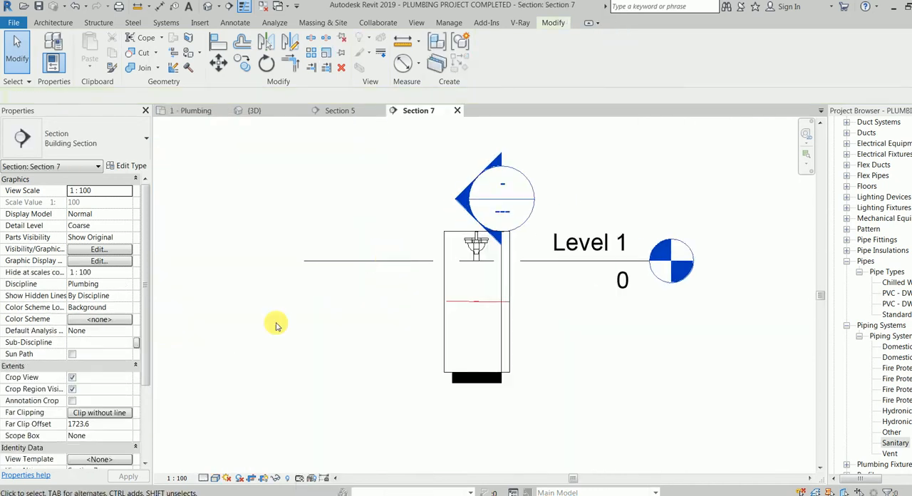
pyautogui.click(216, 466)
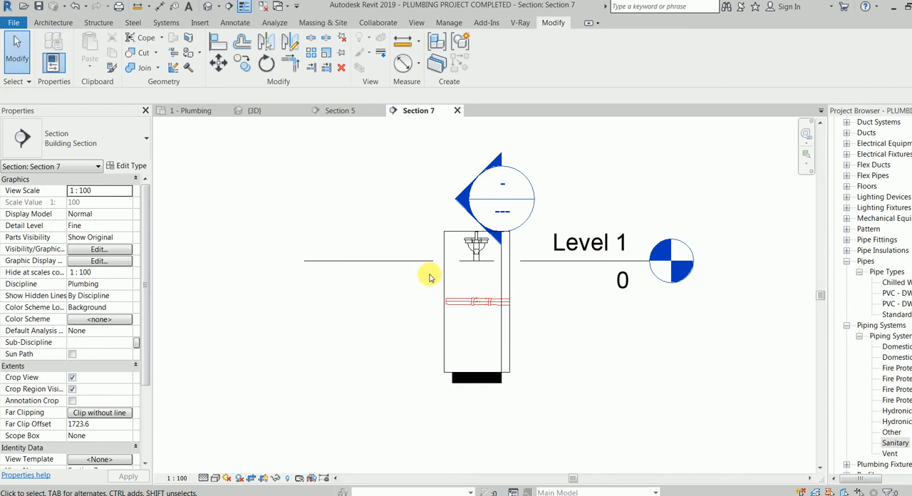
# Widen the section's crop region until all four water closets and the sanitary mains below them are included.
pyautogui.click(510, 294)
pyautogui.moveTo(511, 301); pyautogui.dragTo(778, 301)
pyautogui.moveTo(636, 252); pyautogui.dragTo(590, 272, button='middle')
pyautogui.scroll(1, 586, 271)
pyautogui.moveTo(562, 249); pyautogui.dragTo(565, 191)
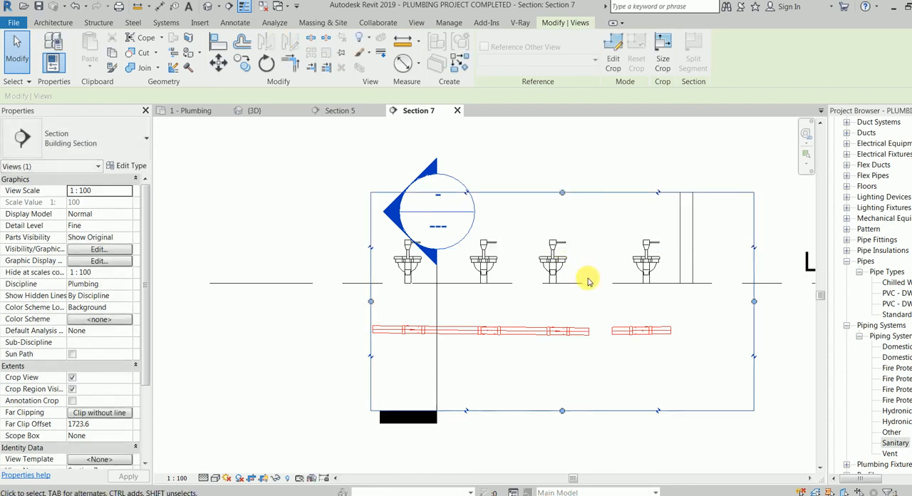
pyautogui.moveTo(587, 278); pyautogui.dragTo(505, 278, button='middle')
pyautogui.moveTo(676, 302); pyautogui.dragTo(727, 300)
pyautogui.scroll(1, 513, 313)
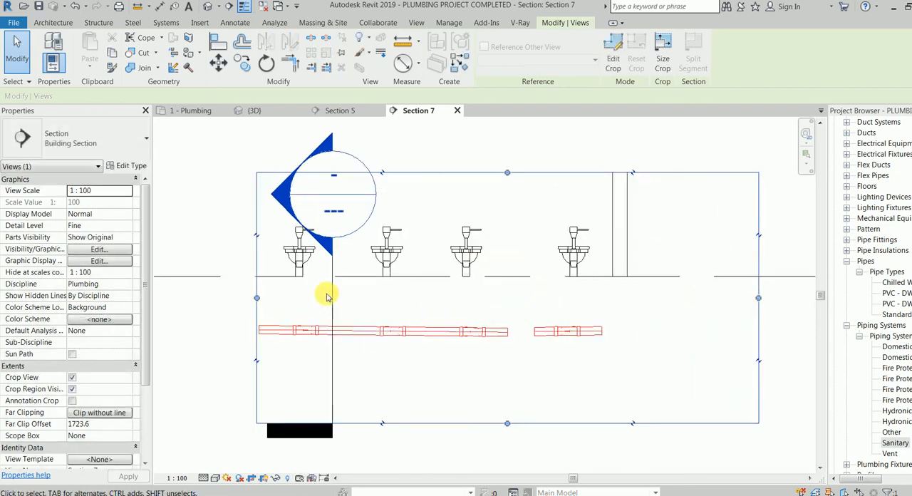
pyautogui.scroll(3, 327, 297)
# Draw a 100 mm pipe 400 mm straight down from the EWC-2 fixture's outlet, with the slope set to Slope Down.
pyautogui.click(275, 249)
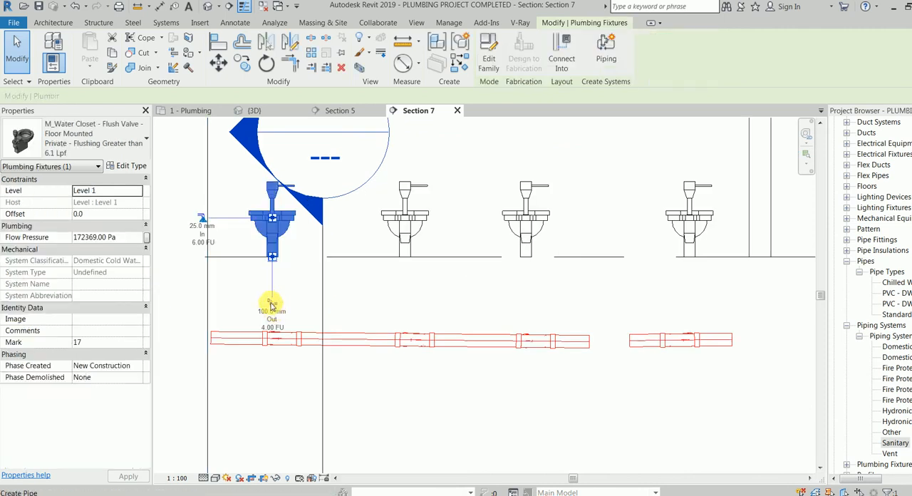
pyautogui.click(270, 303)
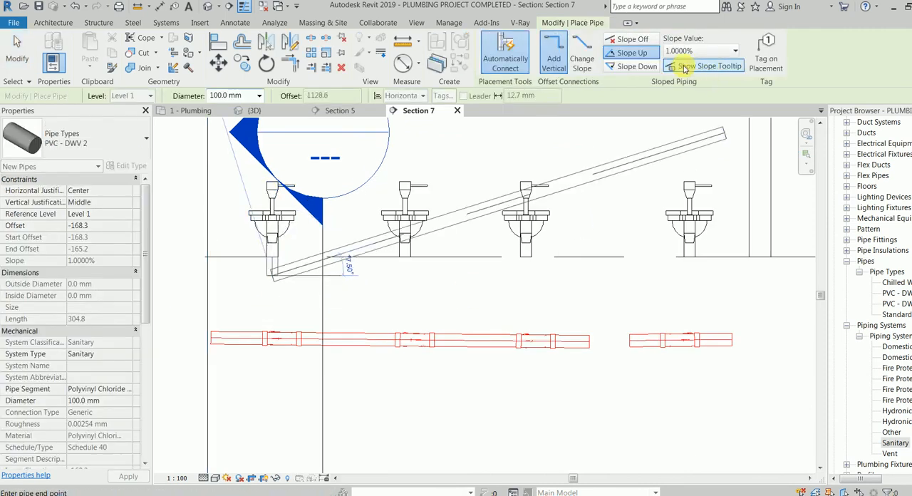
pyautogui.click(648, 67)
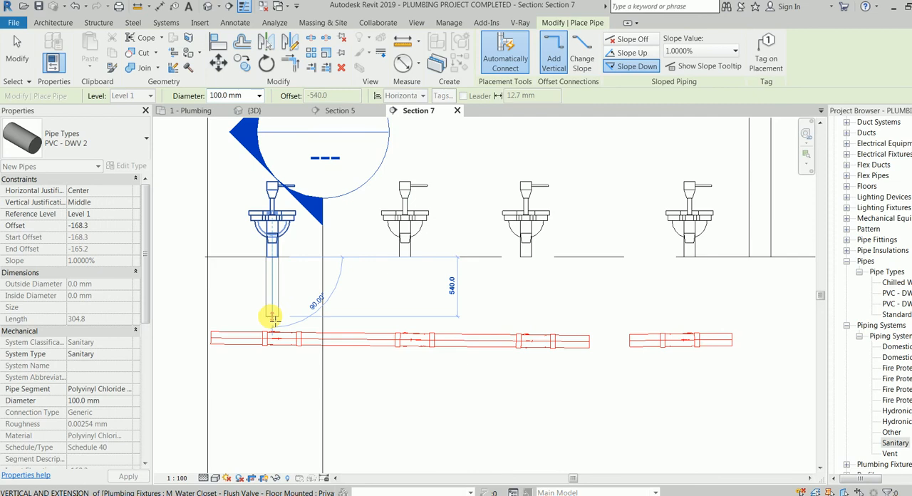
pyautogui.click(272, 303)
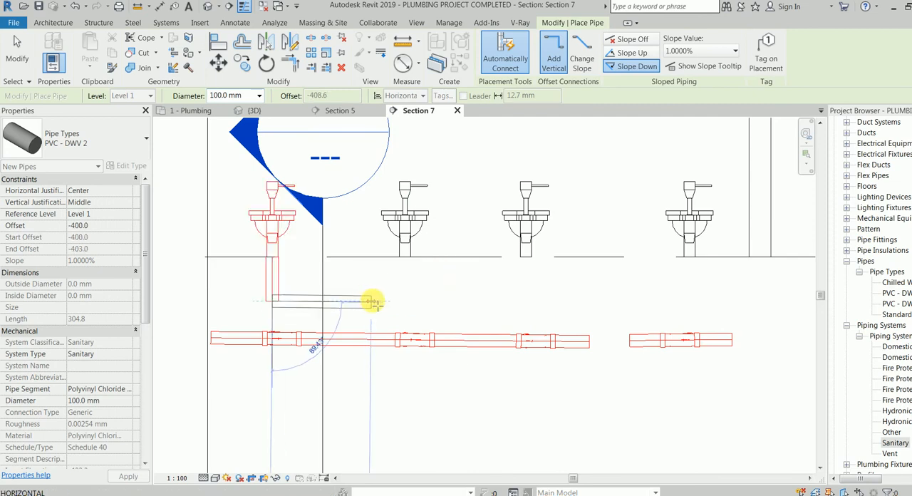
pyautogui.press('Escape')
# Draw 400 mm vertical 100 mm pipes down from the outlets of the second and third water closets.
pyautogui.click(407, 255)
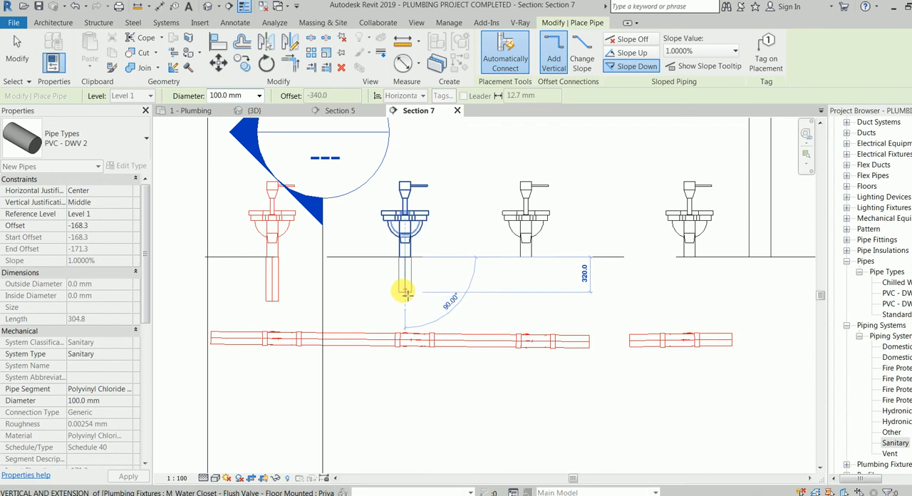
pyautogui.click(408, 302)
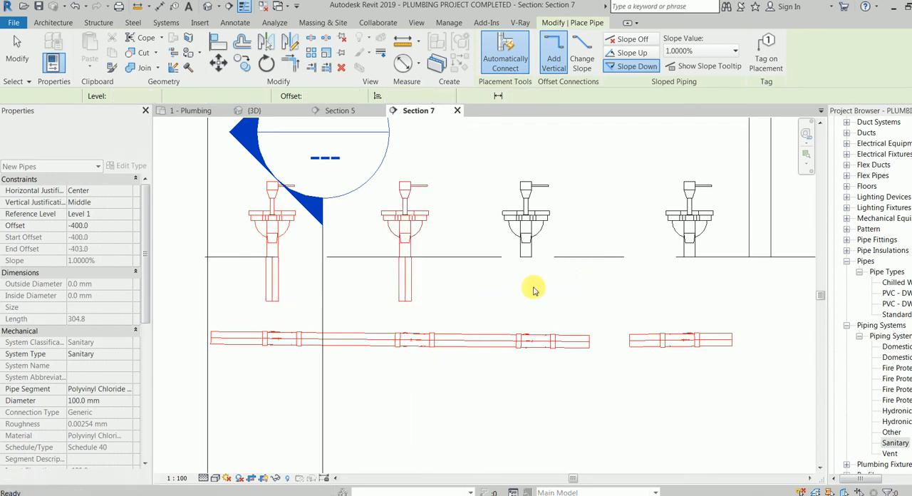
pyautogui.click(526, 256)
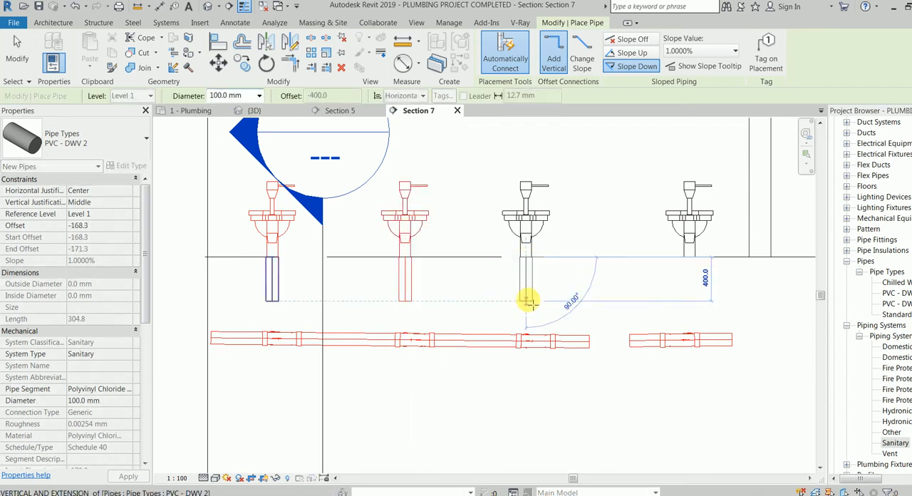
pyautogui.click(526, 302)
# Draw a vertical 100 mm pipe down from the fourth water closet's outlet, ending level with the other drops.
pyautogui.click(689, 256)
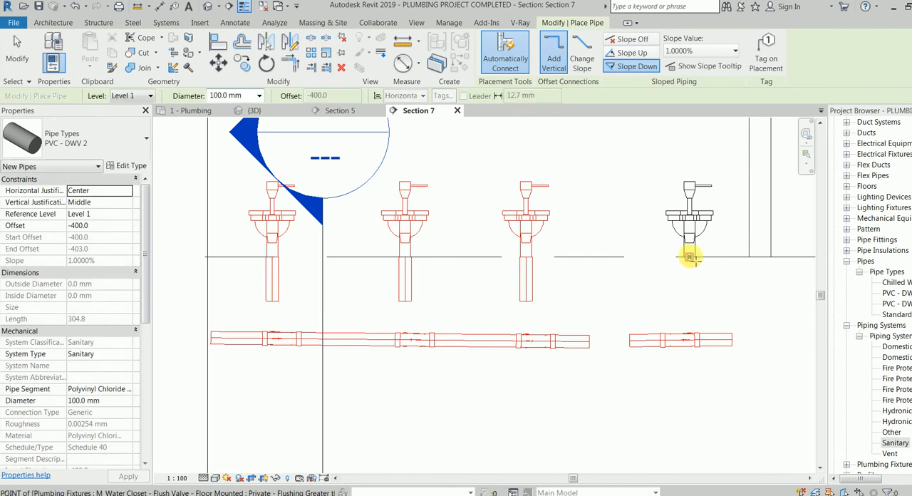
pyautogui.click(693, 302)
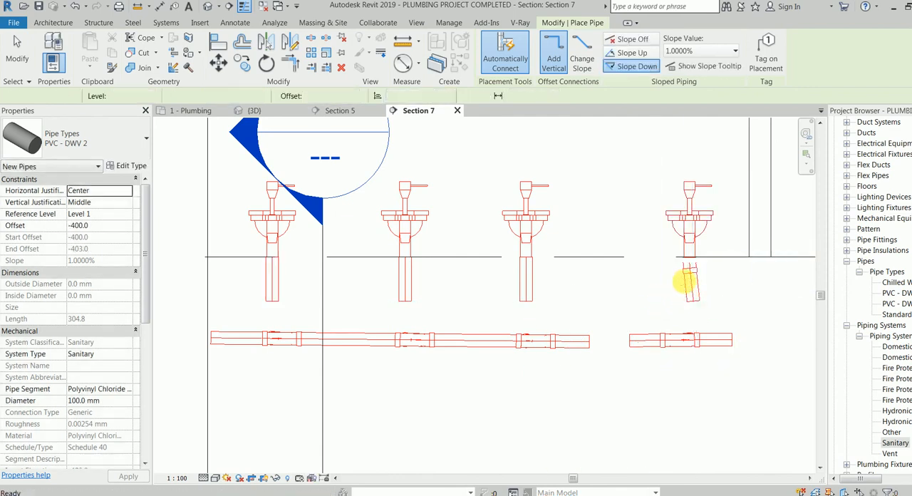
pyautogui.click(691, 267)
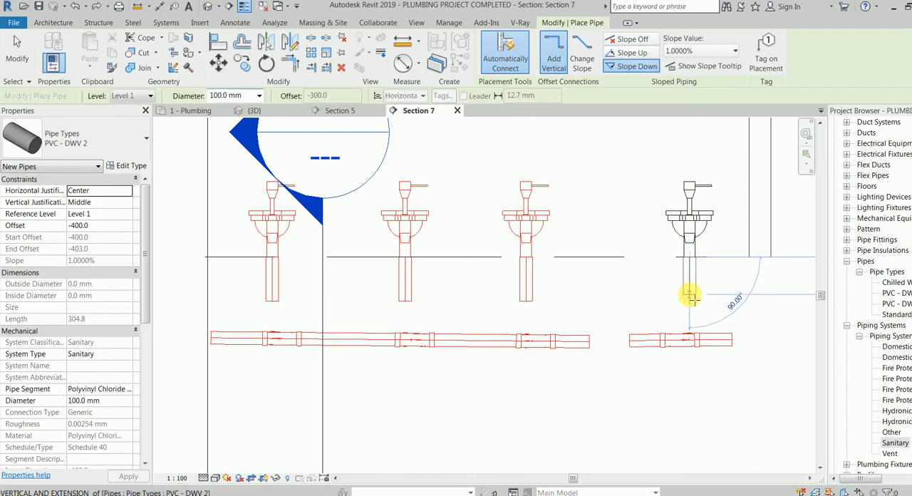
pyautogui.click(692, 300)
pyautogui.press('Escape')
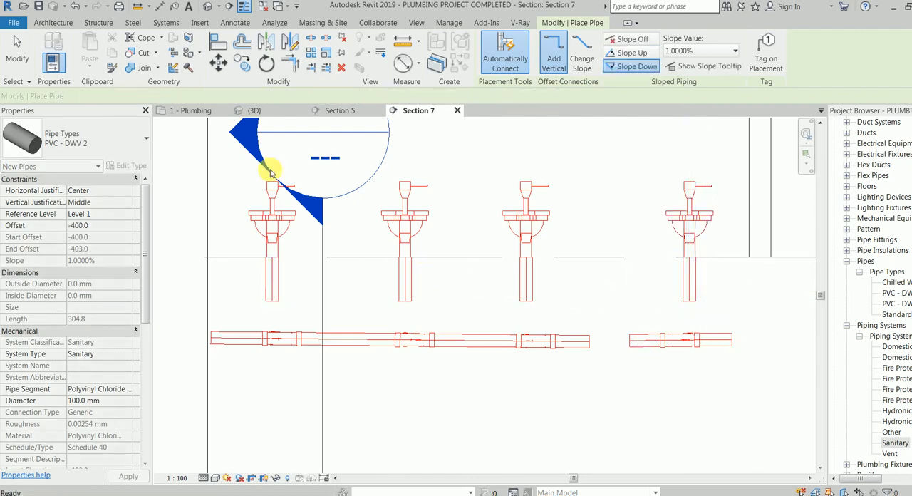
pyautogui.press('Escape')
# Reduce the far clip of the plan section beside EWC-2 to about 935 mm and open its view at Fine detail.
pyautogui.click(198, 109)
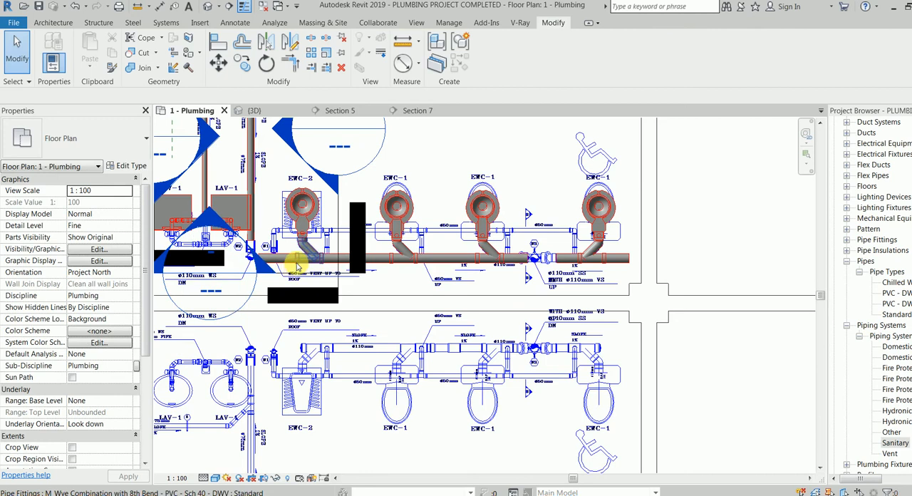
pyautogui.click(336, 204)
pyautogui.rightClick(339, 204)
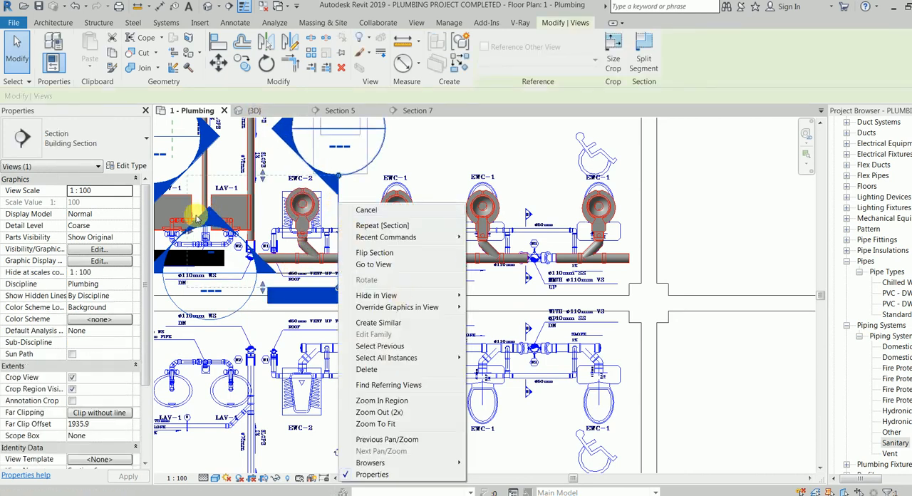
pyautogui.click(185, 232)
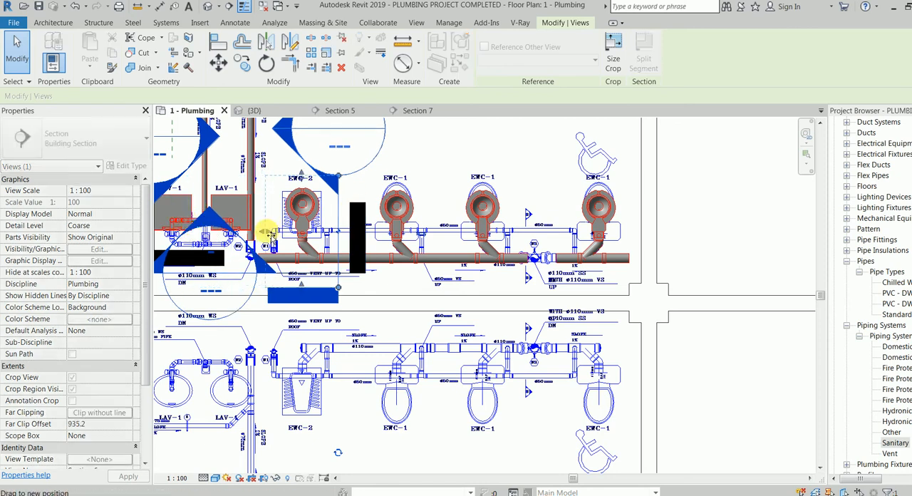
pyautogui.rightClick(398, 152)
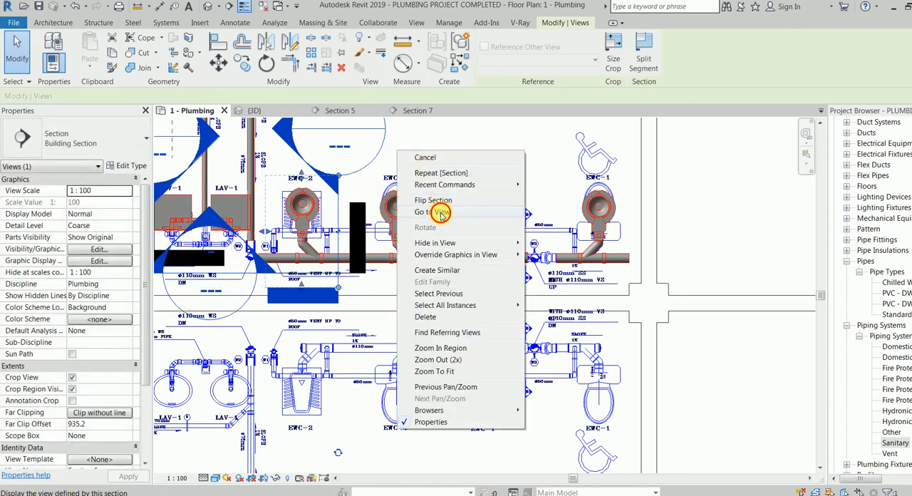
pyautogui.click(436, 213)
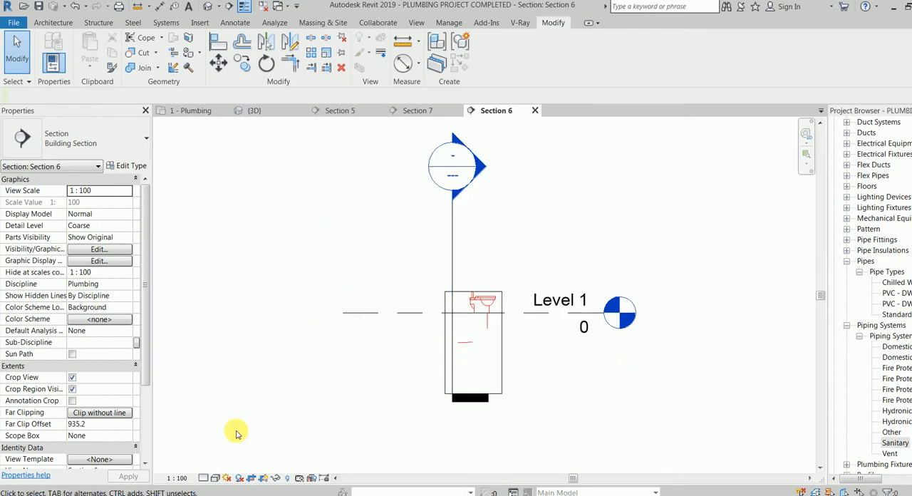
pyautogui.click(205, 477)
pyautogui.click(214, 457)
# Extend the EWC-2 branch with a 100 mm pipe sloping up at 1% to just below the vertical drop.
pyautogui.scroll(2, 384, 358)
pyautogui.scroll(5, 509, 349)
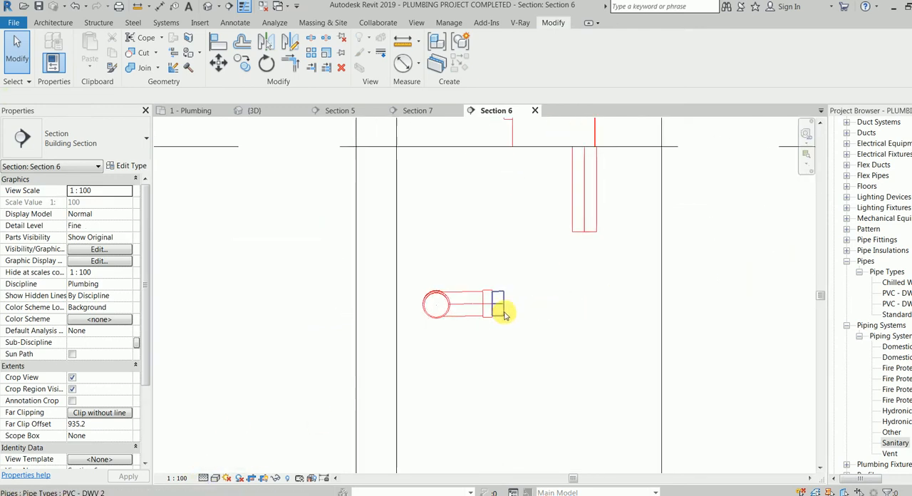
pyautogui.click(502, 312)
pyautogui.rightClick(507, 315)
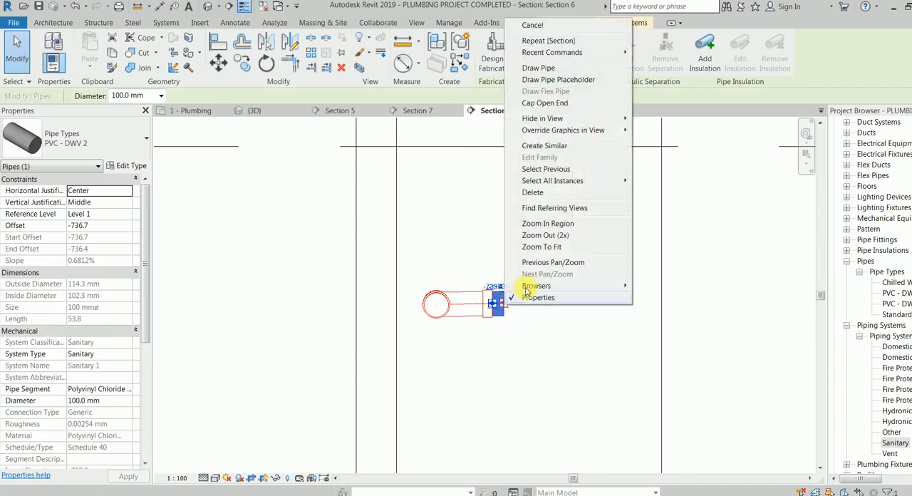
pyautogui.click(572, 70)
pyautogui.click(629, 53)
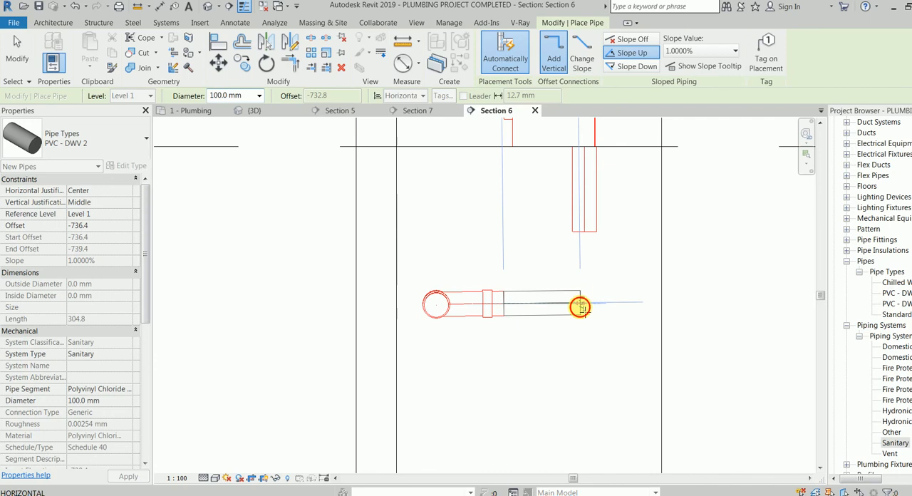
pyautogui.press('Escape')
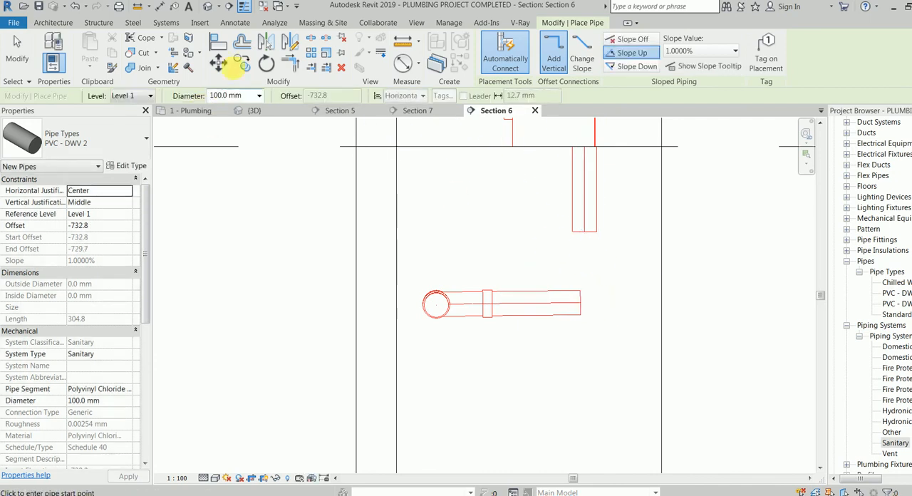
# Join the EWC-2 vertical drop to its branch with Trim/Extend to Corner.
pyautogui.click(291, 64)
pyautogui.click(584, 214)
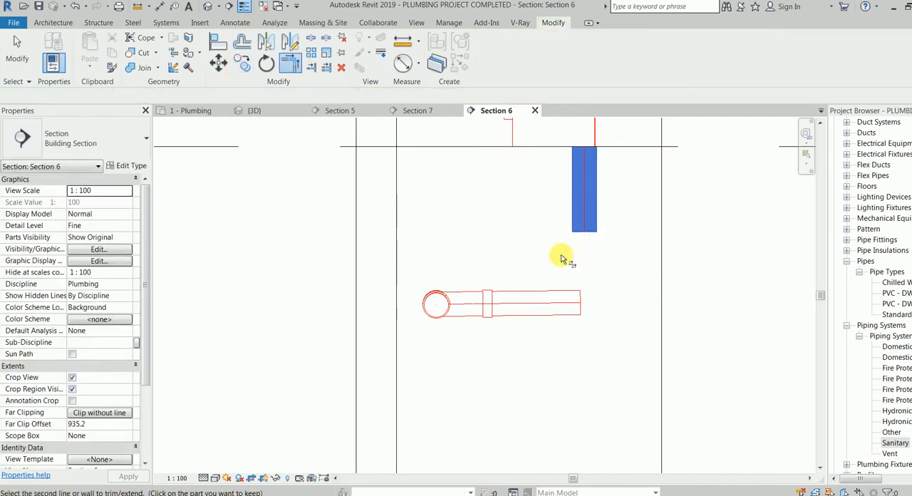
pyautogui.click(549, 304)
pyautogui.press('Escape')
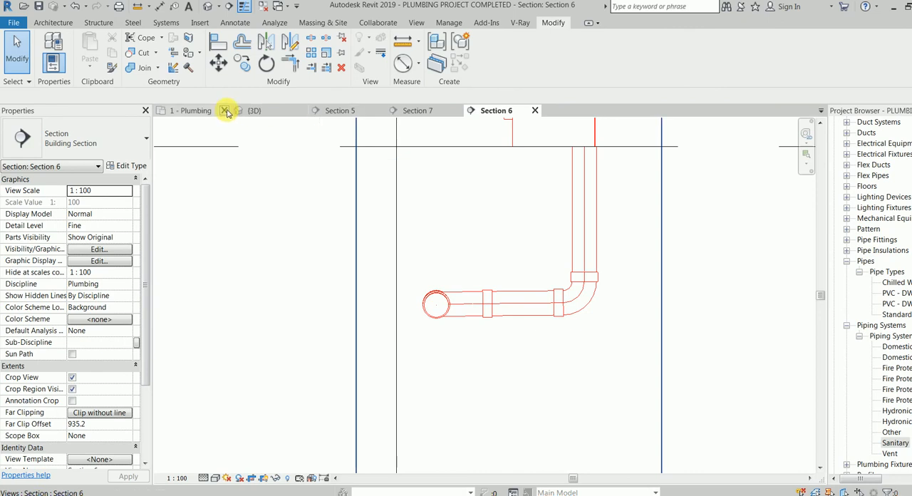
# Move the plan section from EWC-2 to beside the adjacent EWC-1 and open its view.
pyautogui.click(201, 112)
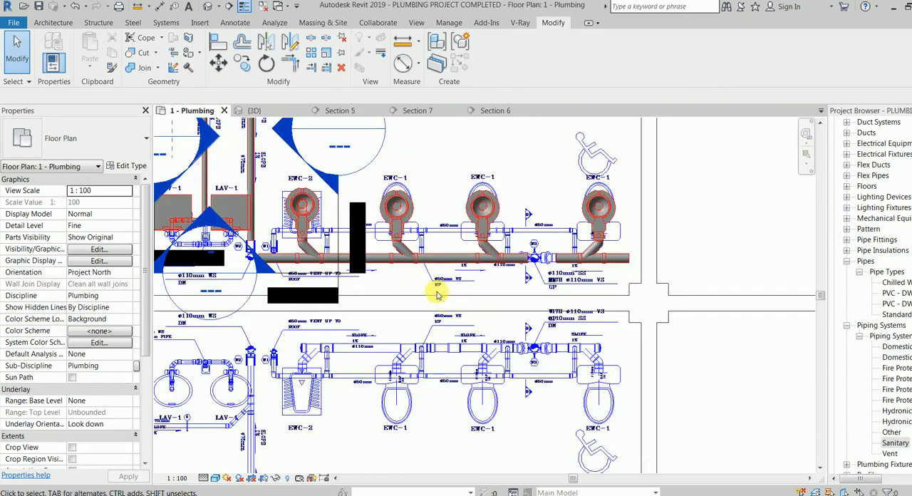
pyautogui.click(341, 211)
pyautogui.moveTo(342, 212); pyautogui.dragTo(437, 217)
pyautogui.rightClick(437, 217)
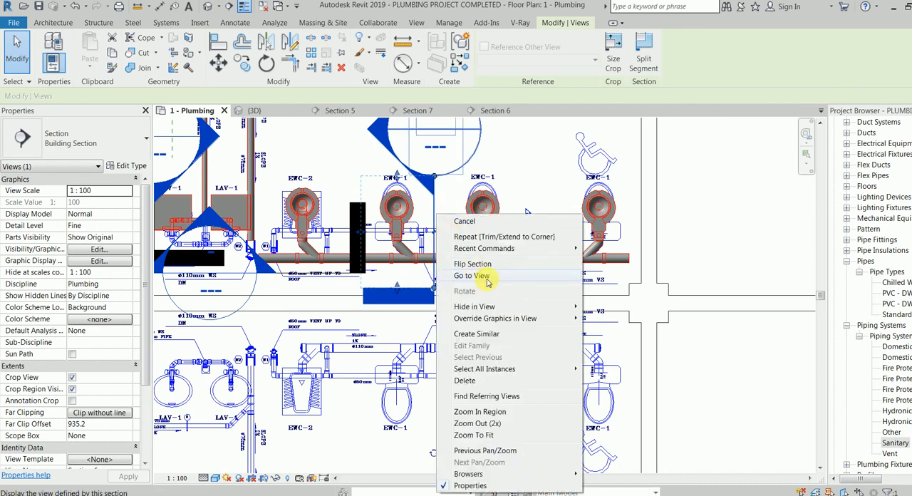
pyautogui.click(487, 277)
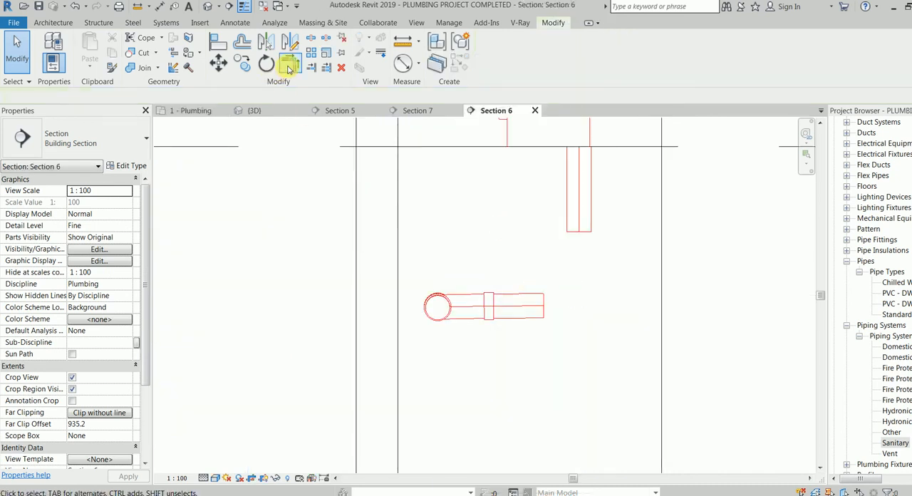
# Join the vertical drop of the EWC-1 next to EWC-2 to its branch with Trim/Extend to Corner.
pyautogui.click(289, 66)
pyautogui.click(577, 223)
pyautogui.click(546, 308)
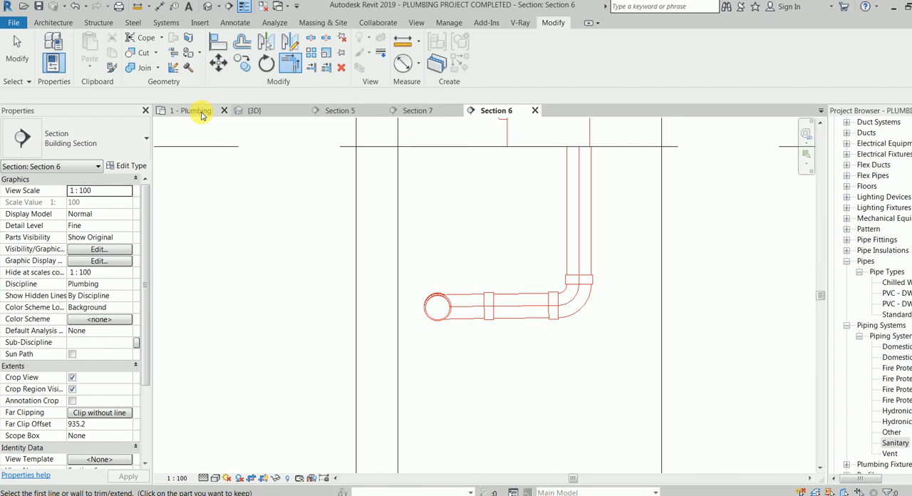
# Move the plan section on to the second EWC-1, just before the W3 stack, and open its view.
pyautogui.click(203, 112)
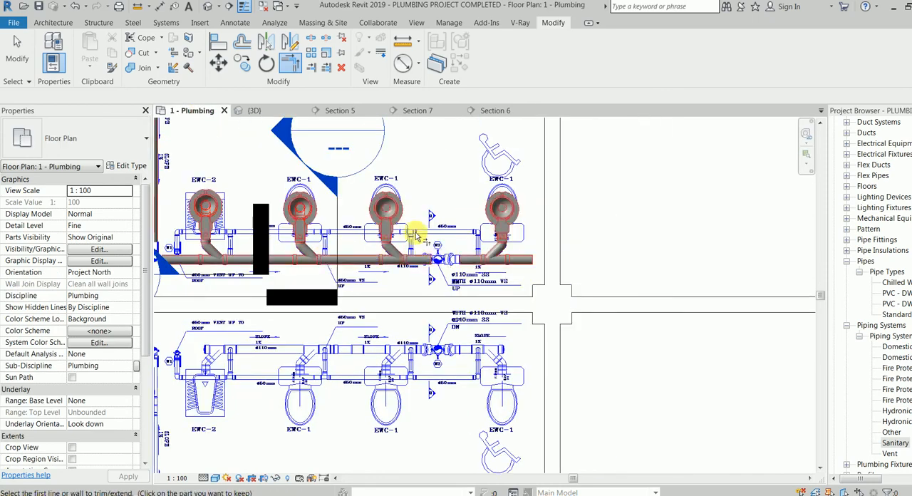
pyautogui.press('Escape')
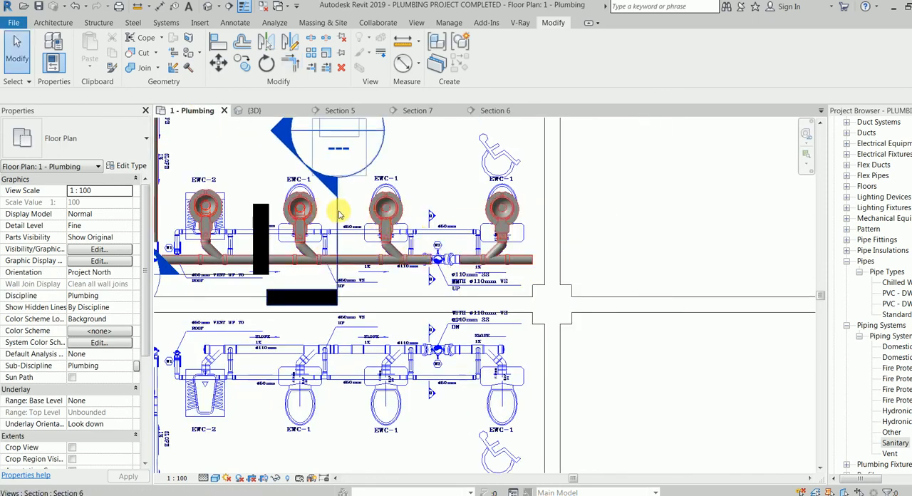
pyautogui.moveTo(338, 211); pyautogui.dragTo(422, 211)
pyautogui.rightClick(424, 212)
pyautogui.click(491, 280)
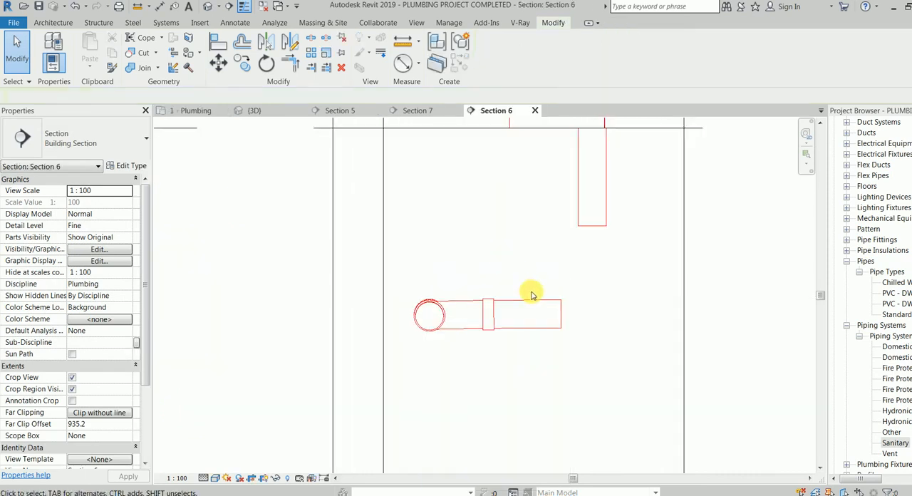
# Join the second EWC-1's vertical drop to its branch with Trim/Extend to Corner.
pyautogui.click(531, 317)
pyautogui.press('t')
pyautogui.press('r')
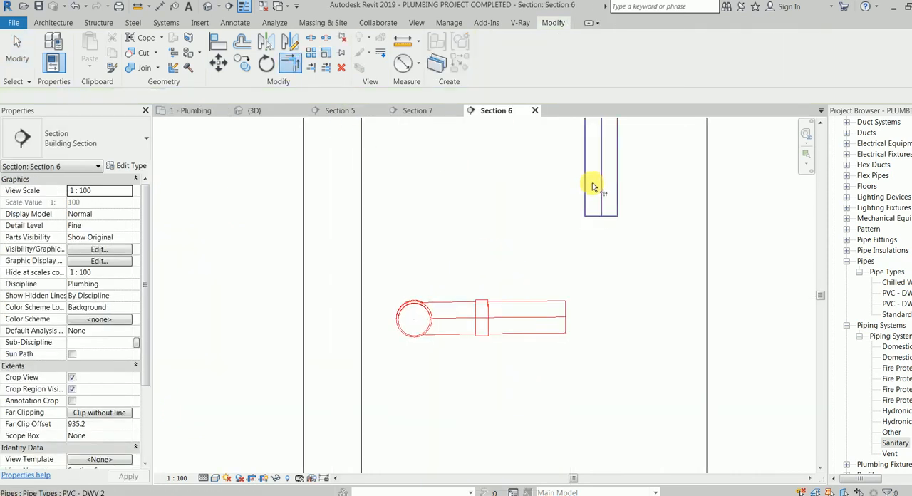
pyautogui.click(597, 188)
pyautogui.click(563, 305)
pyautogui.press('Escape')
pyautogui.press('Escape')
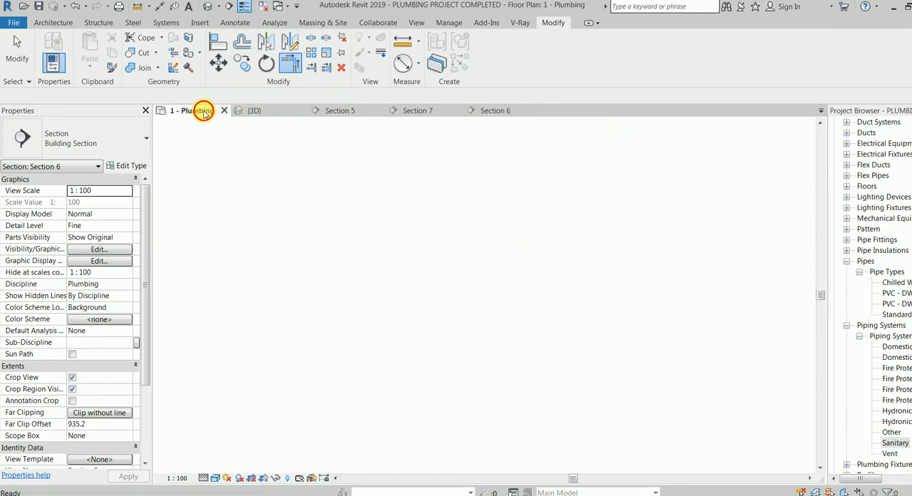
# Move the plan section to just beyond the last EWC-1, on the far side of the W3 stack, and open its view.
pyautogui.click(196, 111)
pyautogui.scroll(2, 397, 238)
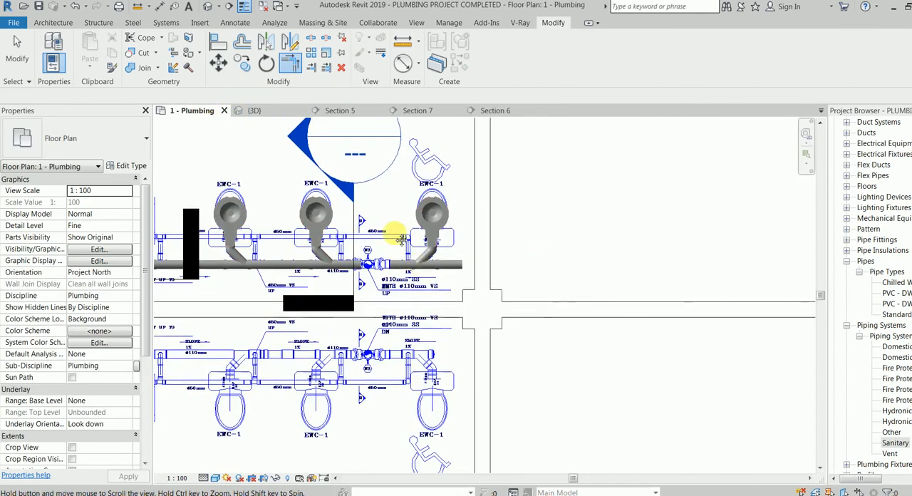
pyautogui.click(355, 212)
pyautogui.moveTo(358, 221); pyautogui.dragTo(462, 226)
pyautogui.rightClick(462, 227)
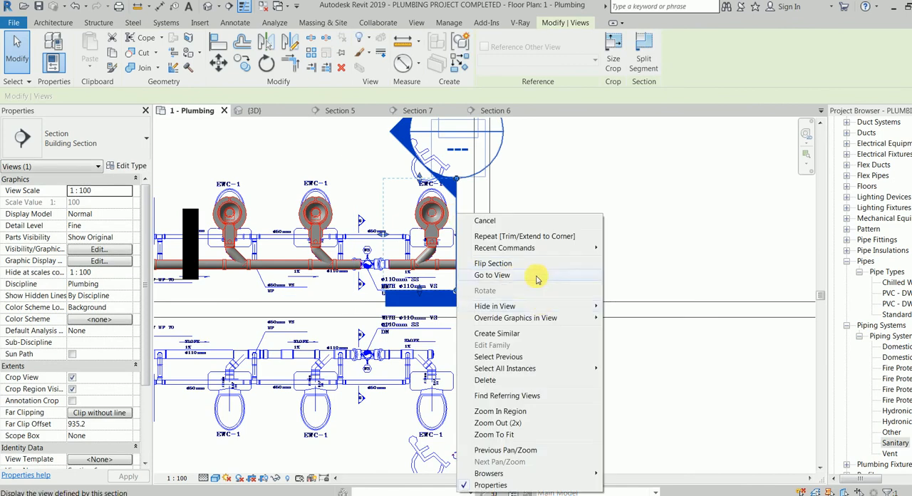
pyautogui.click(537, 277)
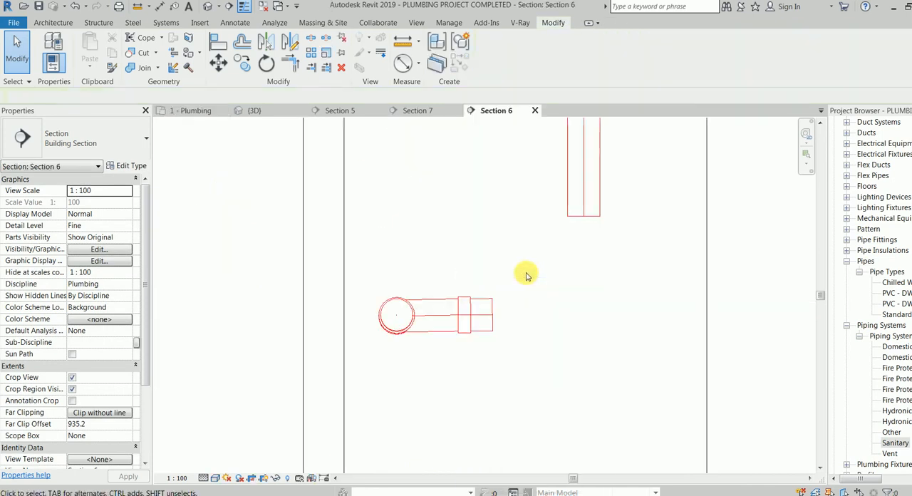
# Join the last EWC-1's vertical drop to its branch with Trim/Extend to Corner.
pyautogui.click(290, 64)
pyautogui.click(579, 189)
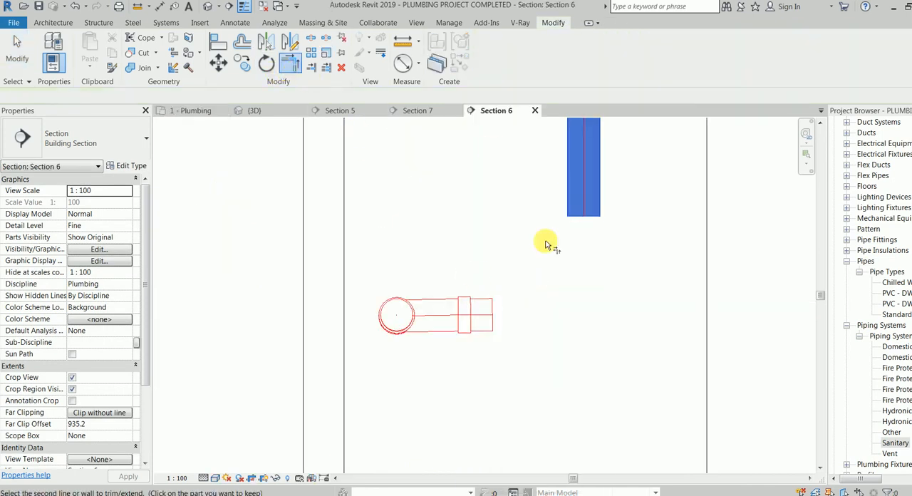
pyautogui.click(498, 320)
pyautogui.press('Escape')
pyautogui.scroll(-2, 460, 229)
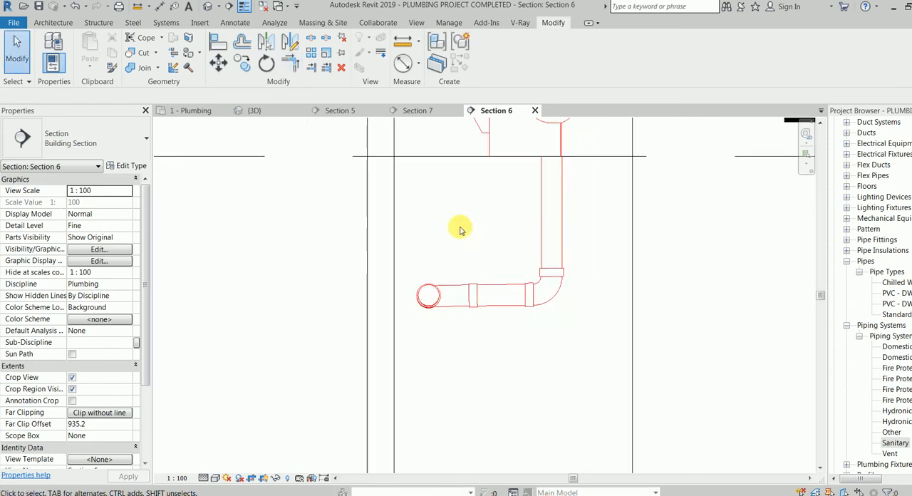
# Move the plan section back to between the W3 stack and the last EWC-1 and open its view.
pyautogui.click(197, 114)
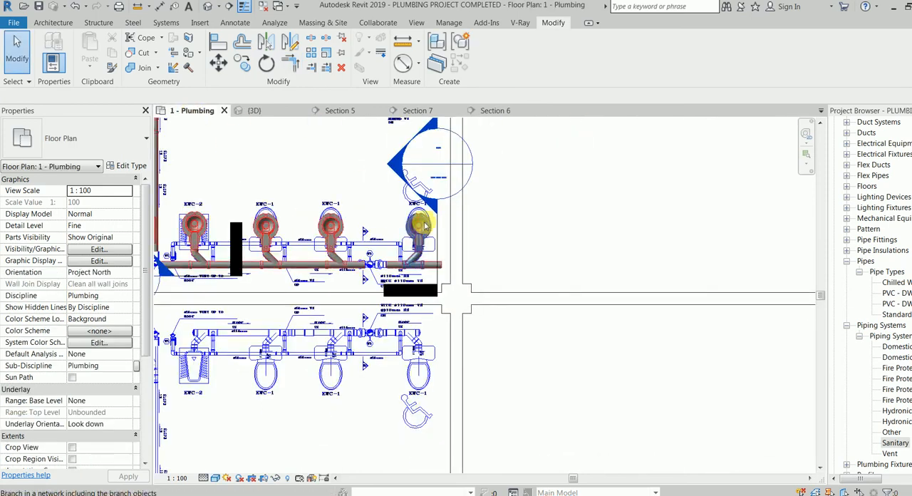
pyautogui.press('Tab')
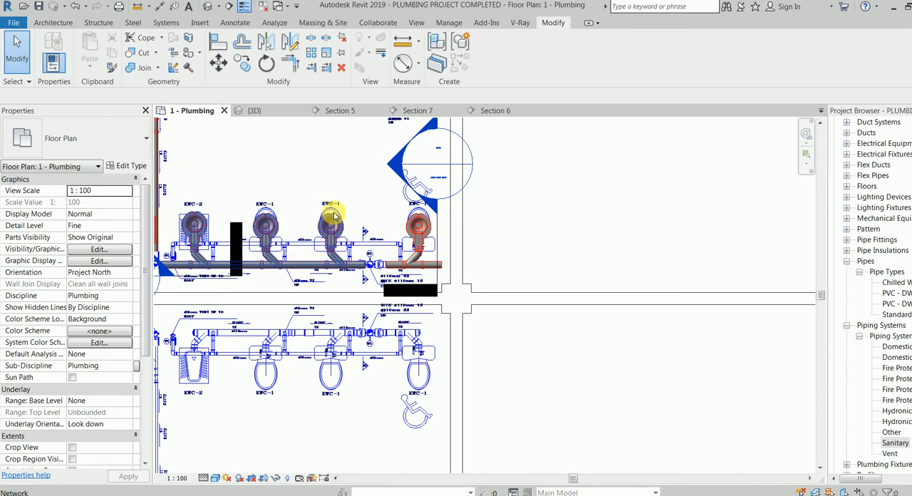
pyautogui.scroll(5, 371, 270)
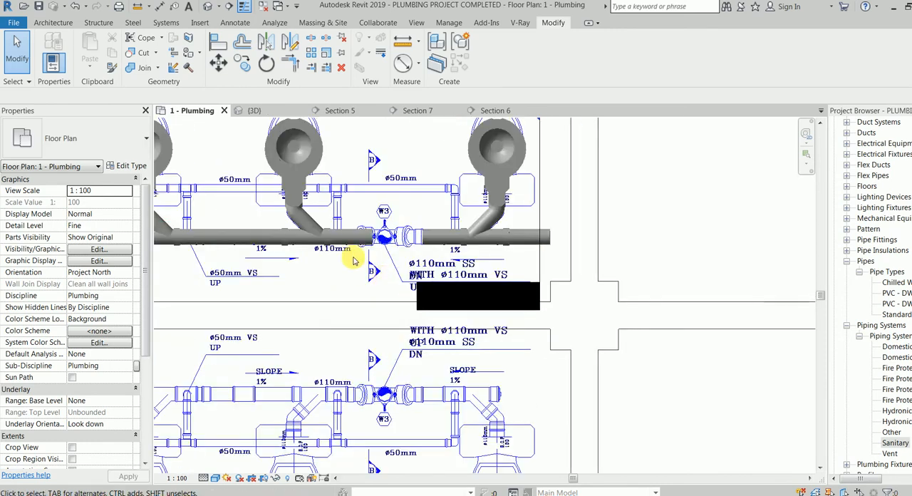
pyautogui.scroll(-2, 410, 288)
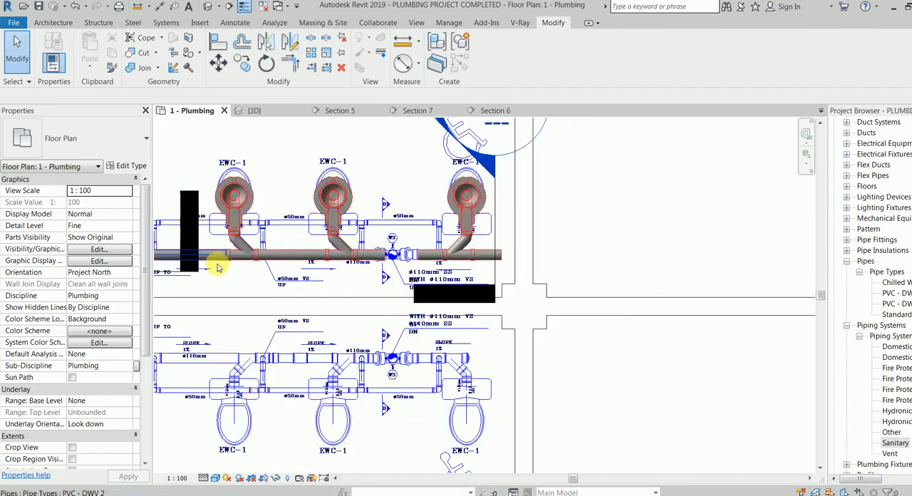
pyautogui.scroll(-1, 236, 271)
pyautogui.moveTo(264, 285); pyautogui.dragTo(327, 288, button='middle')
pyautogui.click(491, 238)
pyautogui.moveTo(490, 235)
pyautogui.mouseDown()
pyautogui.moveTo(485, 204)
pyautogui.moveTo(445, 214)
pyautogui.mouseUp()
pyautogui.rightClick(446, 214)
pyautogui.click(498, 278)
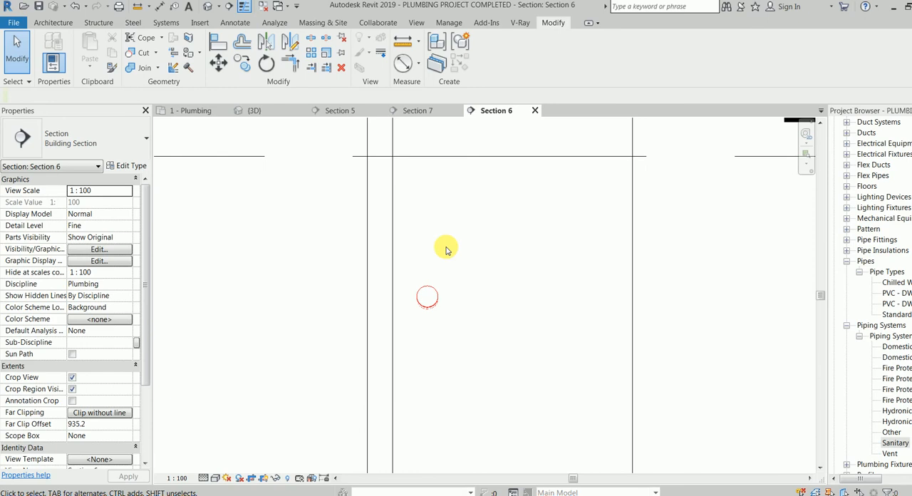
# Close the Section 5 view and bring up Section 7, which looks along the row of water closets.
pyautogui.click(196, 111)
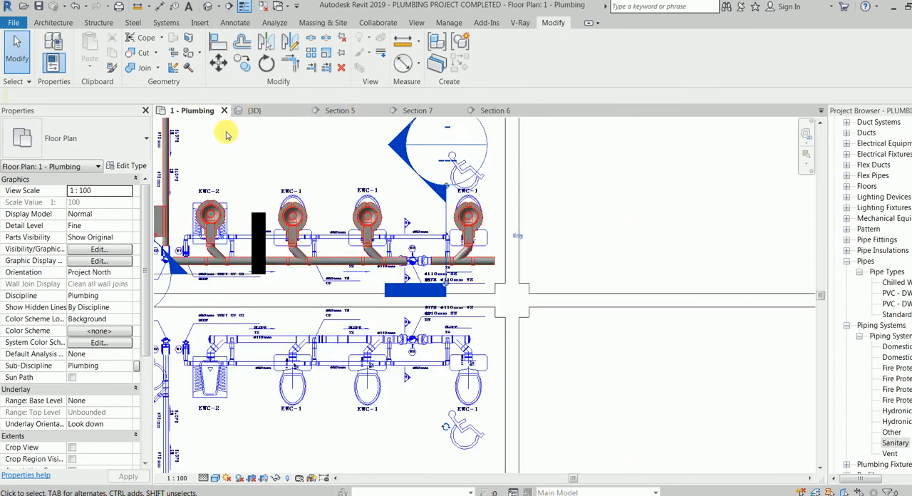
pyautogui.click(205, 277)
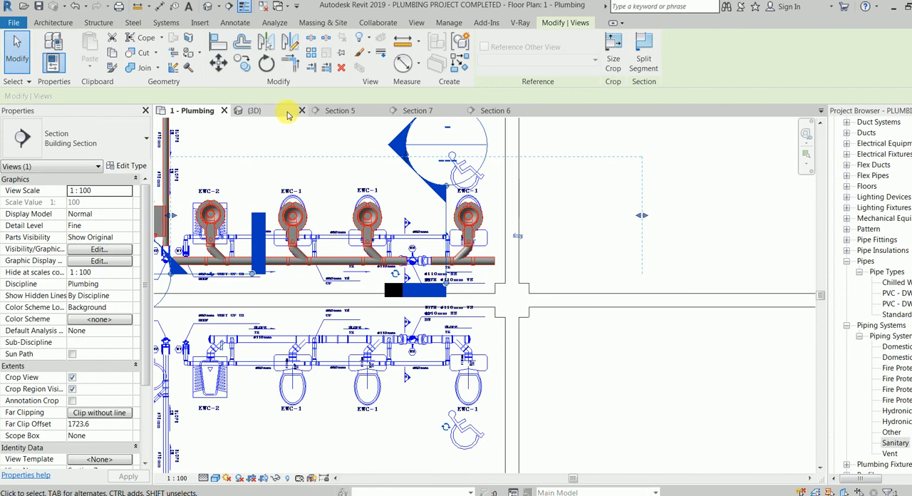
pyautogui.click(351, 111)
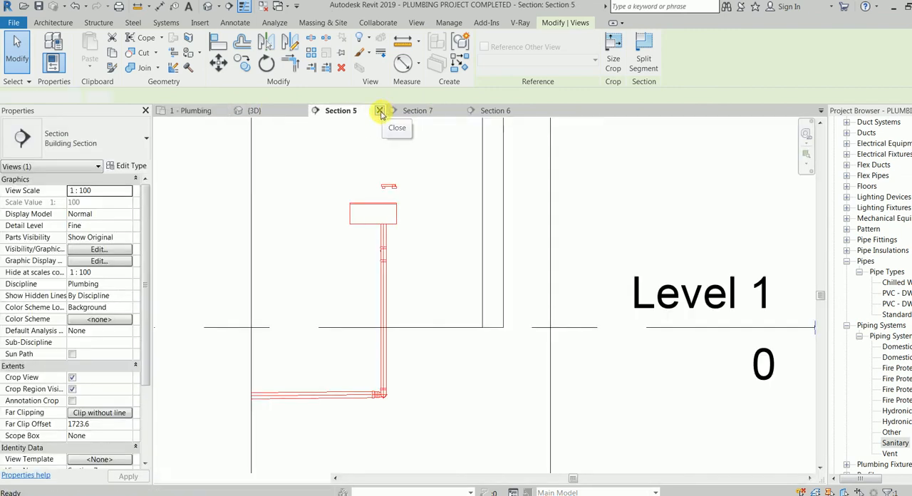
pyautogui.click(381, 112)
pyautogui.click(359, 112)
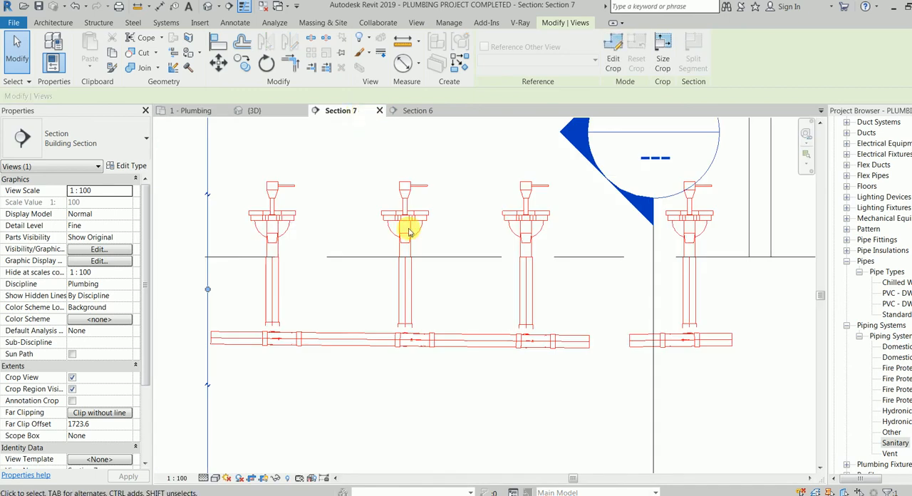
pyautogui.click(583, 343)
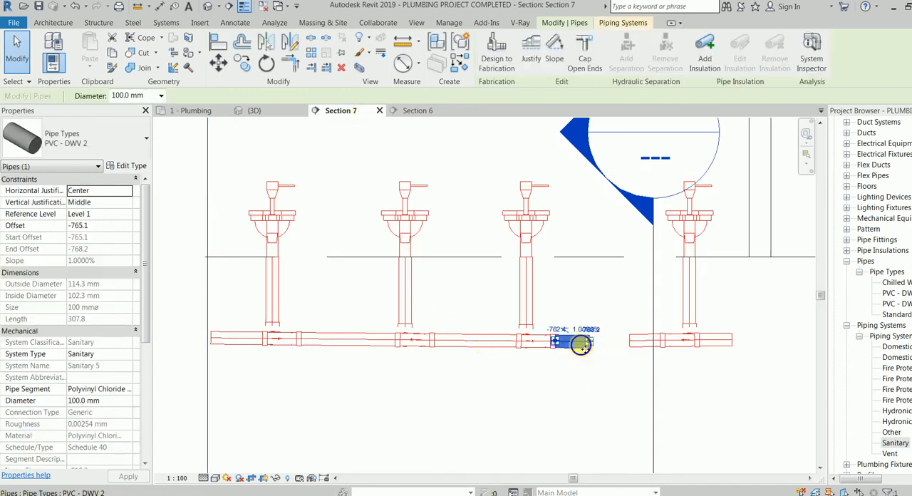
pyautogui.rightClick(584, 347)
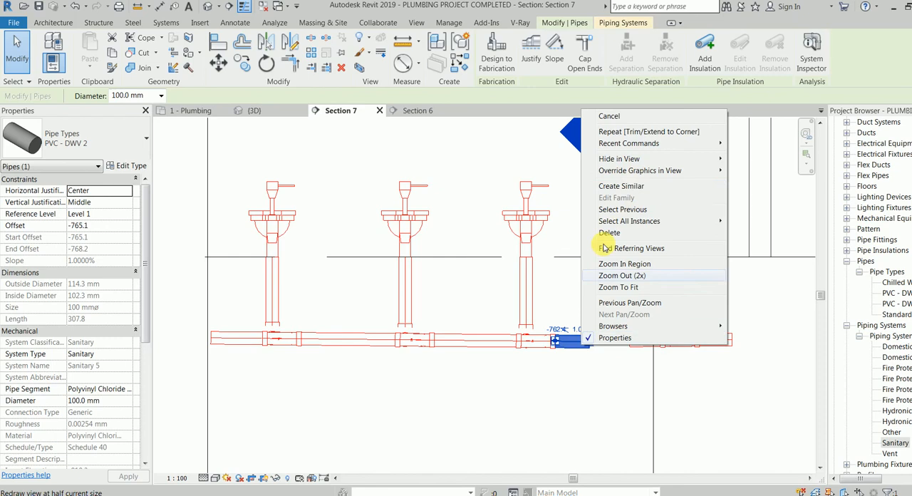
pyautogui.click(636, 188)
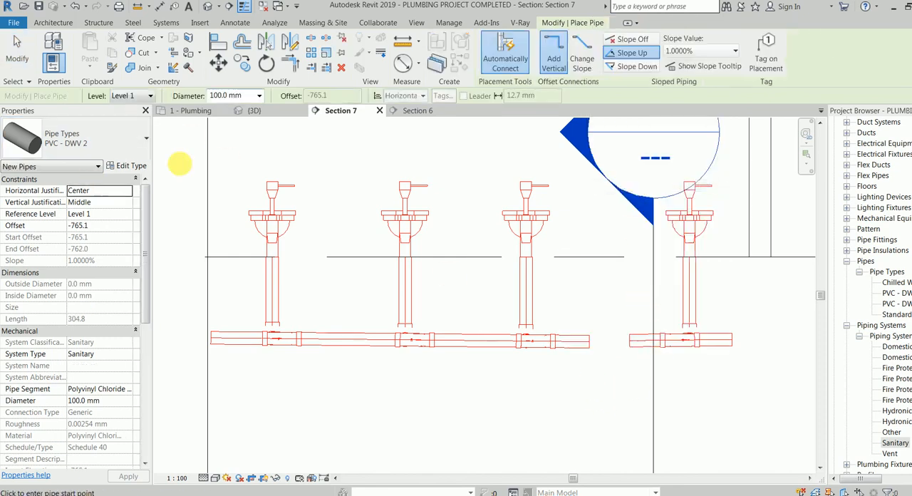
pyautogui.click(10, 58)
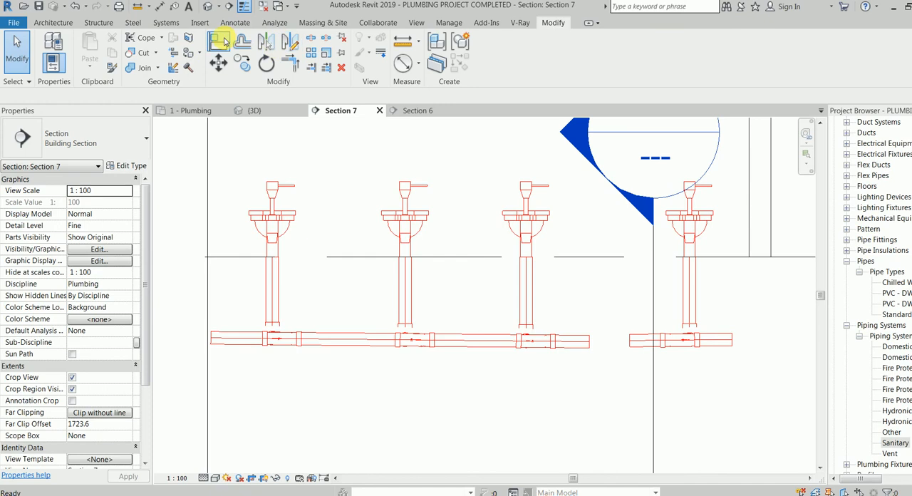
# Draw a 100 mm pipe straight down from the longer main's open end at W3 to an offset of about -1688 mm.
pyautogui.click(581, 342)
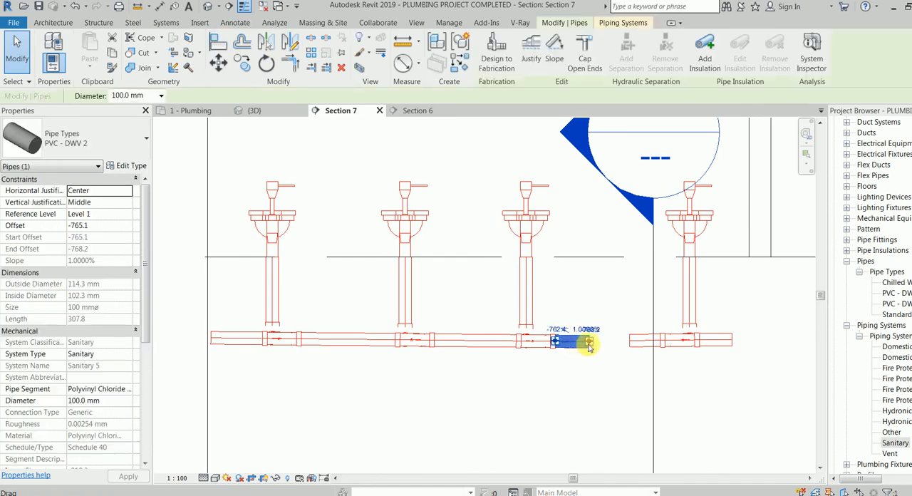
pyautogui.rightClick(601, 341)
pyautogui.click(627, 107)
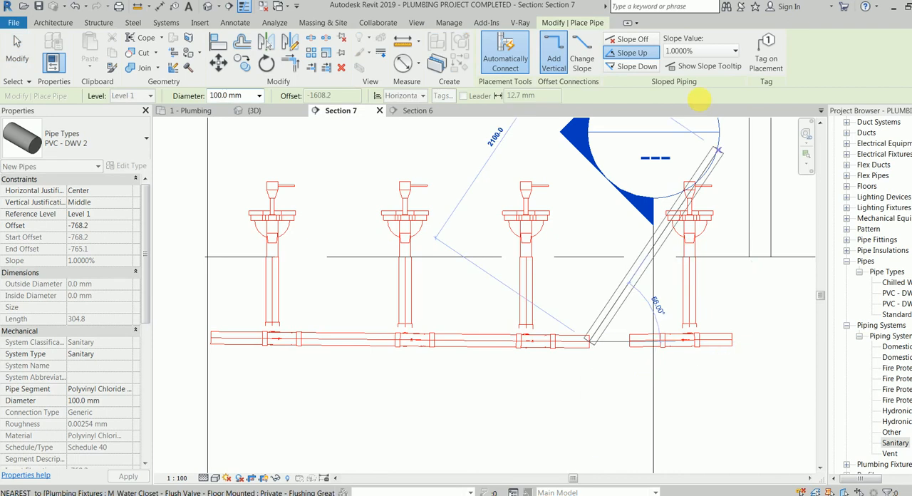
pyautogui.click(633, 66)
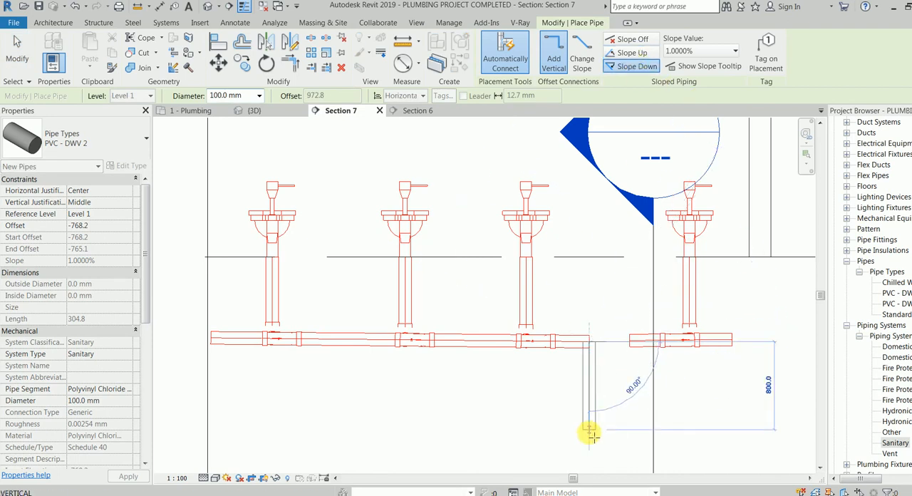
pyautogui.click(589, 443)
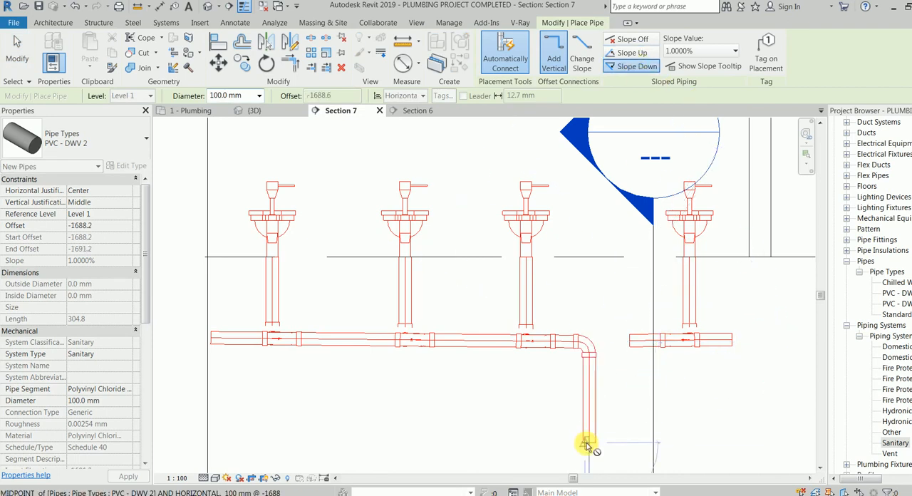
pyautogui.press('Escape')
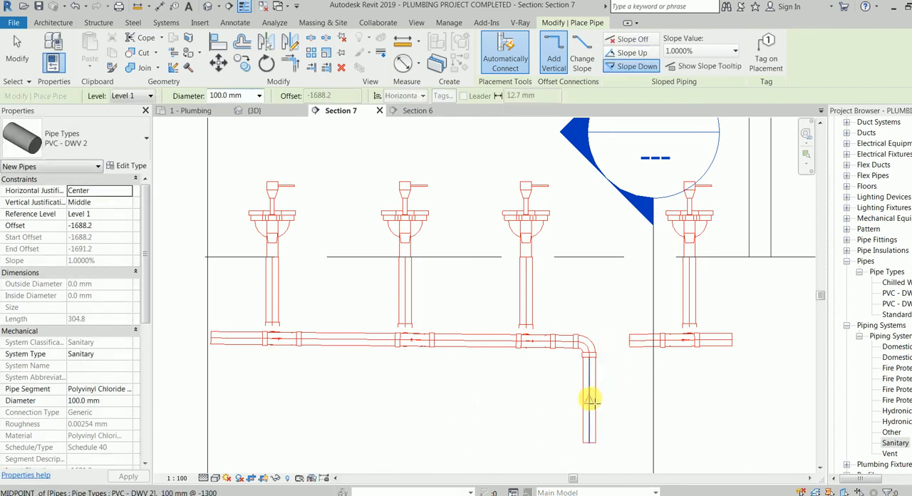
# Try to draw a 45° branch pipe rising from the midpoint of the vertical stack pipe toward the shorter main.
pyautogui.click(591, 401)
pyautogui.click(611, 383)
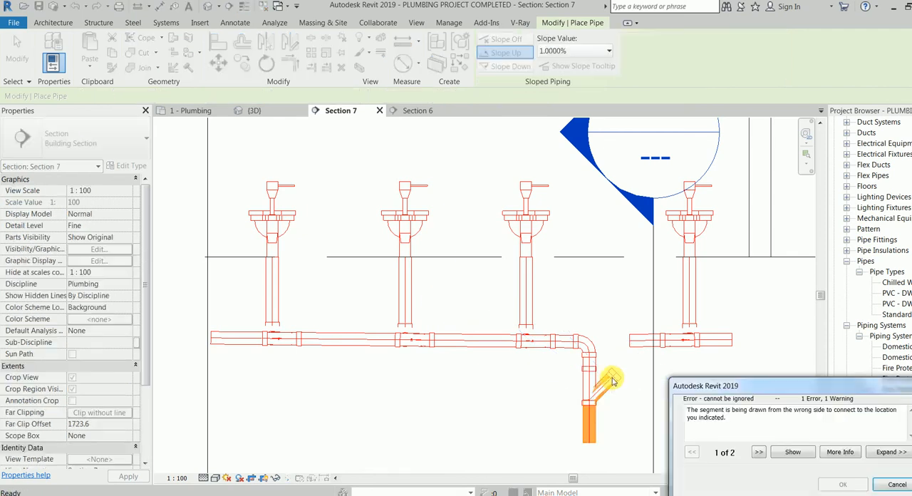
pyautogui.press('Escape')
# With Slope Up at 1%, draw a 100 mm branch about 380 mm long at 45° from the stack pipe toward the shorter main.
pyautogui.click(628, 53)
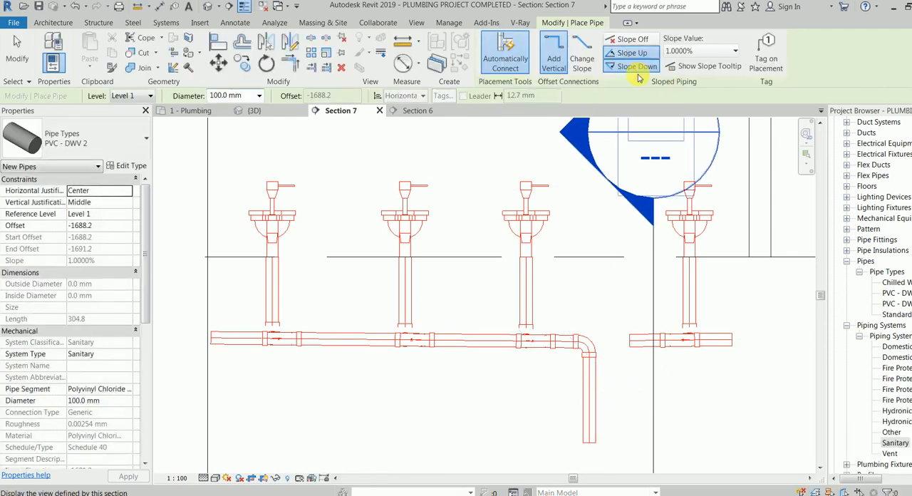
pyautogui.click(591, 406)
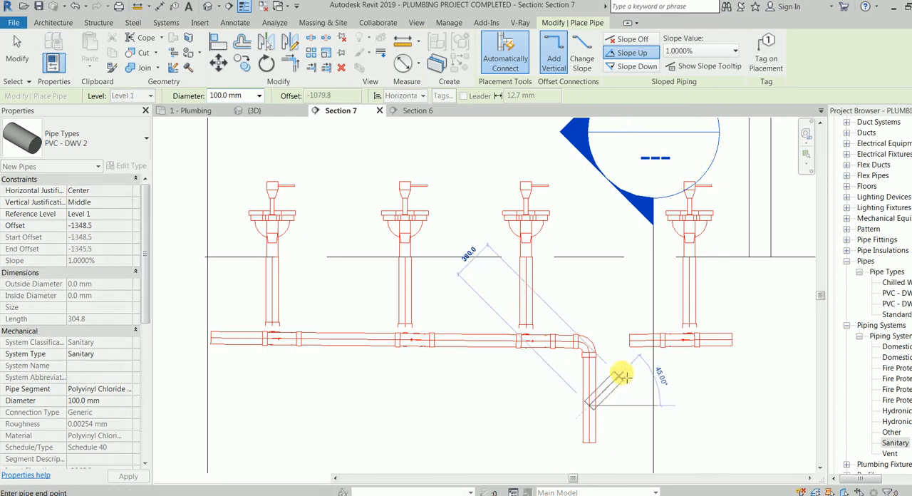
pyautogui.click(620, 380)
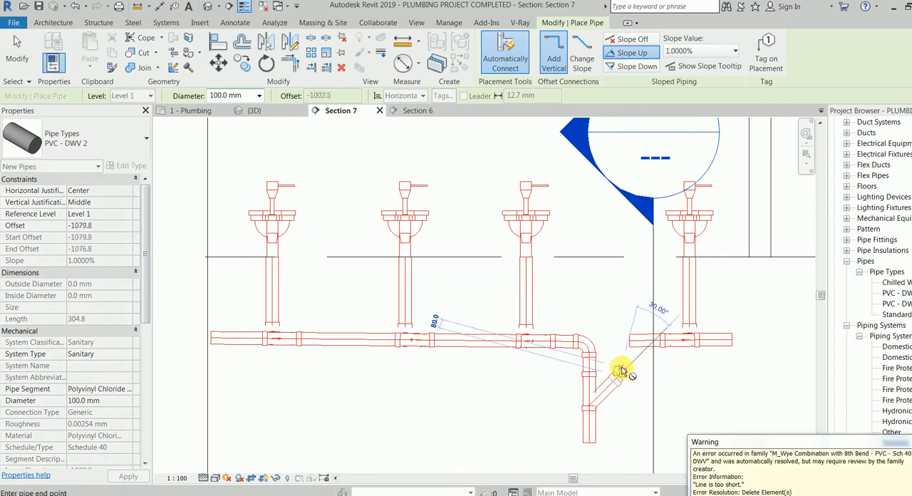
pyautogui.press('Escape')
pyautogui.press('Escape')
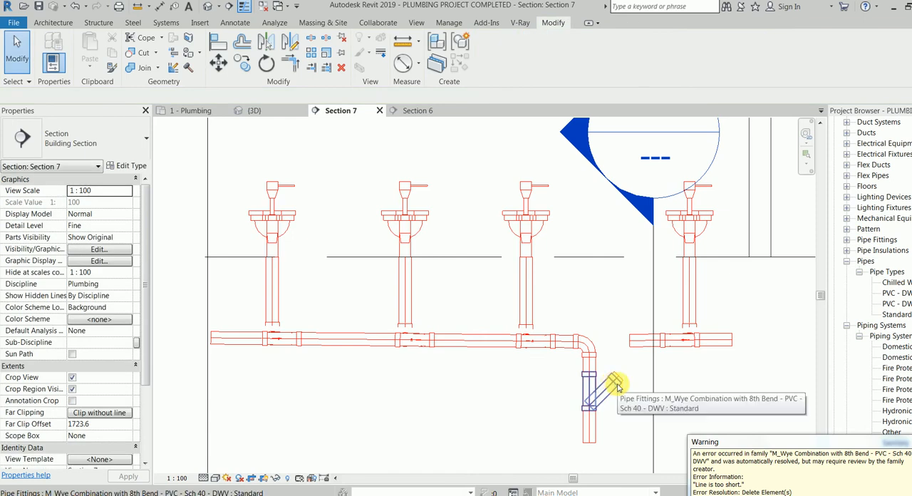
# Delete the short pipe stub at the end of the wye's angled branch.
pyautogui.press('Tab')
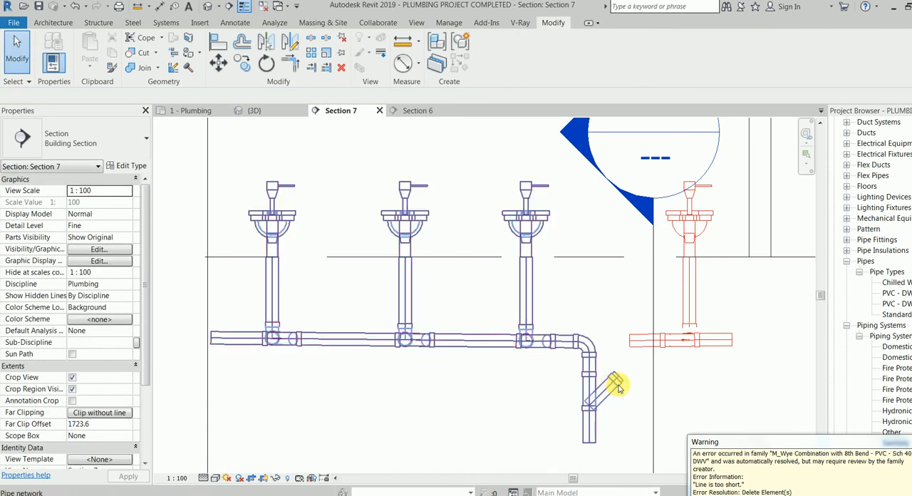
pyautogui.click(620, 379)
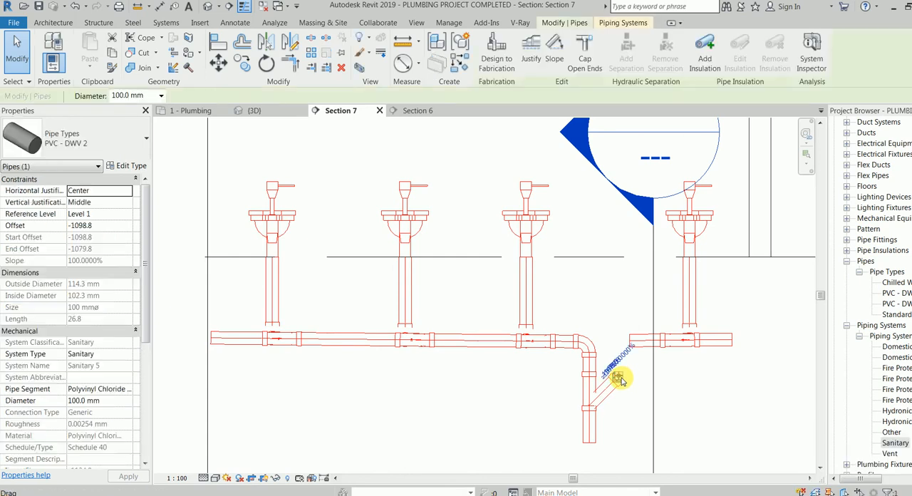
pyautogui.click(607, 336)
pyautogui.scroll(3, 621, 375)
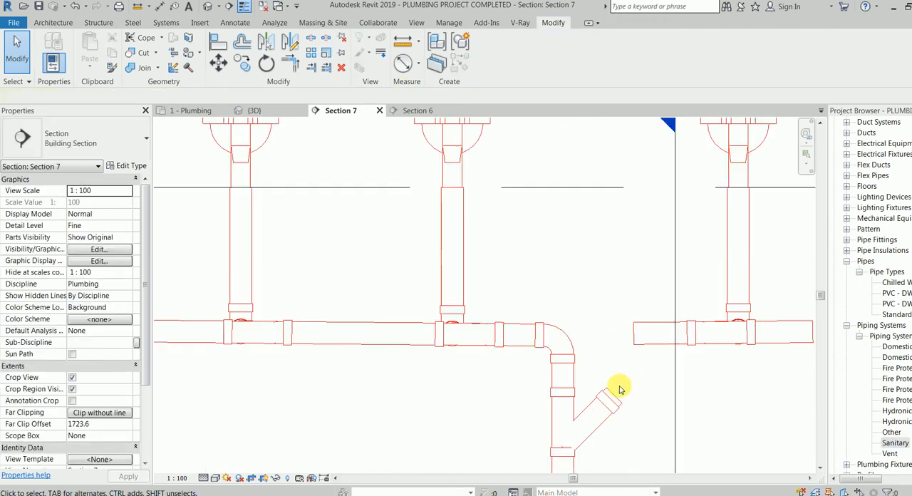
pyautogui.click(617, 401)
pyautogui.press('Delete')
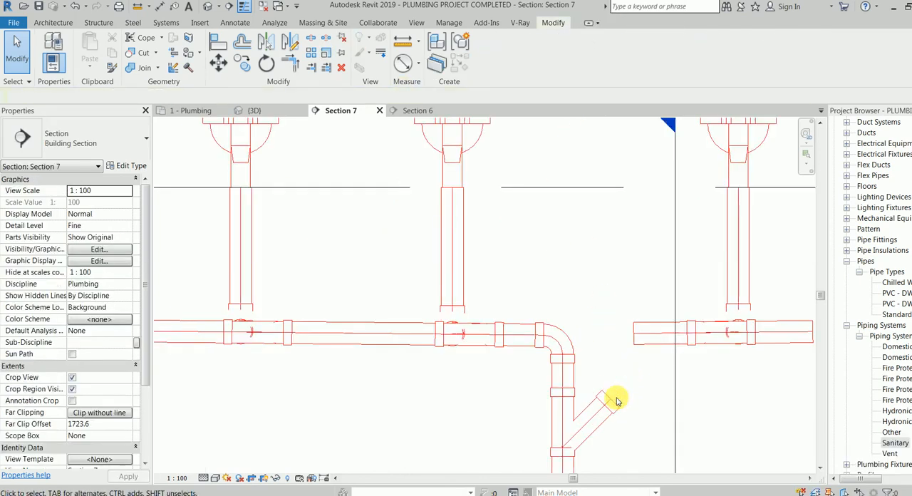
# Draw a 100 mm pipe about 220 mm long at 45° from the wye's open branch toward the shorter main.
pyautogui.click(613, 408)
pyautogui.scroll(-1, 610, 406)
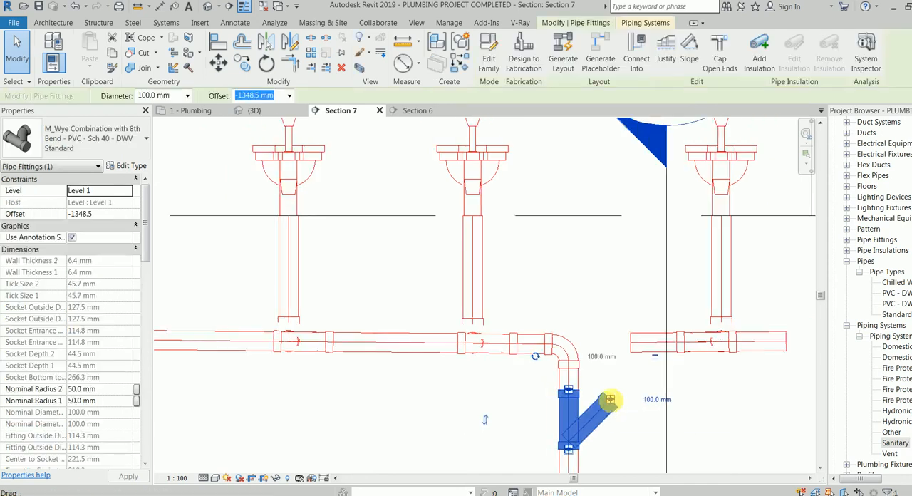
pyautogui.rightClick(610, 408)
pyautogui.click(663, 165)
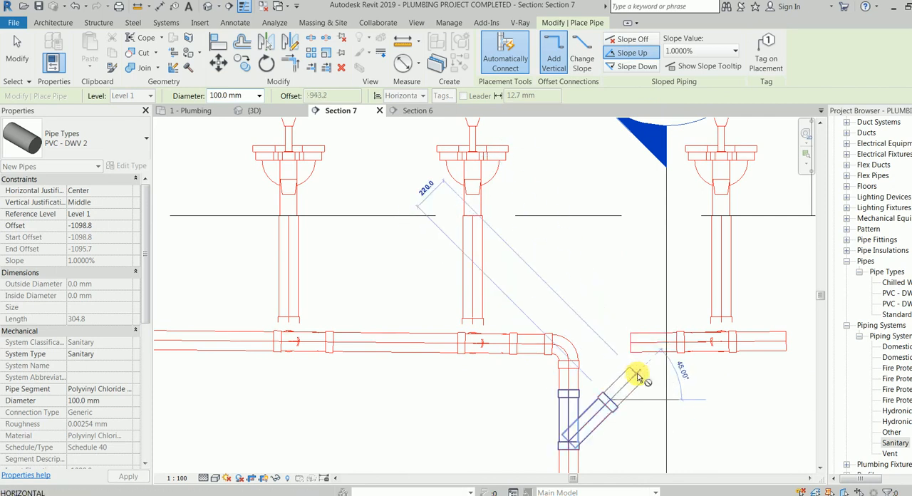
pyautogui.click(636, 375)
pyautogui.press('Escape')
pyautogui.press('Escape')
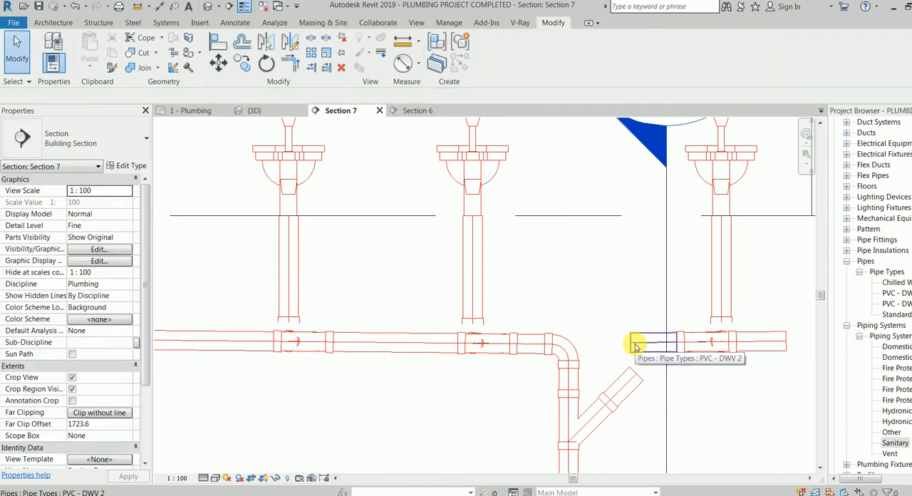
# Nudge the bend at the top of the stack four increments toward the longer main, moving the wye with it.
pyautogui.click(571, 351)
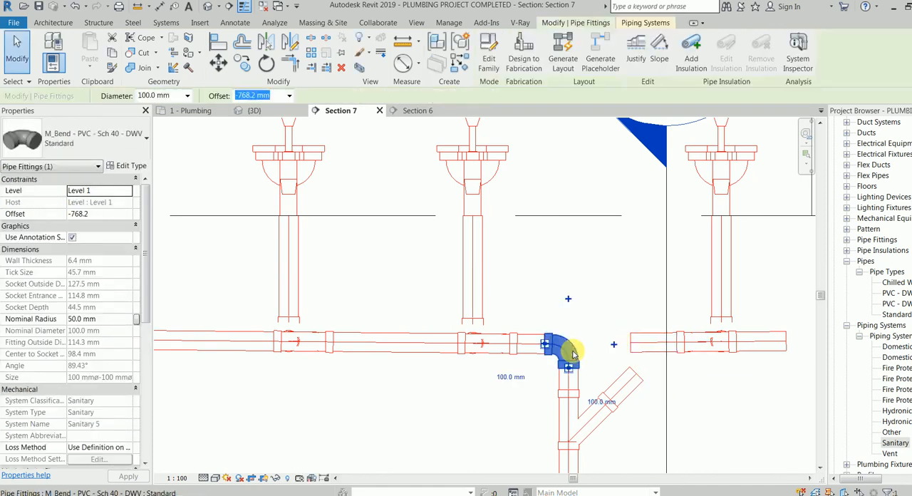
pyautogui.press('Left')
pyautogui.press('Left')
pyautogui.press('Left')
pyautogui.press('Left')
pyautogui.press('Left')
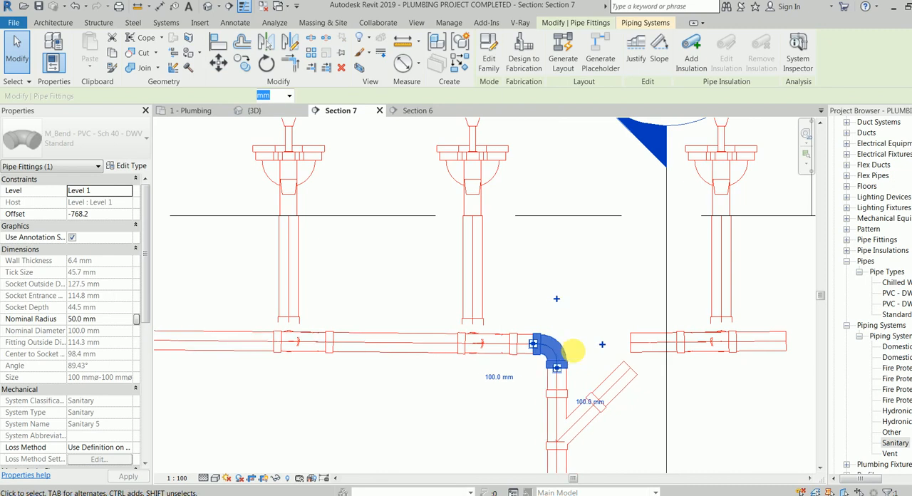
pyautogui.press('Left')
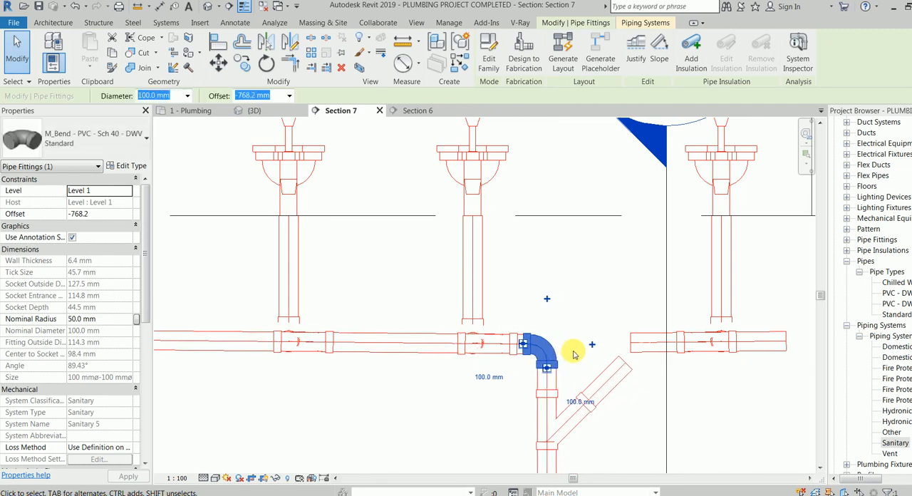
pyautogui.press('Escape')
# Shorten the wye's 45° branch pipe to about 227 mm and join it to the shorter main with Trim/Extend to Corner.
pyautogui.click(617, 375)
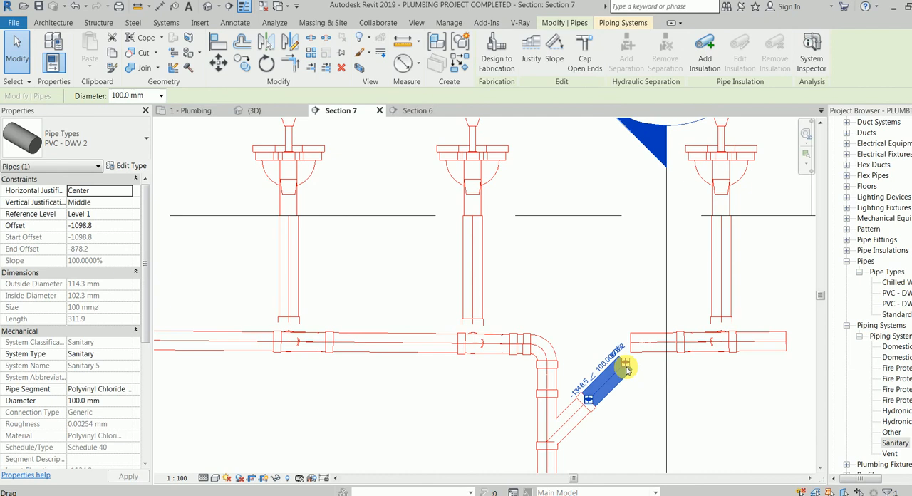
pyautogui.moveTo(616, 372); pyautogui.dragTo(644, 347)
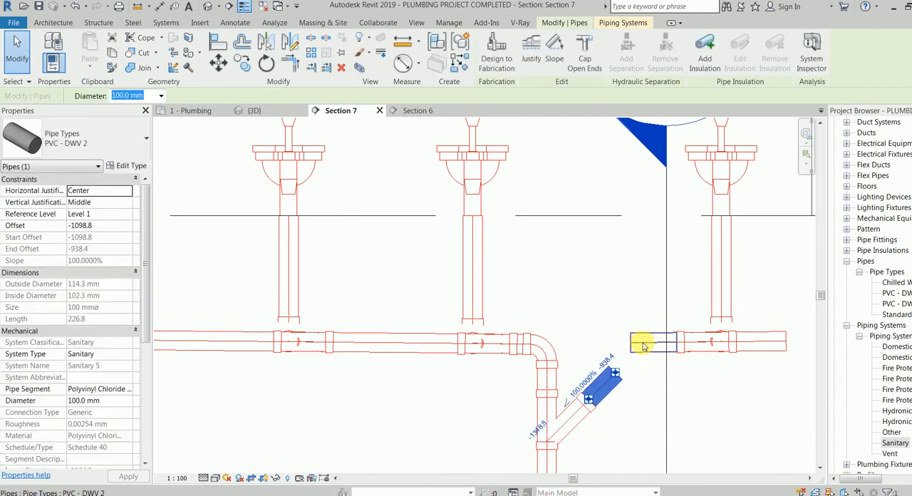
pyautogui.click(643, 344)
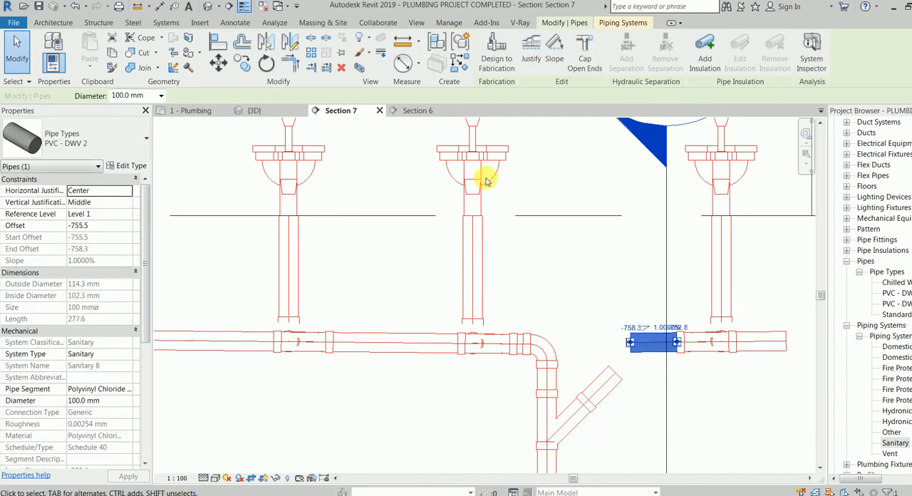
pyautogui.click(291, 71)
pyautogui.click(654, 342)
pyautogui.click(617, 376)
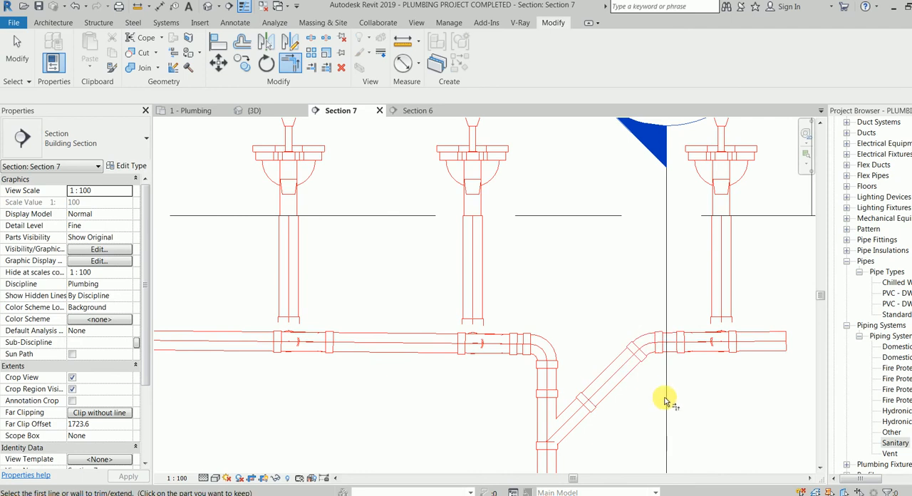
pyautogui.press('Escape')
pyautogui.scroll(-4, 592, 339)
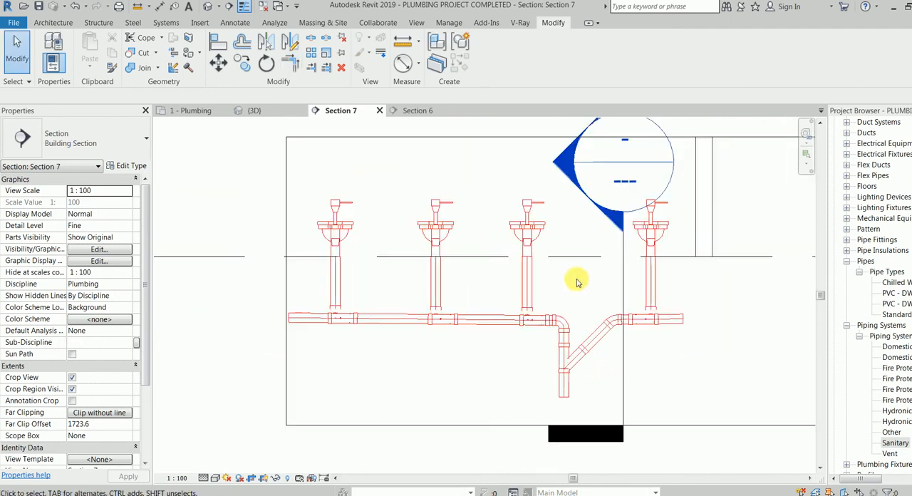
# In the Plumbing floor plan, select the whole connected water closet network and show it in 3D with a selection box.
pyautogui.click(184, 114)
pyautogui.moveTo(414, 277); pyautogui.dragTo(533, 255, button='middle')
pyautogui.press('Tab')
pyautogui.press('Tab')
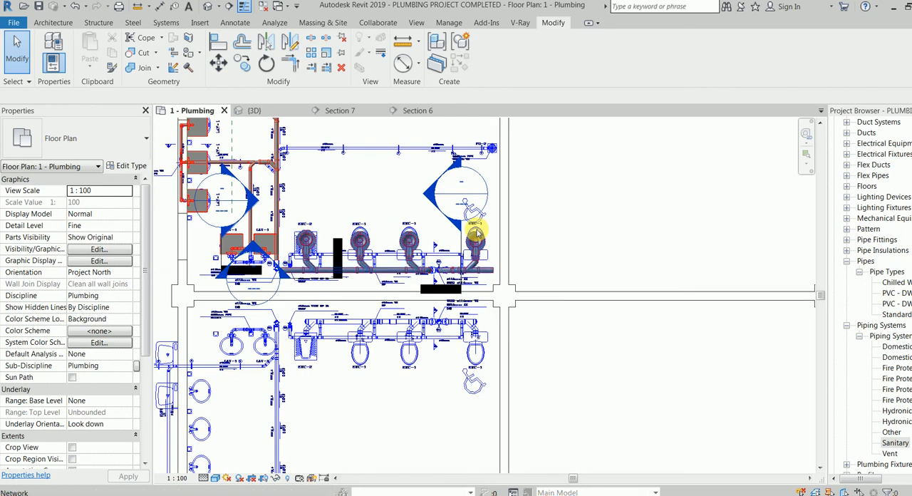
pyautogui.click(476, 234)
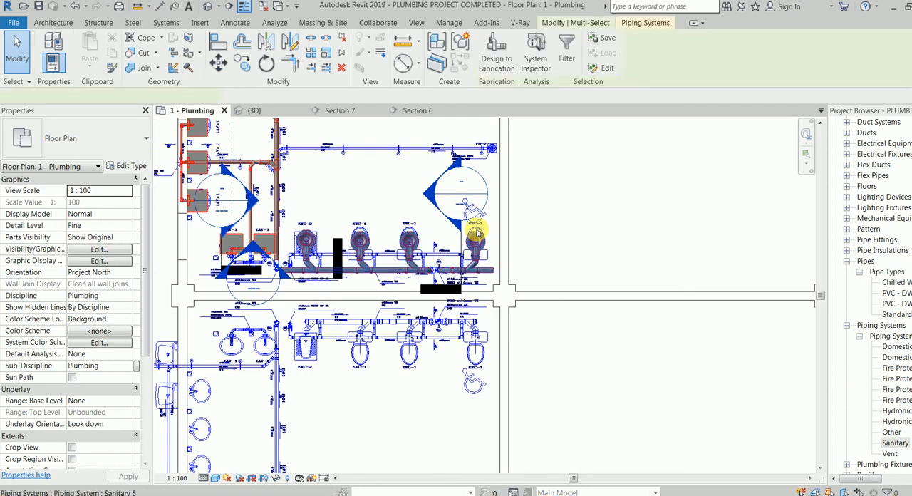
pyautogui.click(360, 68)
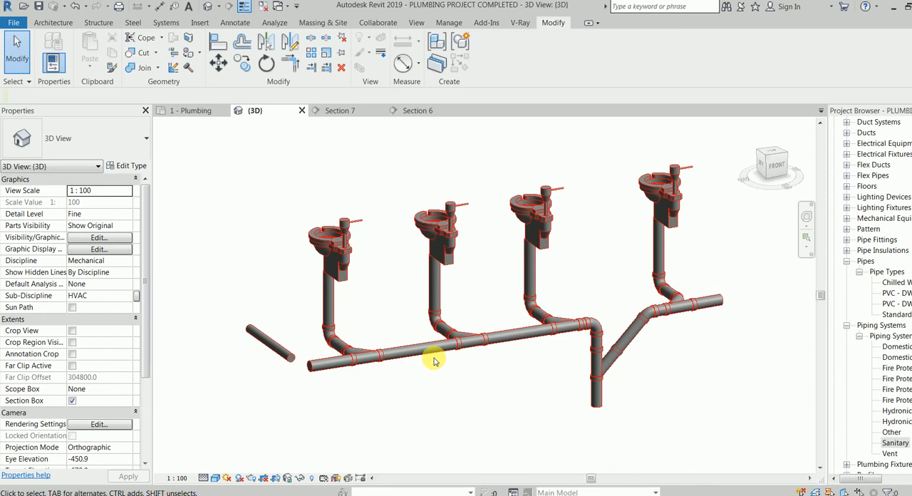
# Select the separate 80 mm pipe in the 3D view and examine its position in the Plumbing floor plan near W2.
pyautogui.click(280, 349)
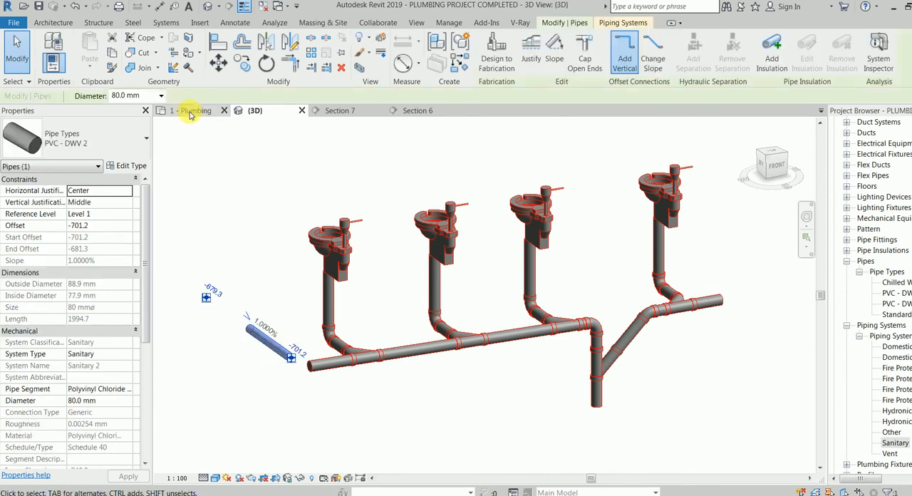
pyautogui.click(191, 112)
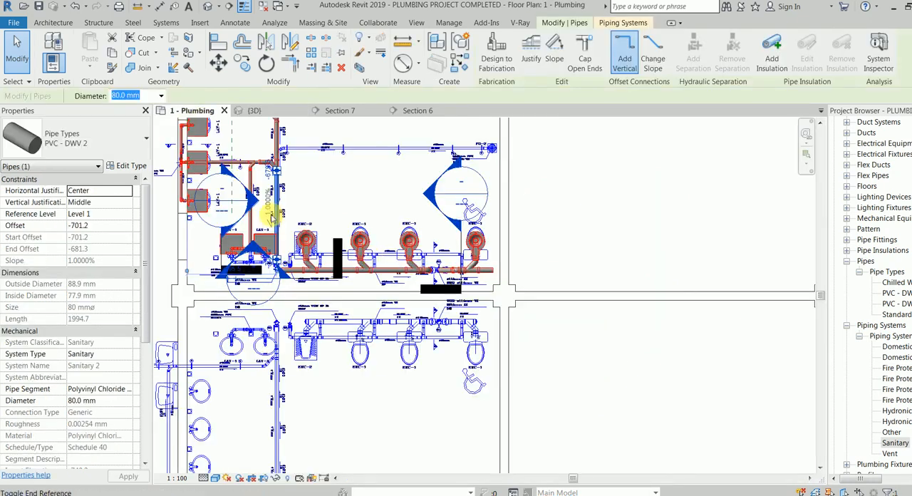
pyautogui.scroll(1, 315, 191)
pyautogui.moveTo(316, 191); pyautogui.dragTo(357, 295, button='middle')
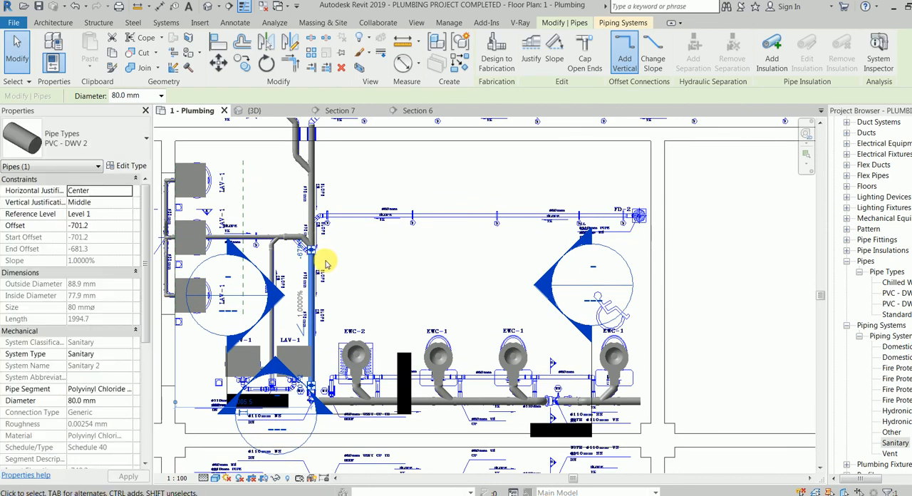
pyautogui.scroll(5, 335, 332)
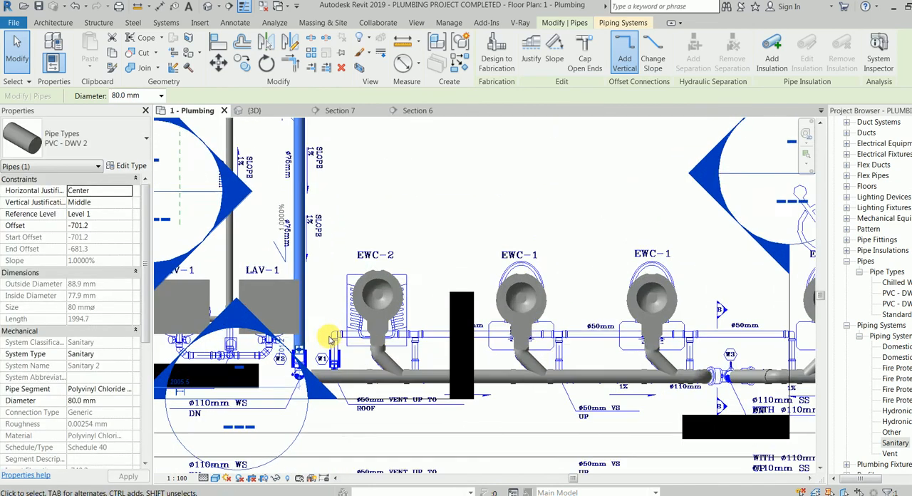
pyautogui.press('Escape')
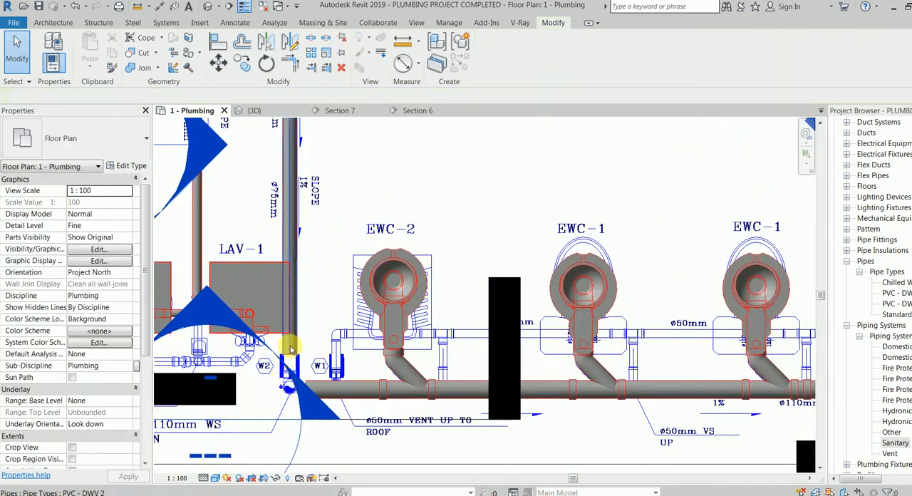
# Select the entire water closet network from EWC-2 in the floor plan and examine it from the front in 3D.
pyautogui.moveTo(330, 335); pyautogui.dragTo(281, 268, button='middle')
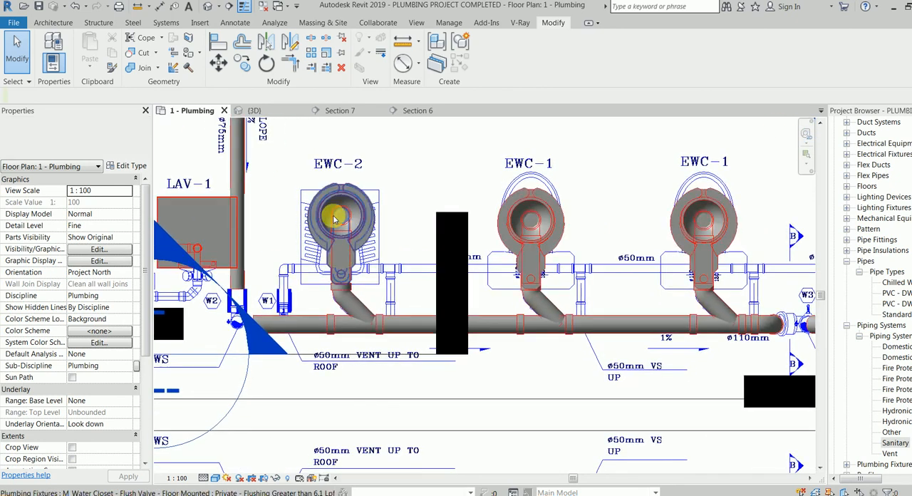
pyautogui.press('Tab')
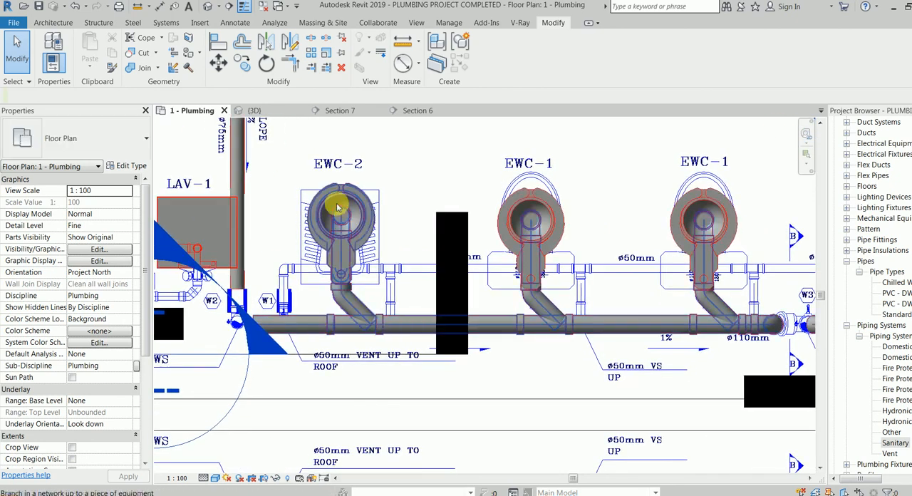
pyautogui.press('Tab')
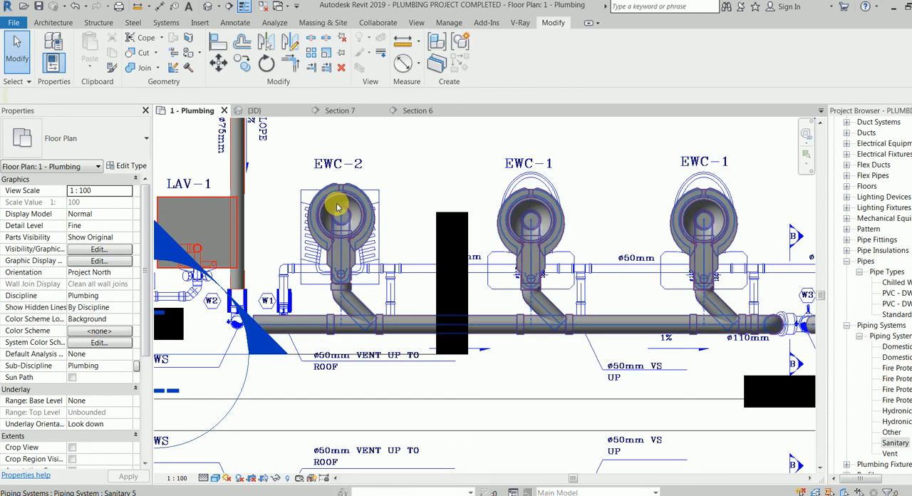
pyautogui.click(336, 206)
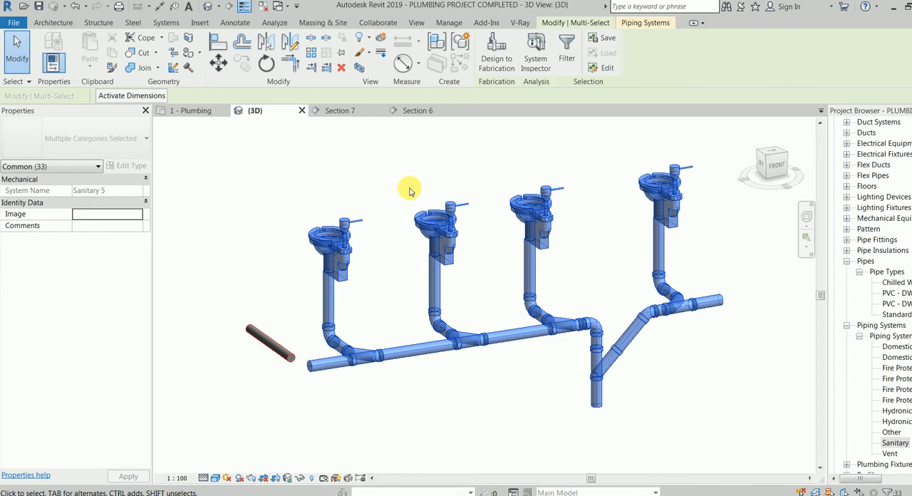
pyautogui.keyDown('shift'); pyautogui.moveTo(419, 426); pyautogui.dragTo(363, 413, button='middle'); pyautogui.keyUp('shift')
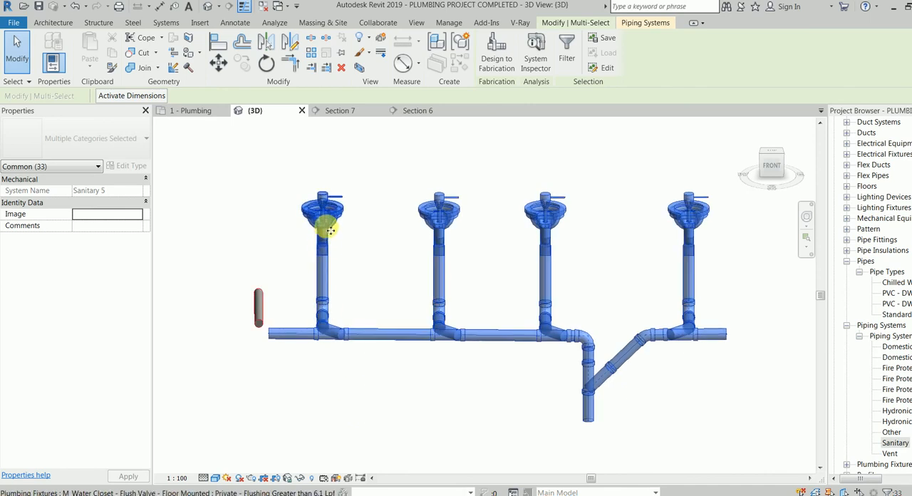
# In the Plumbing floor plan, select both the water closet and lavatory piping networks and isolate them in 3D with a selection box.
pyautogui.click(398, 175)
pyautogui.click(191, 111)
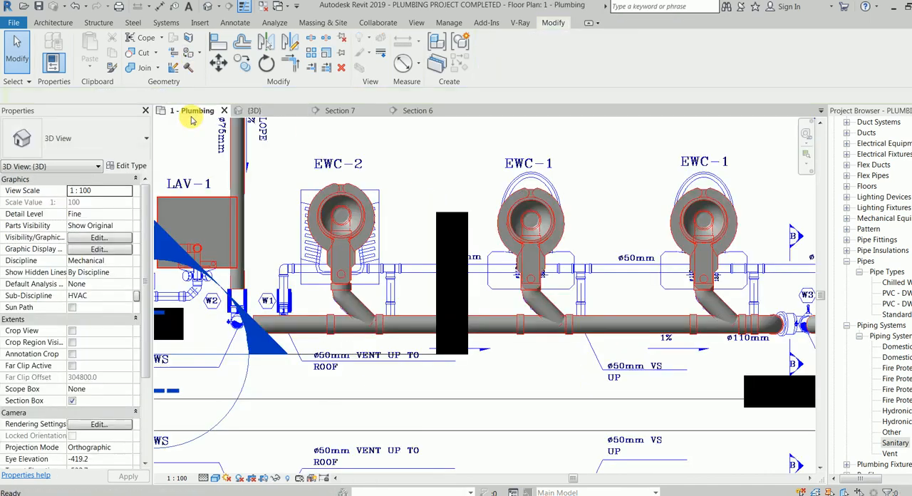
pyautogui.press('Tab')
pyautogui.click(318, 346)
pyautogui.moveTo(285, 281); pyautogui.dragTo(371, 307, button='middle')
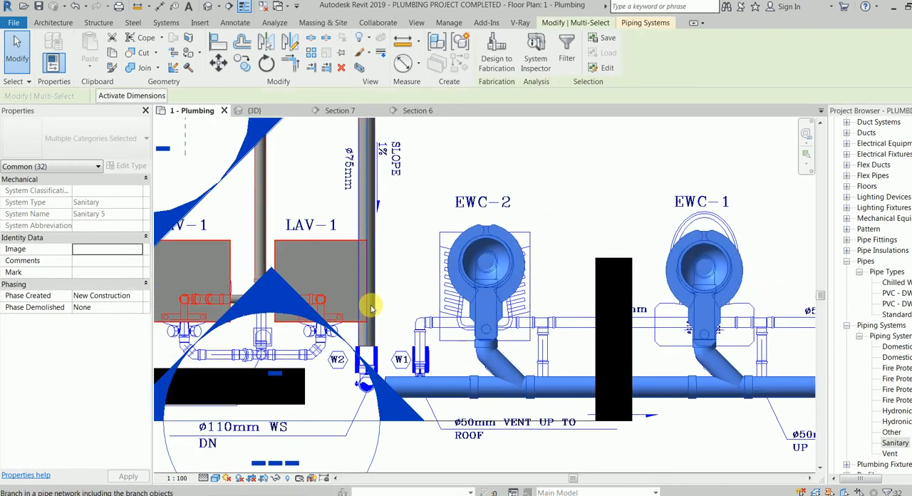
pyautogui.press('Tab')
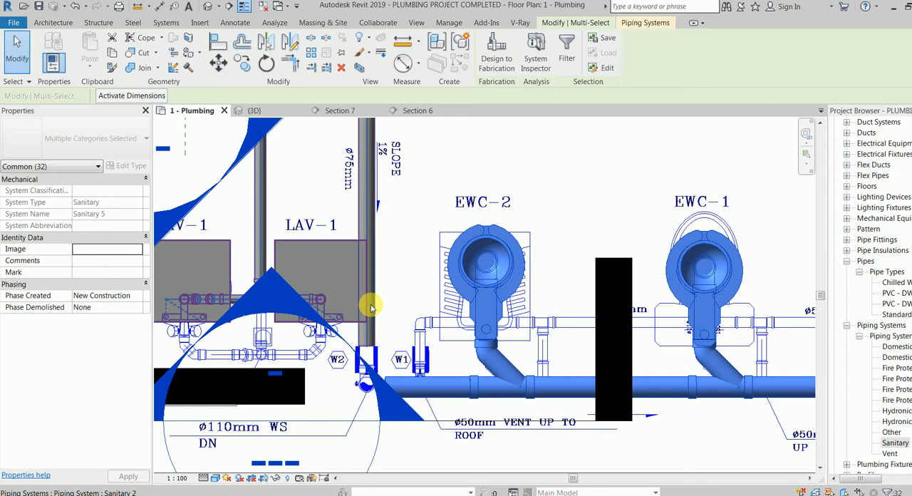
pyautogui.click(371, 305)
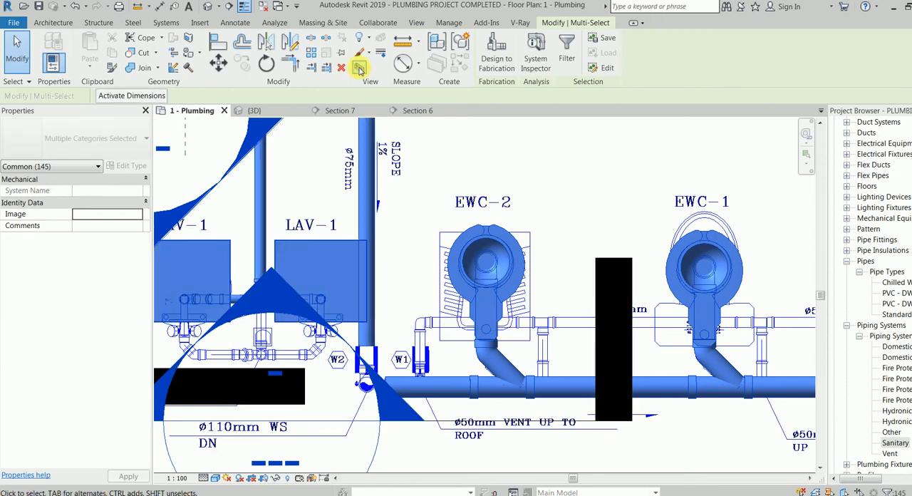
pyautogui.click(360, 69)
# Examine both sanitary networks in 3D from several angles, from the lavatory branches to the end of the shorter water closet main.
pyautogui.keyDown('shift'); pyautogui.moveTo(436, 268); pyautogui.dragTo(505, 347, button='middle'); pyautogui.keyUp('shift')
pyautogui.moveTo(359, 298); pyautogui.dragTo(345, 262, button='middle')
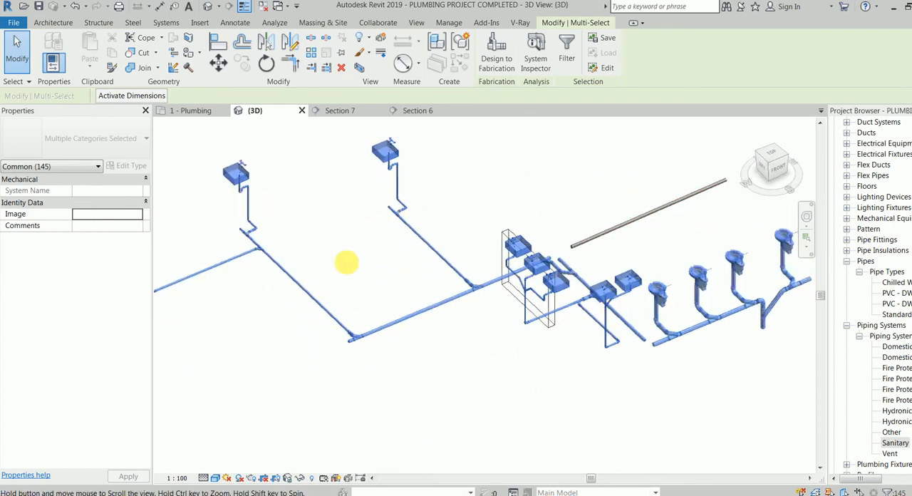
pyautogui.scroll(2, 652, 240)
pyautogui.scroll(2, 587, 237)
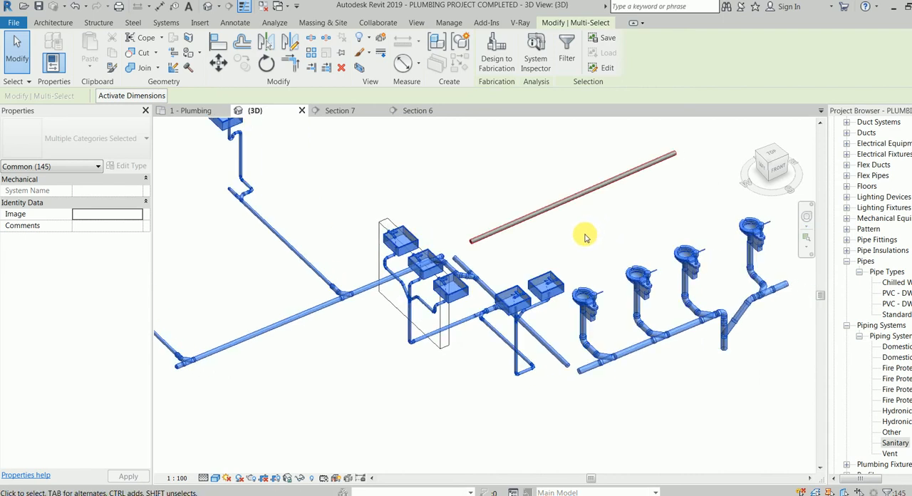
pyautogui.scroll(4, 506, 271)
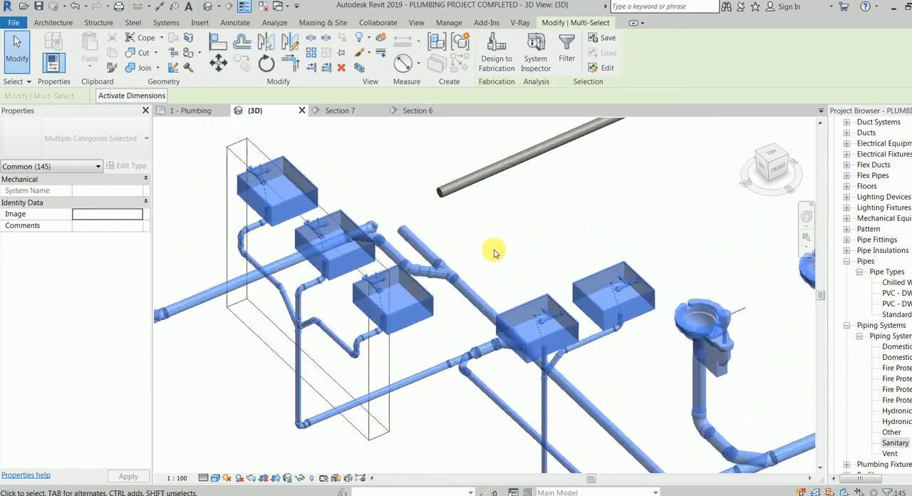
pyautogui.scroll(1, 495, 251)
pyautogui.click(509, 282)
pyautogui.moveTo(513, 293); pyautogui.dragTo(552, 167, button='middle')
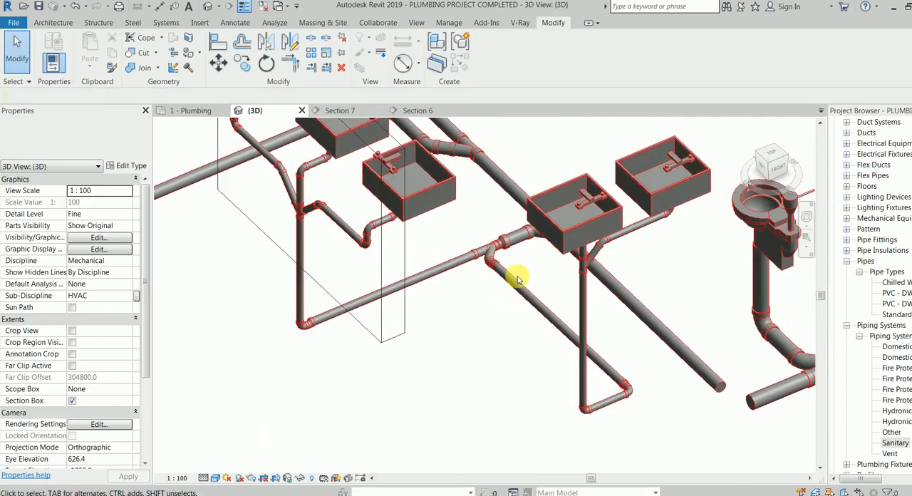
pyautogui.keyDown('shift'); pyautogui.moveTo(556, 279); pyautogui.dragTo(546, 155, button='middle'); pyautogui.keyUp('shift')
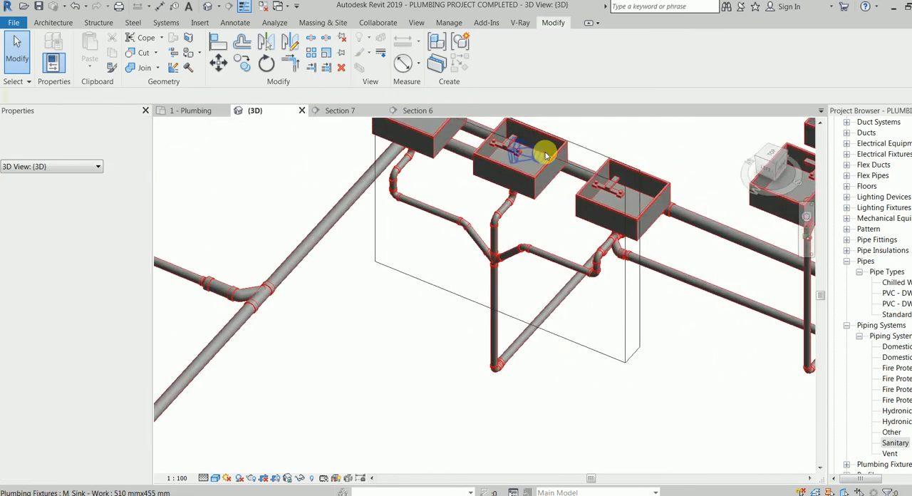
pyautogui.click(520, 218)
pyautogui.keyDown('shift'); pyautogui.moveTo(521, 346); pyautogui.dragTo(725, 321, button='middle'); pyautogui.keyUp('shift')
pyautogui.moveTo(569, 323); pyautogui.dragTo(699, 373, button='middle')
pyautogui.scroll(-2, 573, 292)
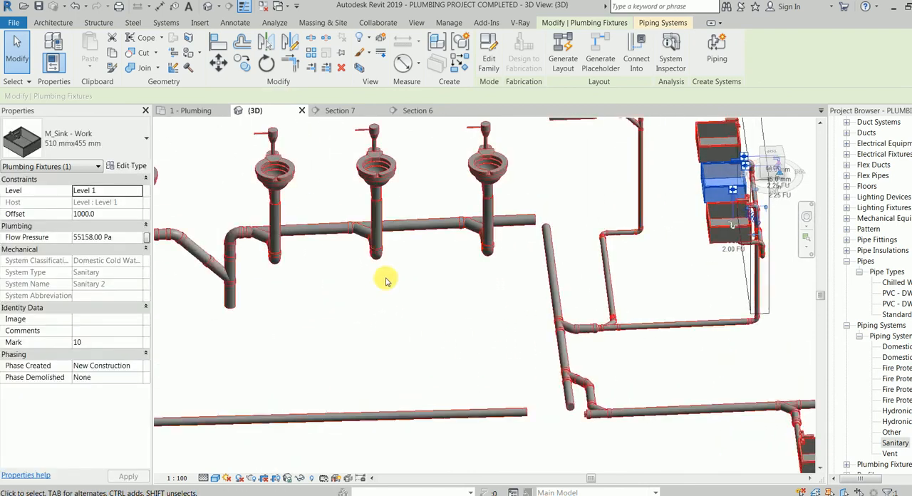
pyautogui.keyDown('shift'); pyautogui.moveTo(380, 293); pyautogui.dragTo(442, 293, button='middle'); pyautogui.keyUp('shift')
pyautogui.moveTo(449, 351); pyautogui.dragTo(478, 266, button='middle')
pyautogui.scroll(-2, 467, 325)
pyautogui.moveTo(457, 335); pyautogui.dragTo(434, 295, button='middle')
pyautogui.keyDown('shift'); pyautogui.moveTo(311, 311); pyautogui.dragTo(383, 326, button='middle'); pyautogui.keyUp('shift')
pyautogui.scroll(4, 325, 431)
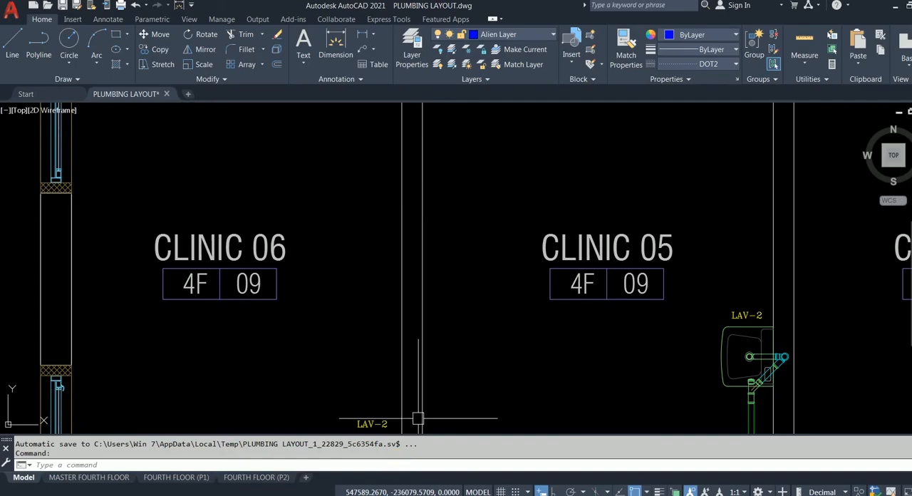
# Cap the open end of the shorter 100 mm water closet main with Cap Open Ends.
pyautogui.scroll(-5, 526, 313)
pyautogui.scroll(3, 566, 346)
pyautogui.moveTo(566, 345); pyautogui.dragTo(413, 130, button='middle')
pyautogui.moveTo(583, 324); pyautogui.dragTo(336, 173, button='middle')
pyautogui.scroll(6, 561, 426)
pyautogui.moveTo(533, 225); pyautogui.dragTo(216, 366, button='middle')
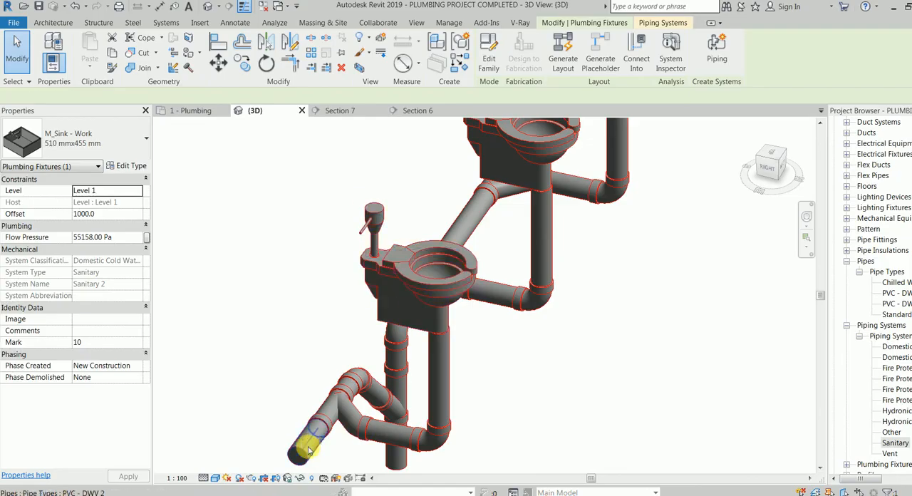
pyautogui.click(308, 448)
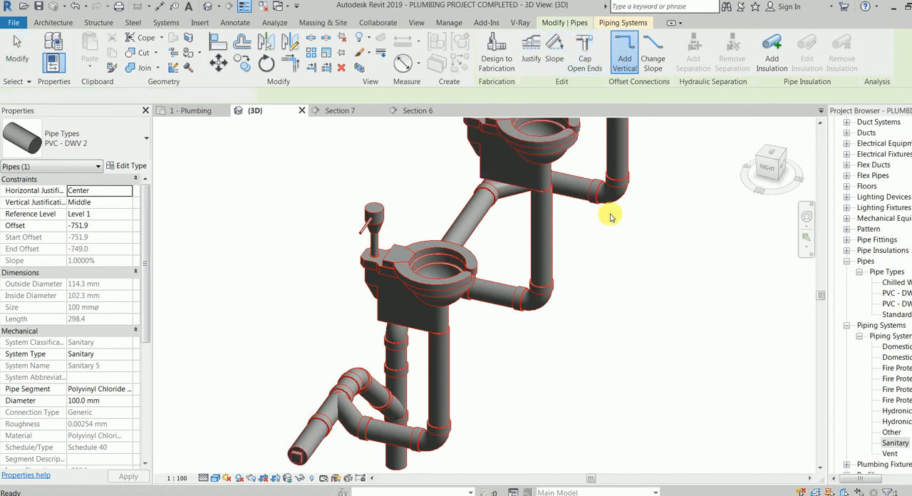
pyautogui.click(606, 372)
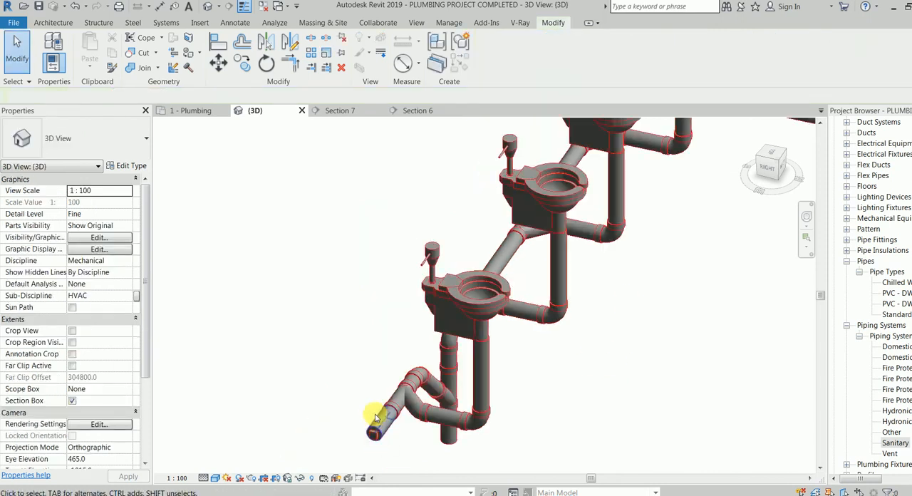
# Examine the sanitary piping in 3D, from the capped end of the shorter water closet main to the full lavatory network.
pyautogui.moveTo(518, 285); pyautogui.dragTo(539, 322, button='middle')
pyautogui.scroll(-5, 560, 325)
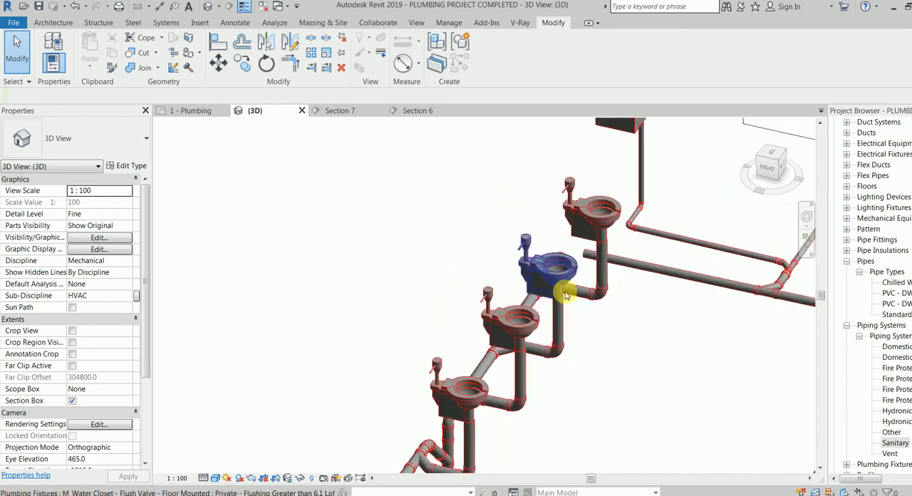
pyautogui.scroll(-1, 528, 323)
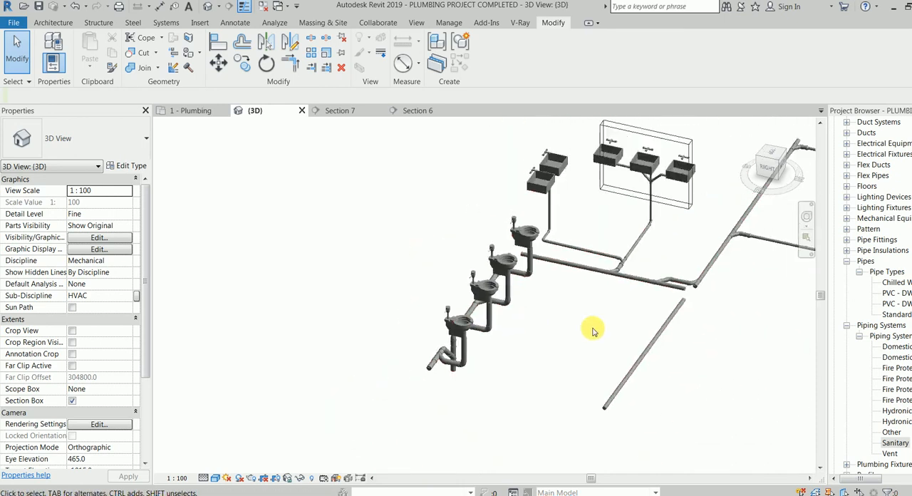
# In the Plumbing floor plan, examine the corridor main and the LAV-2 branches that connect to it.
pyautogui.click(196, 110)
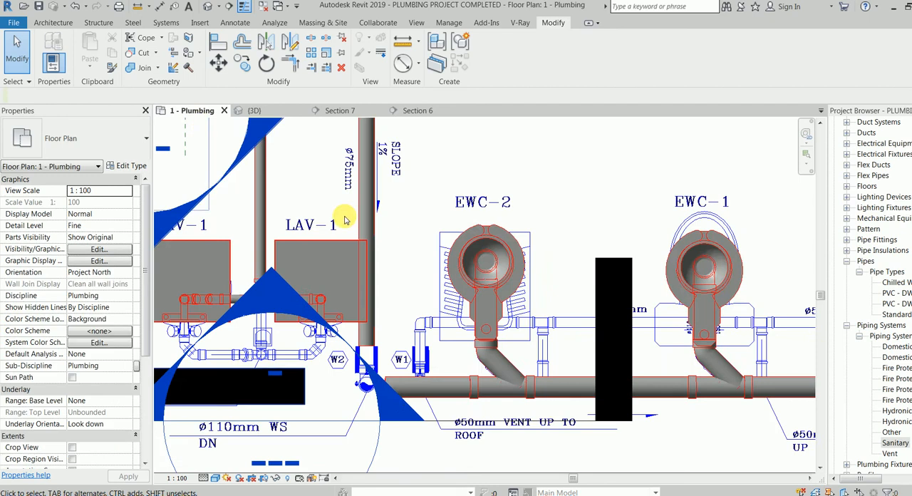
pyautogui.scroll(3, 427, 239)
pyautogui.scroll(-5, 481, 315)
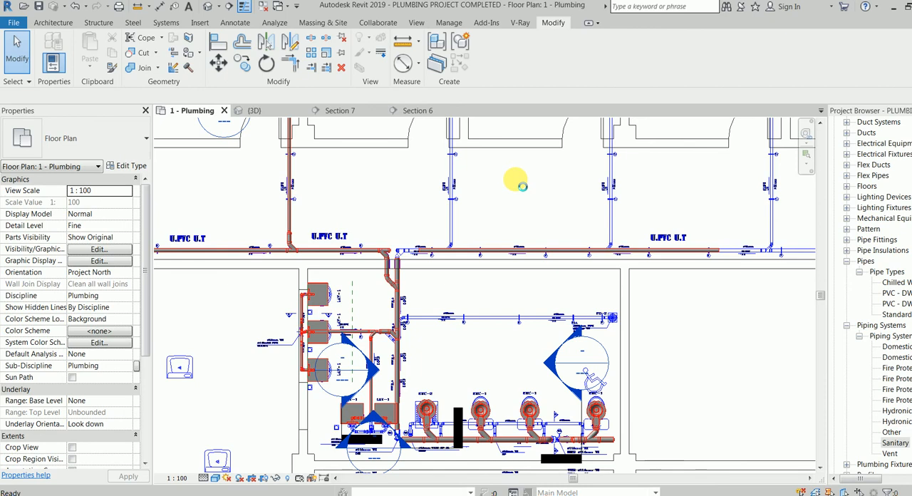
pyautogui.moveTo(483, 251); pyautogui.dragTo(264, 271, button='middle')
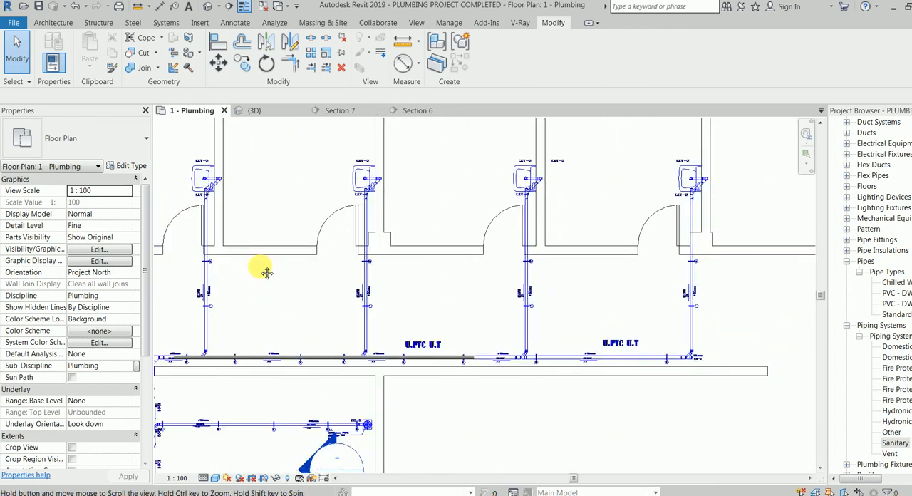
pyautogui.scroll(-3, 525, 292)
pyautogui.moveTo(532, 300)
pyautogui.mouseDown(button='middle')
pyautogui.moveTo(564, 202)
pyautogui.moveTo(561, 176)
pyautogui.mouseUp(button='middle')
pyautogui.moveTo(515, 368); pyautogui.dragTo(548, 277, button='middle')
pyautogui.scroll(2, 408, 214)
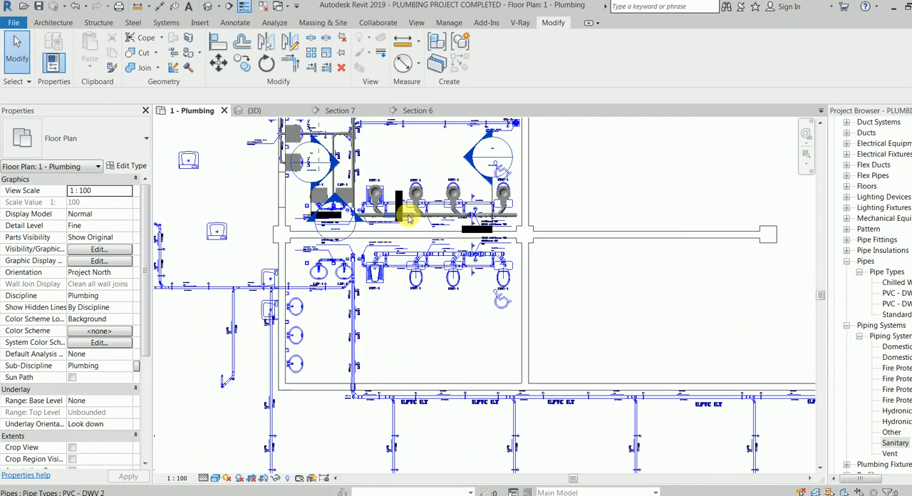
# Examine the lower toilet room and the overall piping layout in the floor plan, and return to the 3D view.
pyautogui.scroll(1, 351, 295)
pyautogui.moveTo(326, 272); pyautogui.dragTo(394, 247, button='middle')
pyautogui.scroll(2, 347, 293)
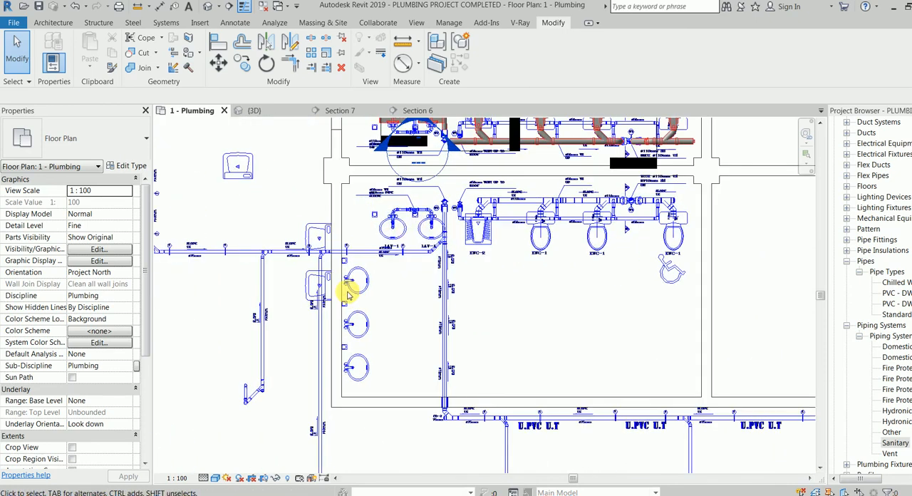
pyautogui.scroll(-2, 403, 326)
pyautogui.moveTo(484, 374); pyautogui.dragTo(473, 243, button='middle')
pyautogui.scroll(-3, 495, 327)
pyautogui.scroll(-2, 492, 332)
pyautogui.moveTo(465, 319); pyautogui.dragTo(409, 417, button='middle')
pyautogui.moveTo(557, 253); pyautogui.dragTo(558, 295, button='middle')
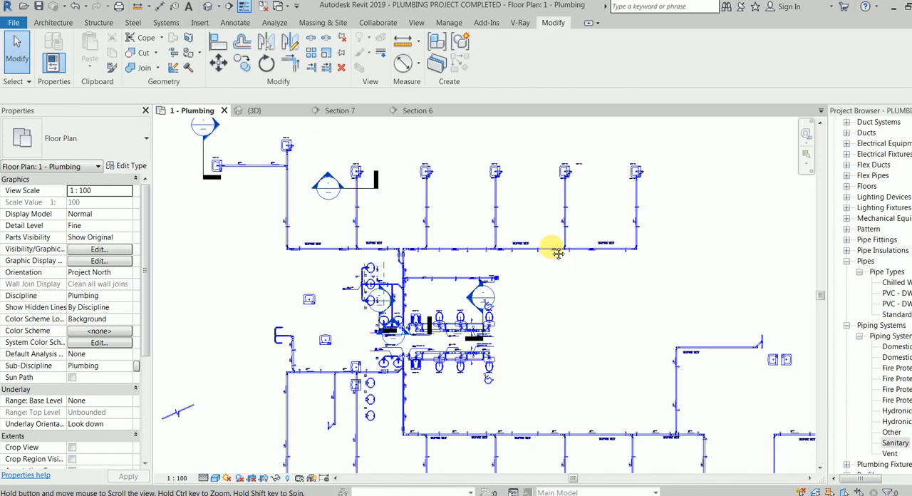
pyautogui.click(258, 111)
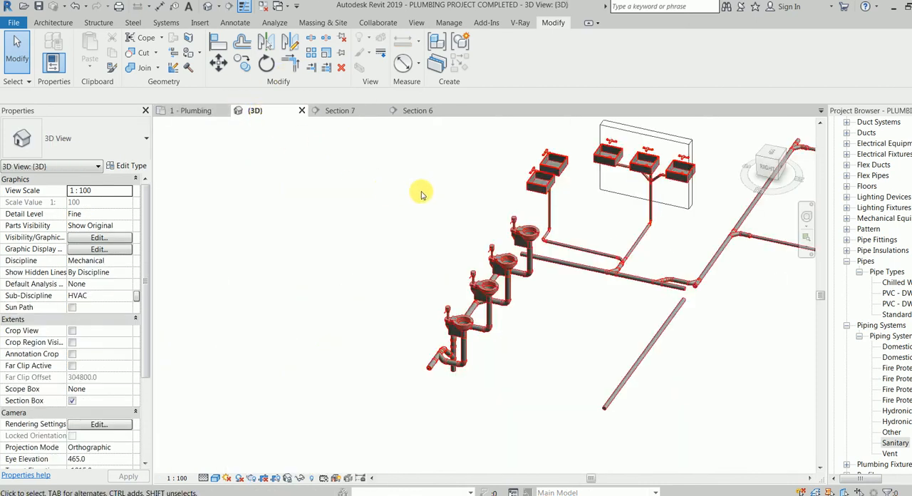
pyautogui.press('F10')
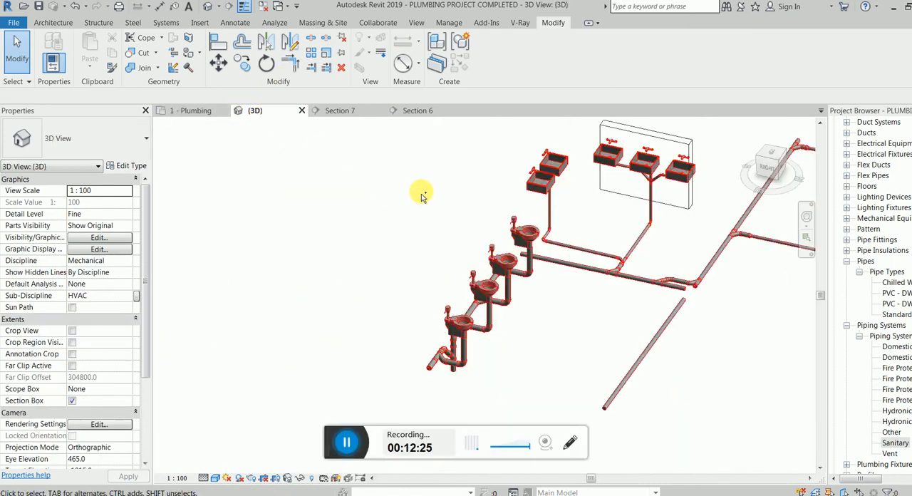